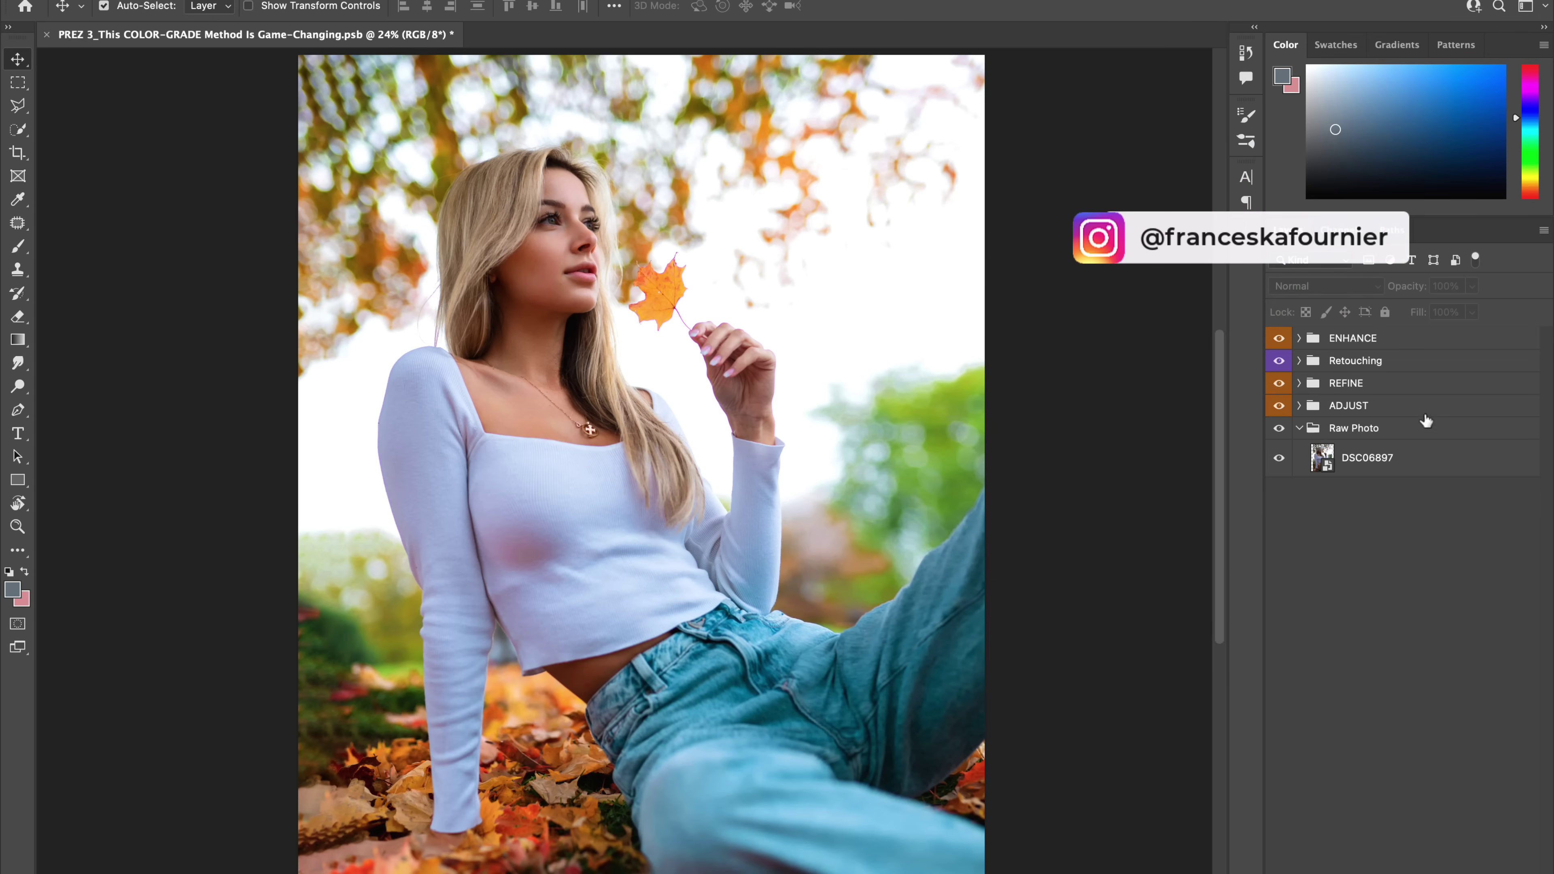
Step: Compare against the raw photo, then stamp all visible layers into a new Layer 6 above DSC06897
{"action": "left_click", "coordinate": [1282, 459], "text": "alt"}
{"action": "left_click", "coordinate": [1281, 459], "text": "alt"}
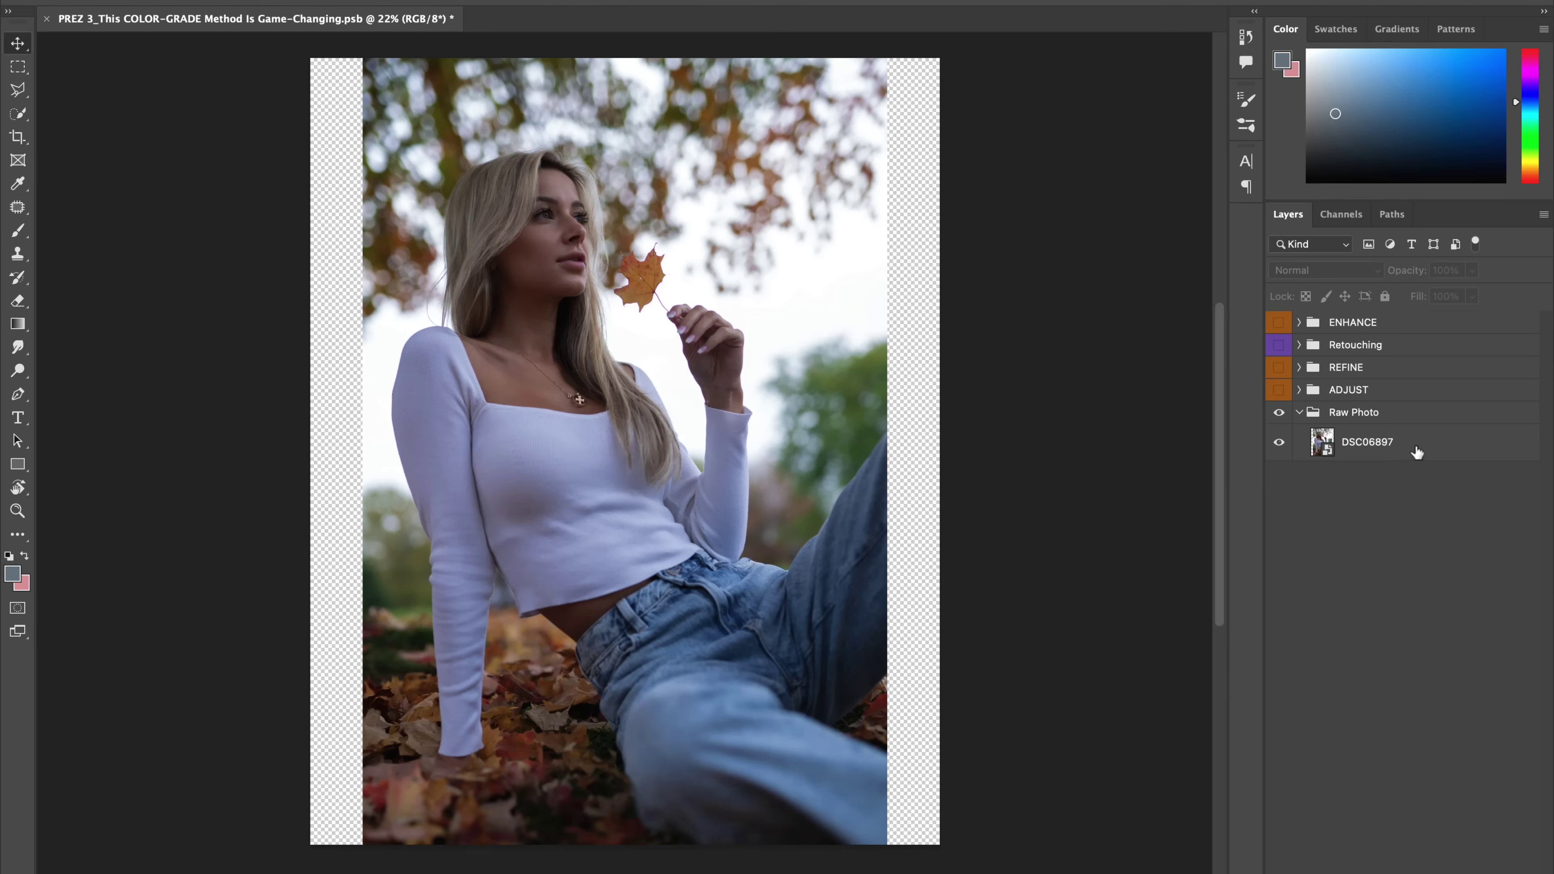
{"action": "left_click", "coordinate": [1414, 443]}
{"action": "left_click", "coordinate": [1467, 862]}
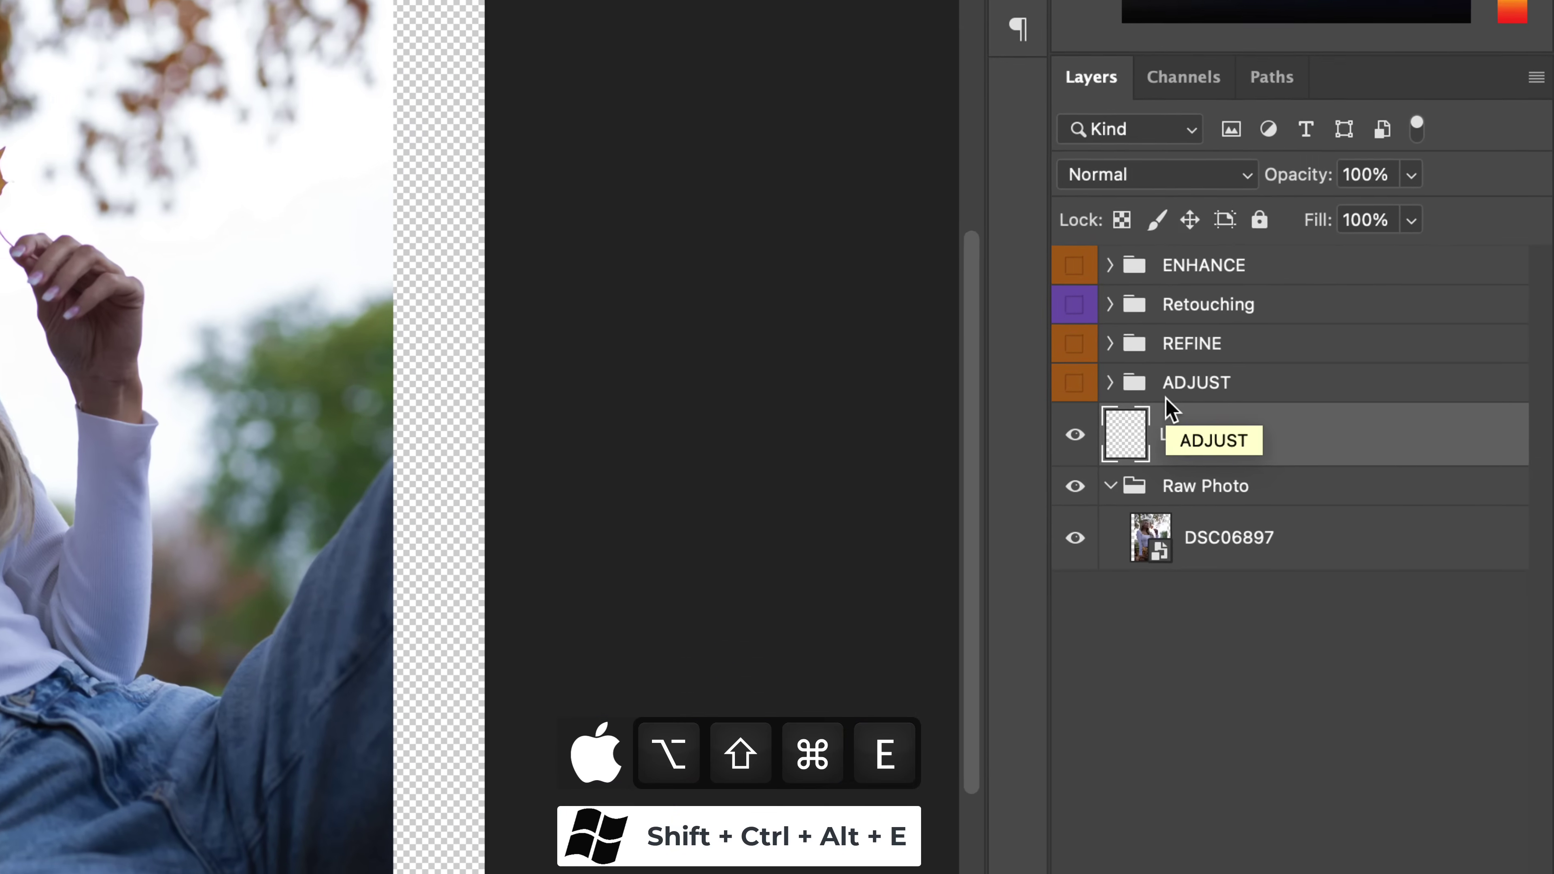
{"action": "key", "text": "ctrl+shift+alt+e"}
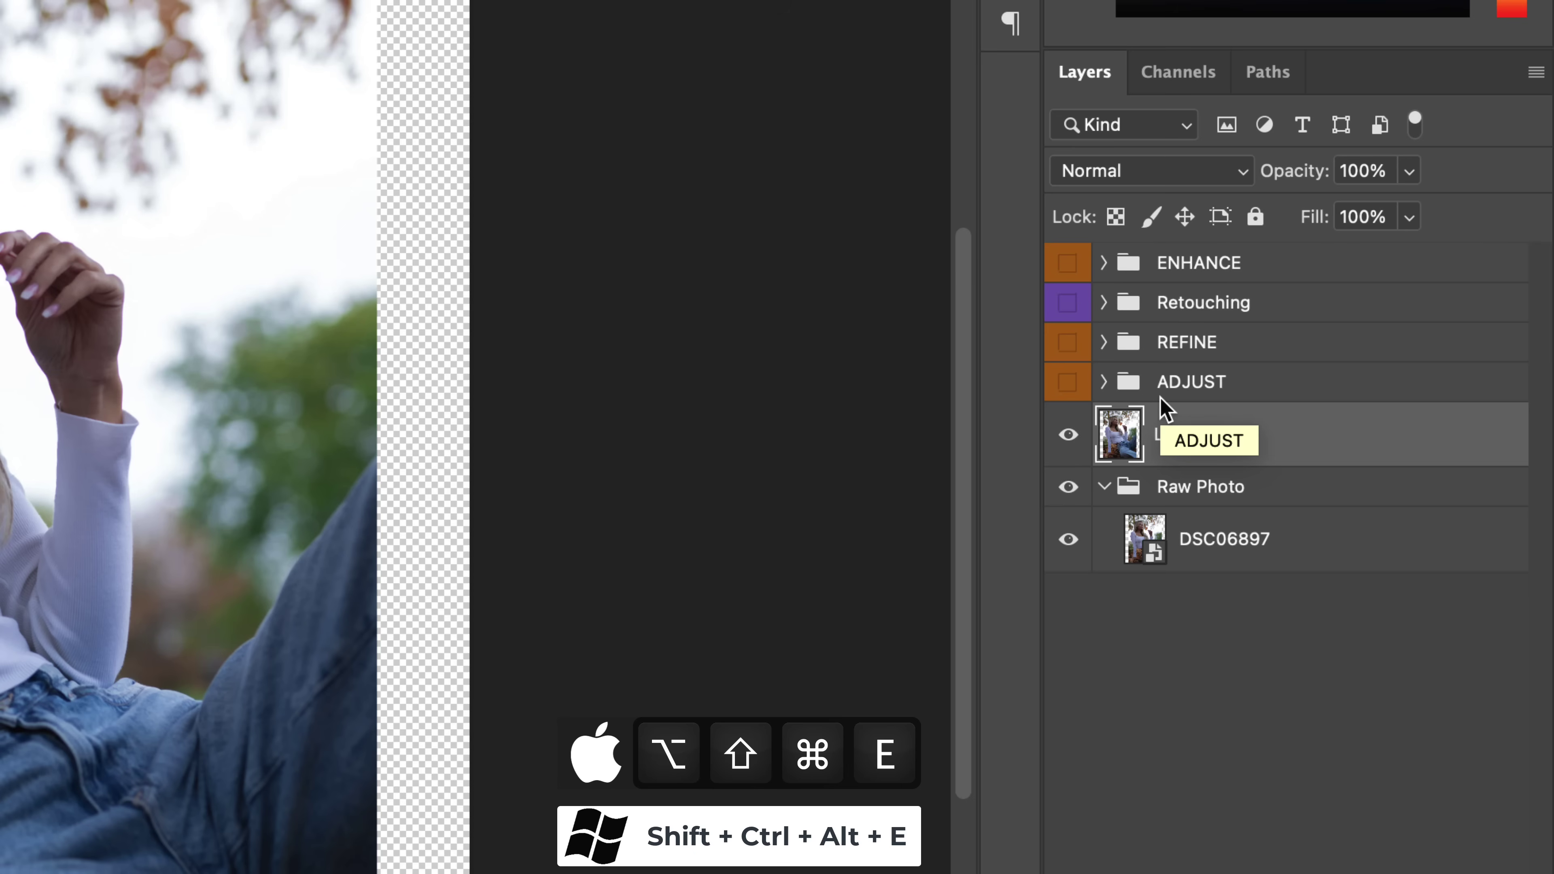
{"action": "right_click", "coordinate": [1280, 433]}
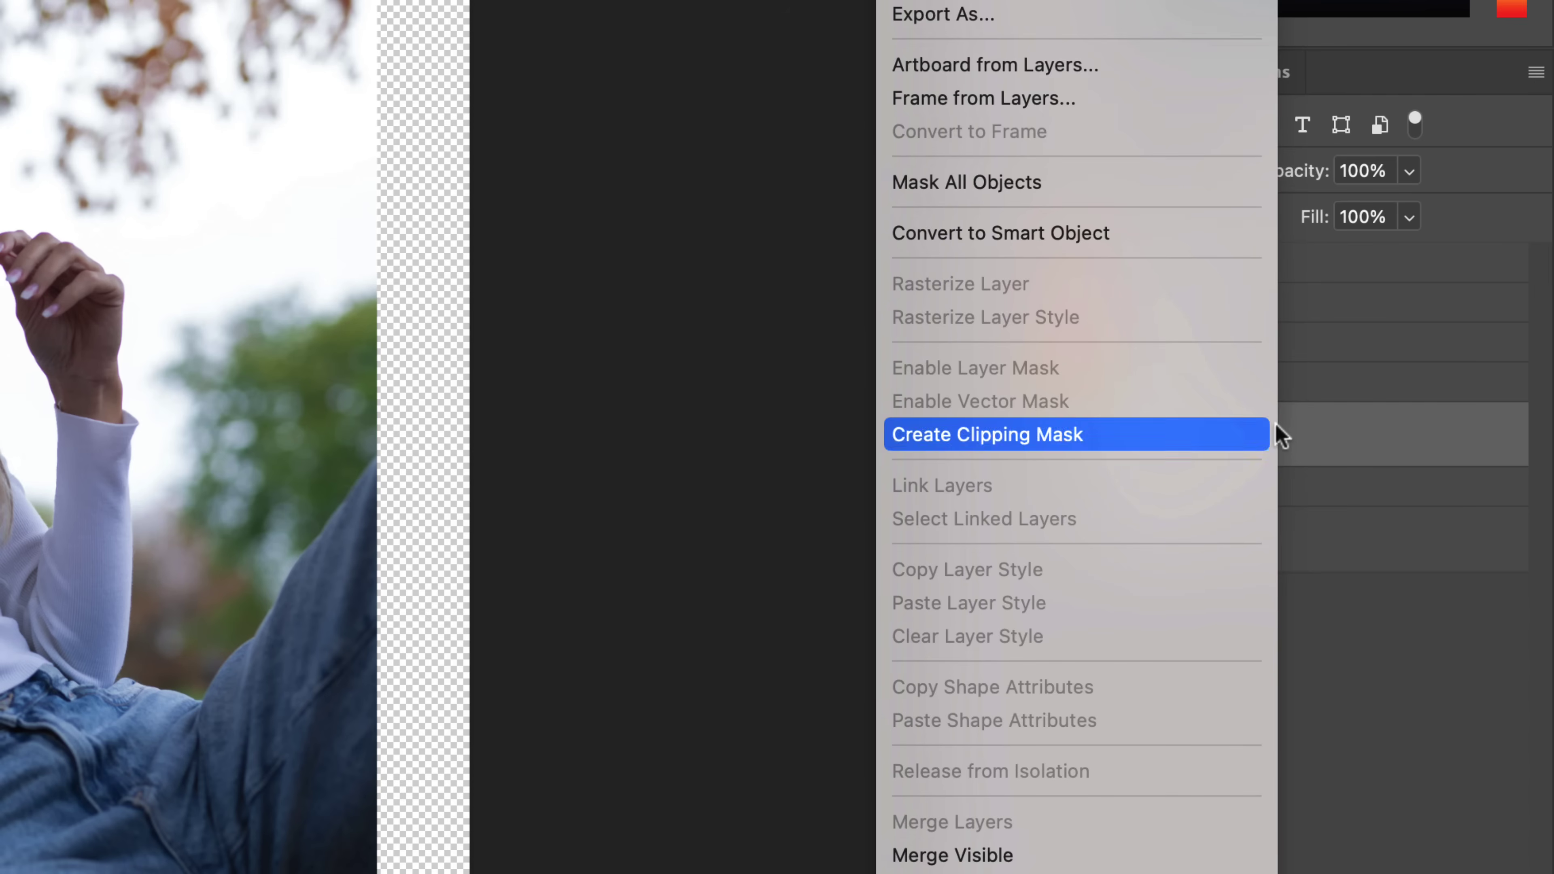
Step: Convert Layer 6 to a smart object and open it in the Camera Raw Filter
{"action": "left_click", "coordinate": [1089, 233]}
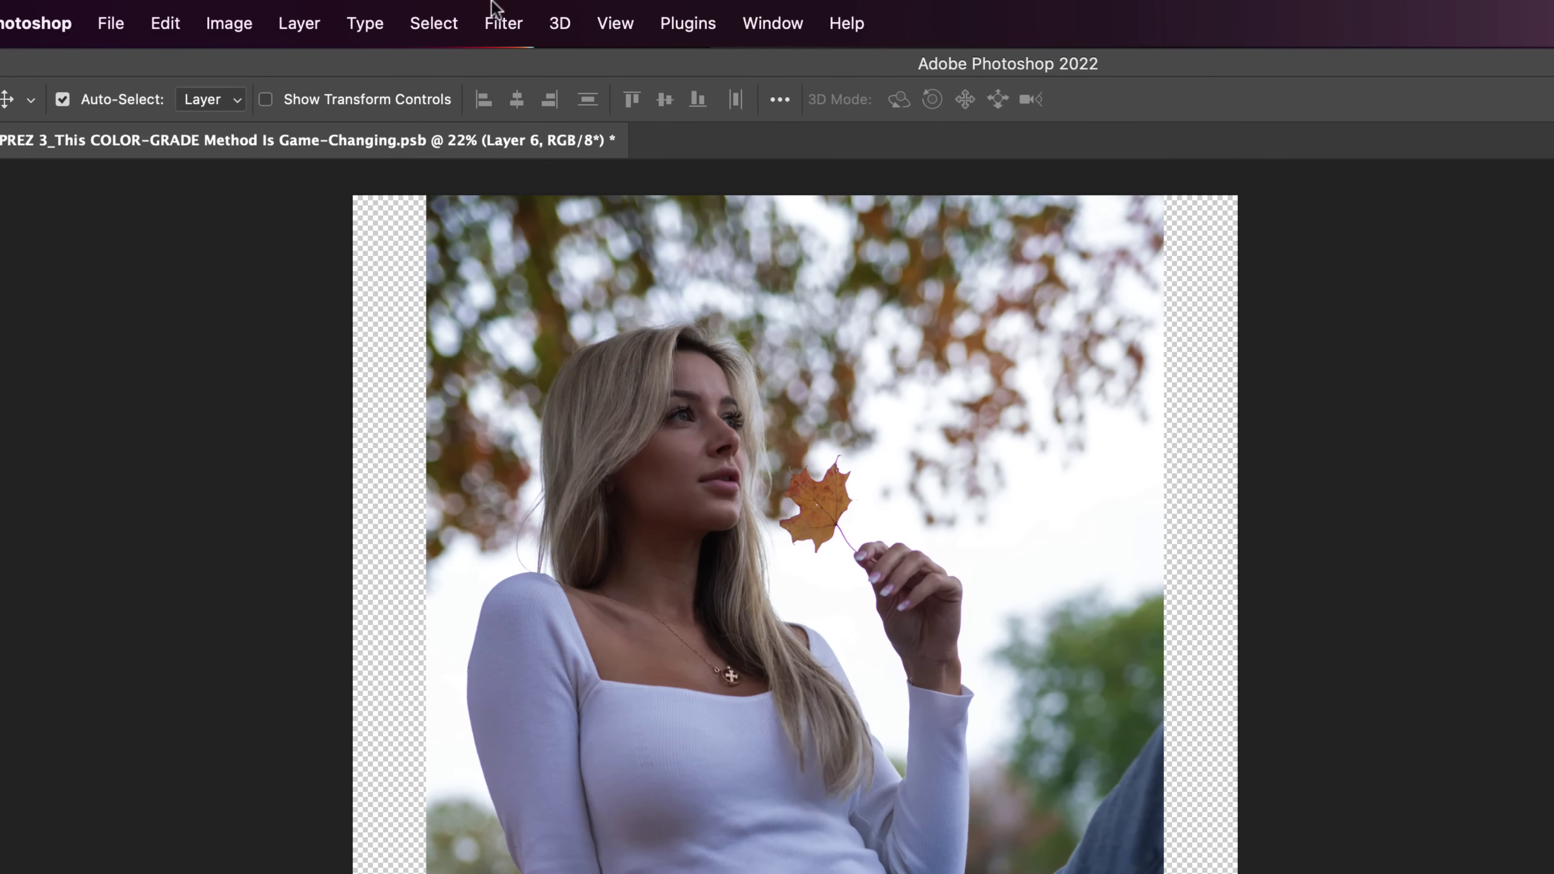
{"action": "left_click", "coordinate": [503, 23]}
{"action": "left_click", "coordinate": [624, 222]}
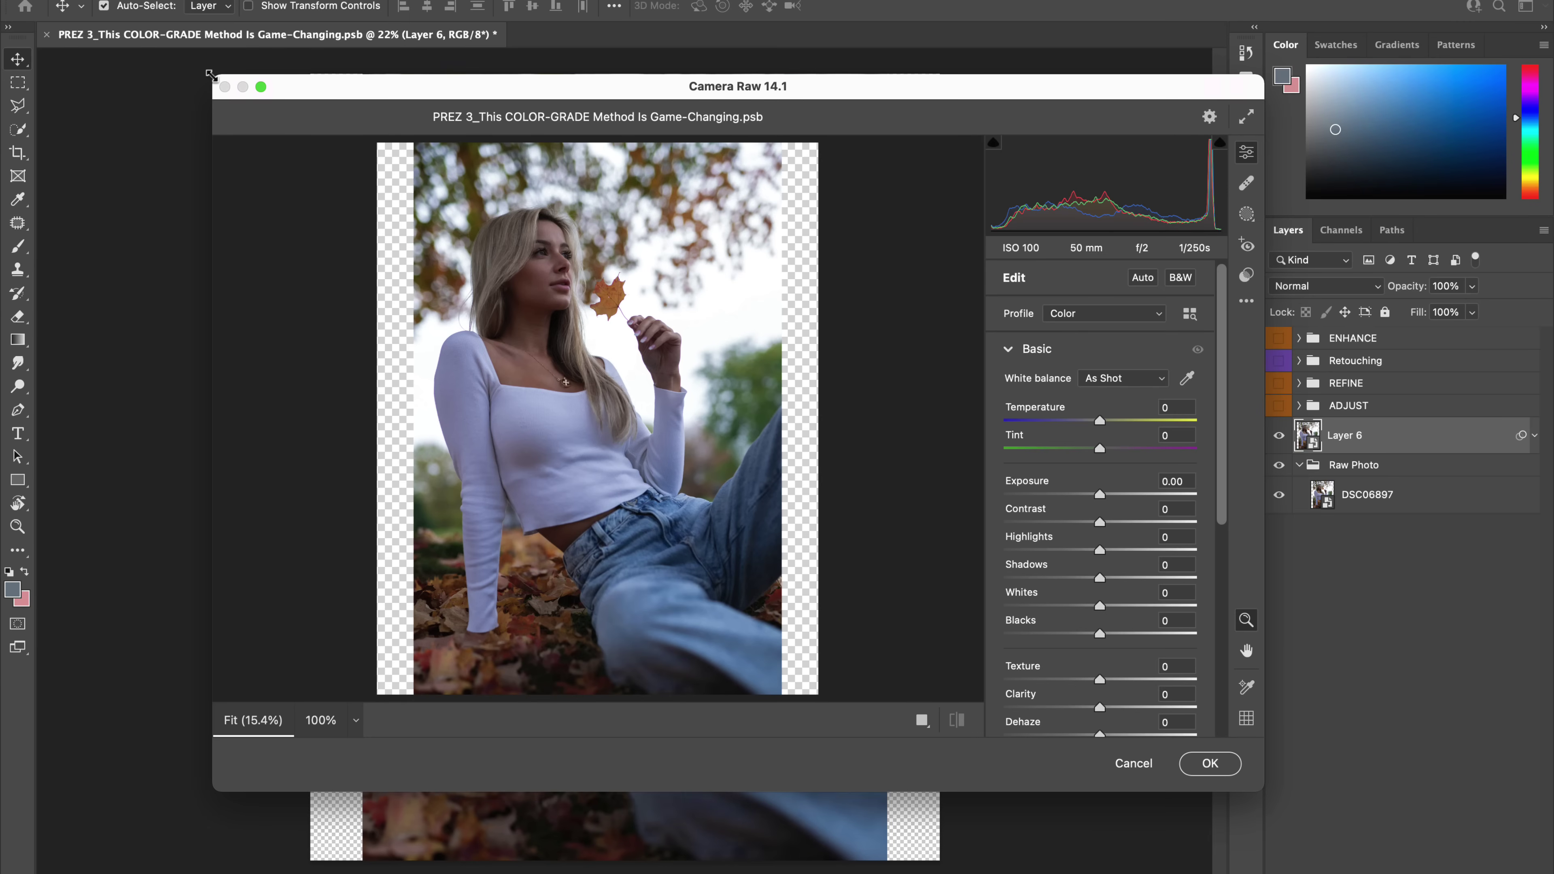
Step: Enlarge the Camera Raw window and set Temperature +8, Tint +8, Exposure +0.40, Highlights +30, Whites +20
{"action": "left_click_drag", "start_coordinate": [210, 74], "coordinate": [66, 0]}
{"action": "left_click_drag", "start_coordinate": [339, 0], "coordinate": [369, 50]}
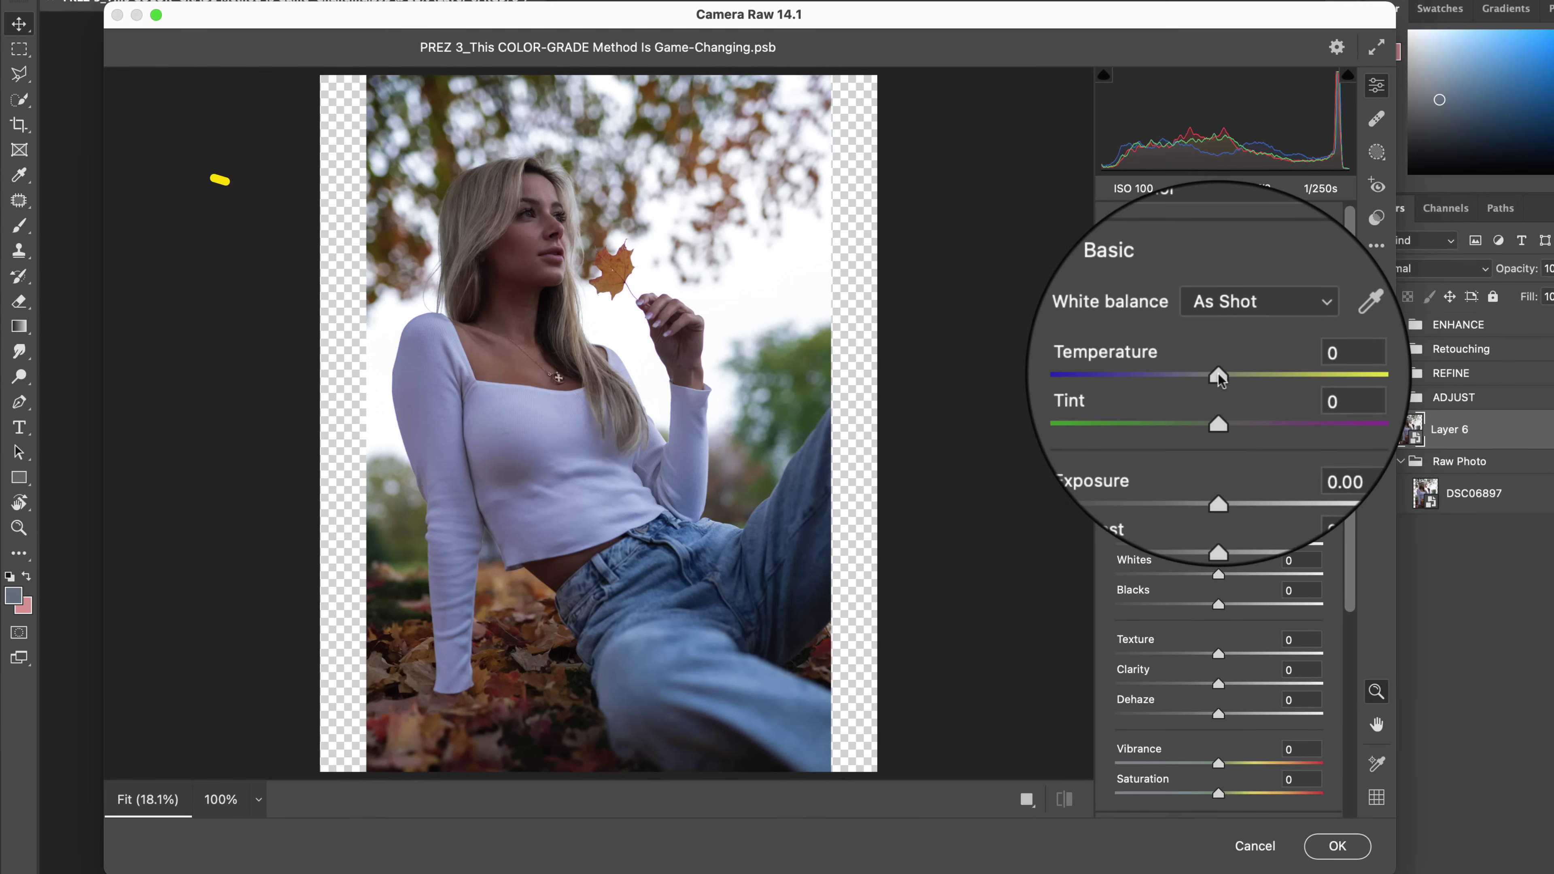
{"action": "left_click_drag", "start_coordinate": [1130, 383], "coordinate": [1230, 408]}
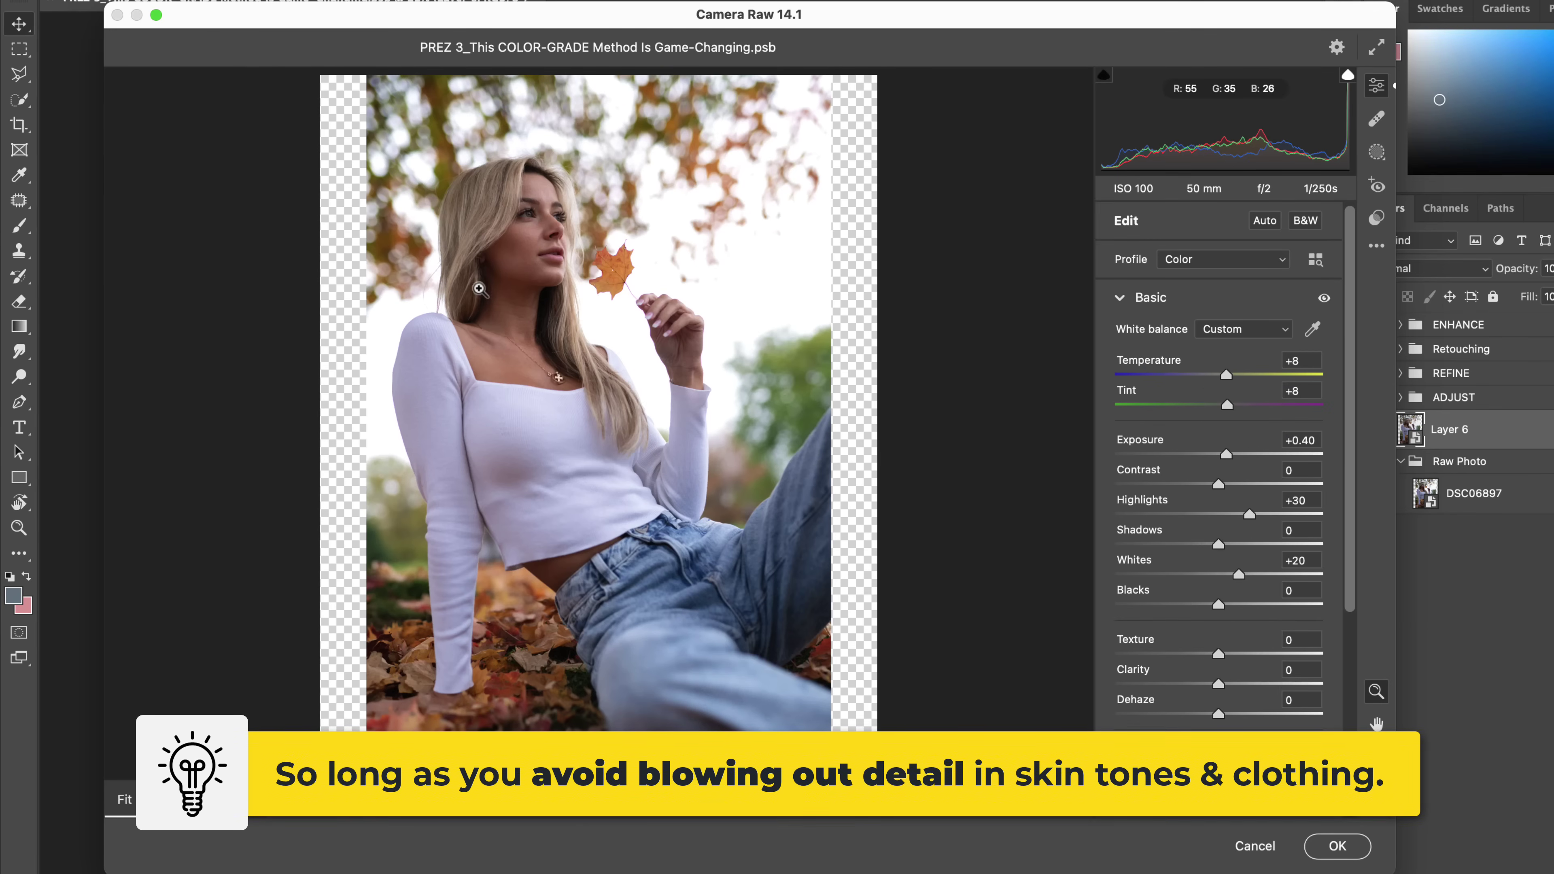
Step: Check face and shirt detail, then set Shadows +15, Blacks -25, Vibrance +15, Saturation +10
{"action": "left_click", "coordinate": [519, 226]}
{"action": "left_click", "coordinate": [519, 225]}
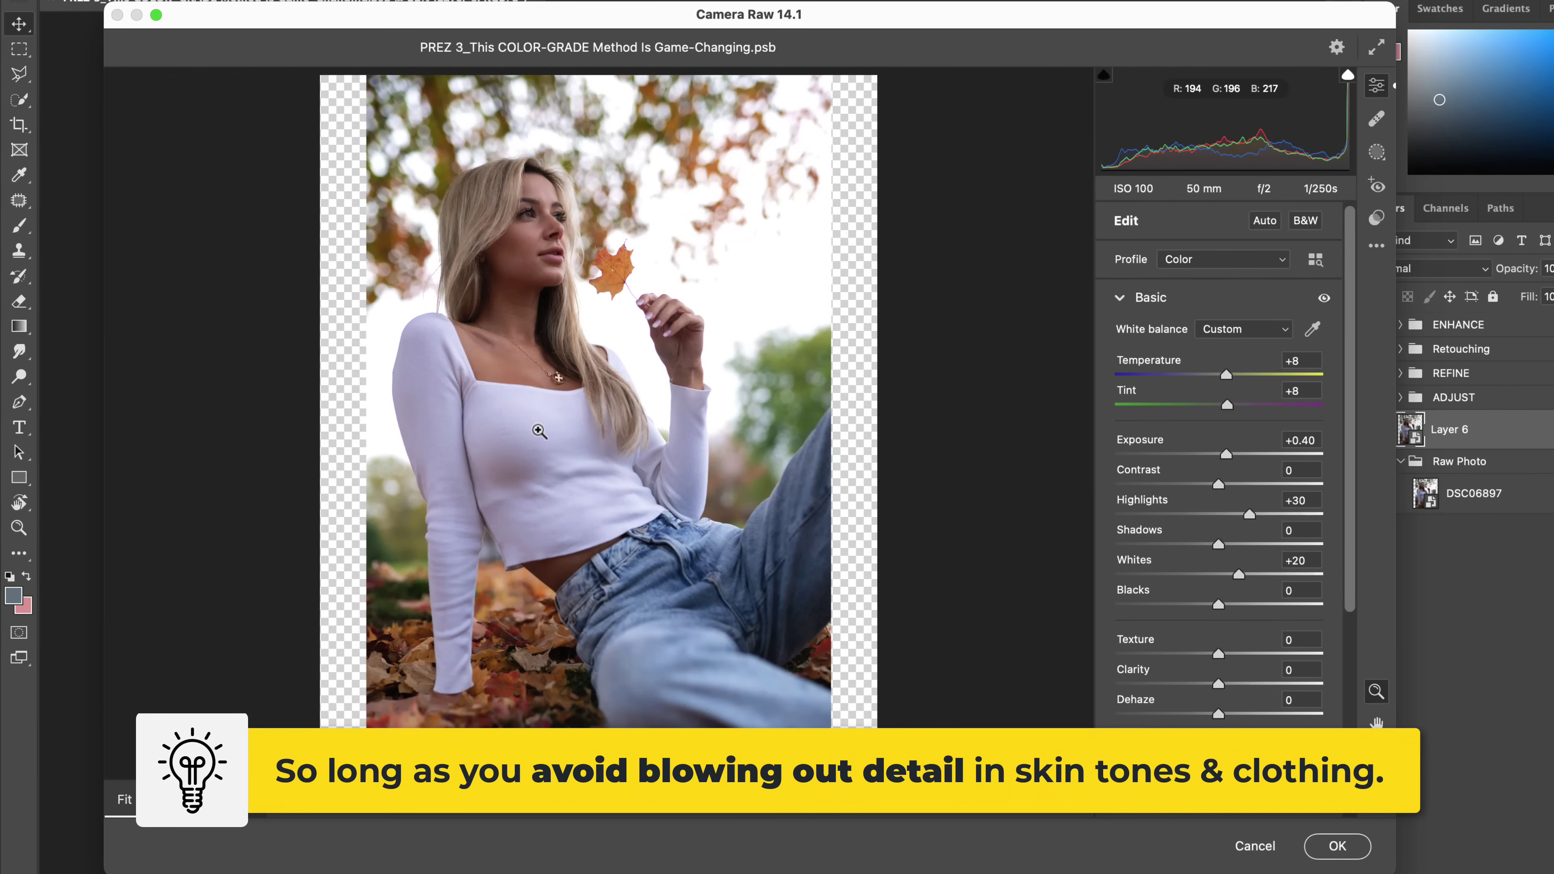
{"action": "left_click", "coordinate": [625, 428]}
{"action": "left_click", "coordinate": [861, 423]}
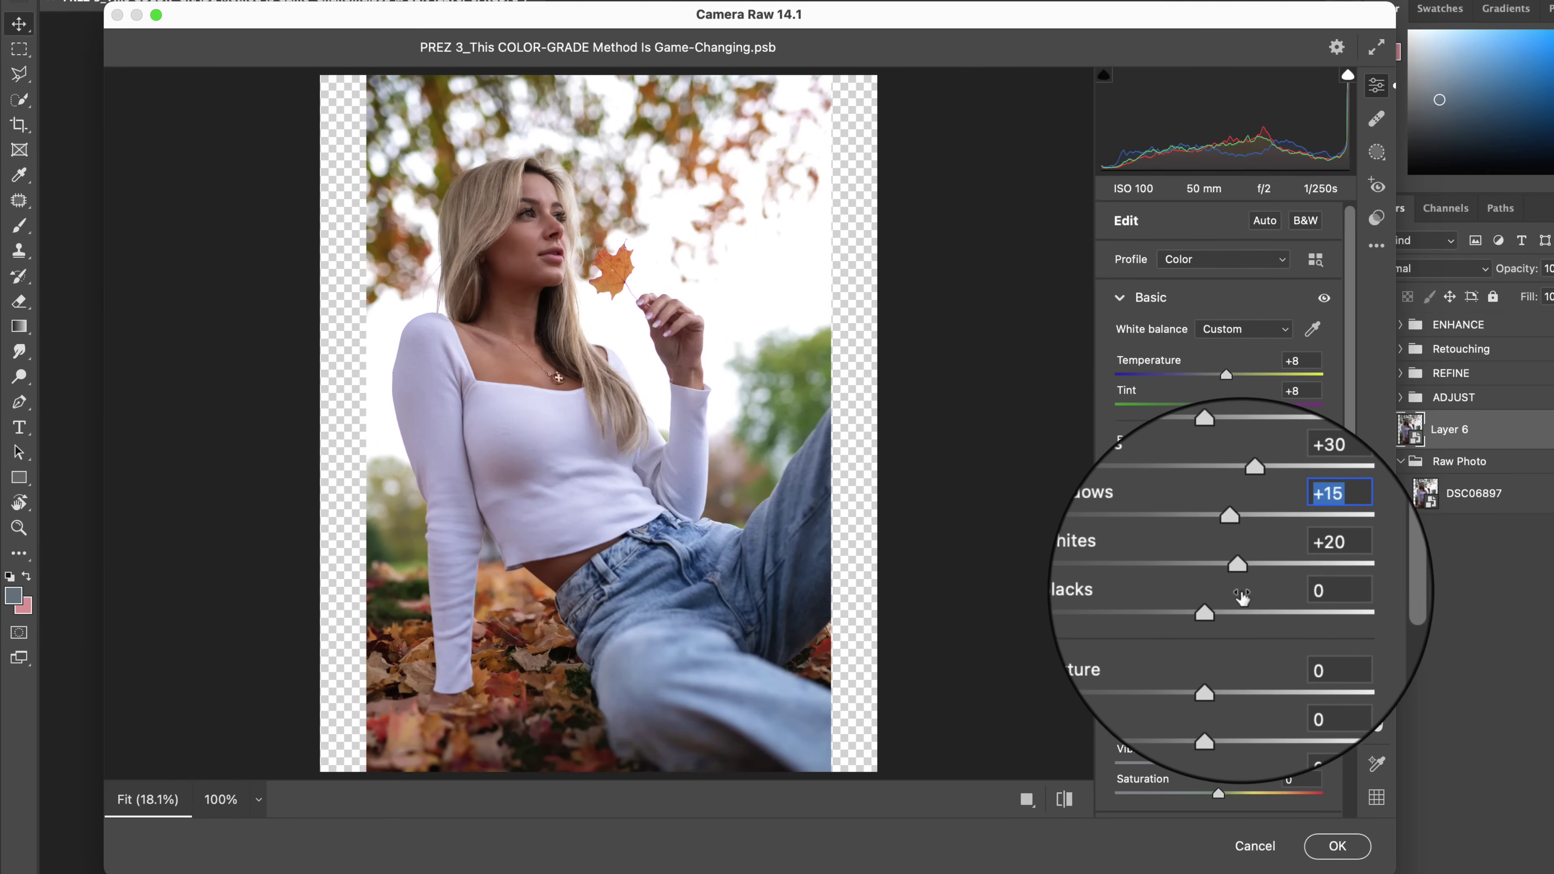
{"action": "mouse_move", "coordinate": [1220, 605]}
{"action": "left_mouse_down"}
{"action": "mouse_move", "coordinate": [1156, 609]}
{"action": "mouse_move", "coordinate": [1226, 606]}
{"action": "mouse_move", "coordinate": [1169, 623]}
{"action": "mouse_move", "coordinate": [1214, 618]}
{"action": "mouse_move", "coordinate": [1196, 618]}
{"action": "left_mouse_up"}
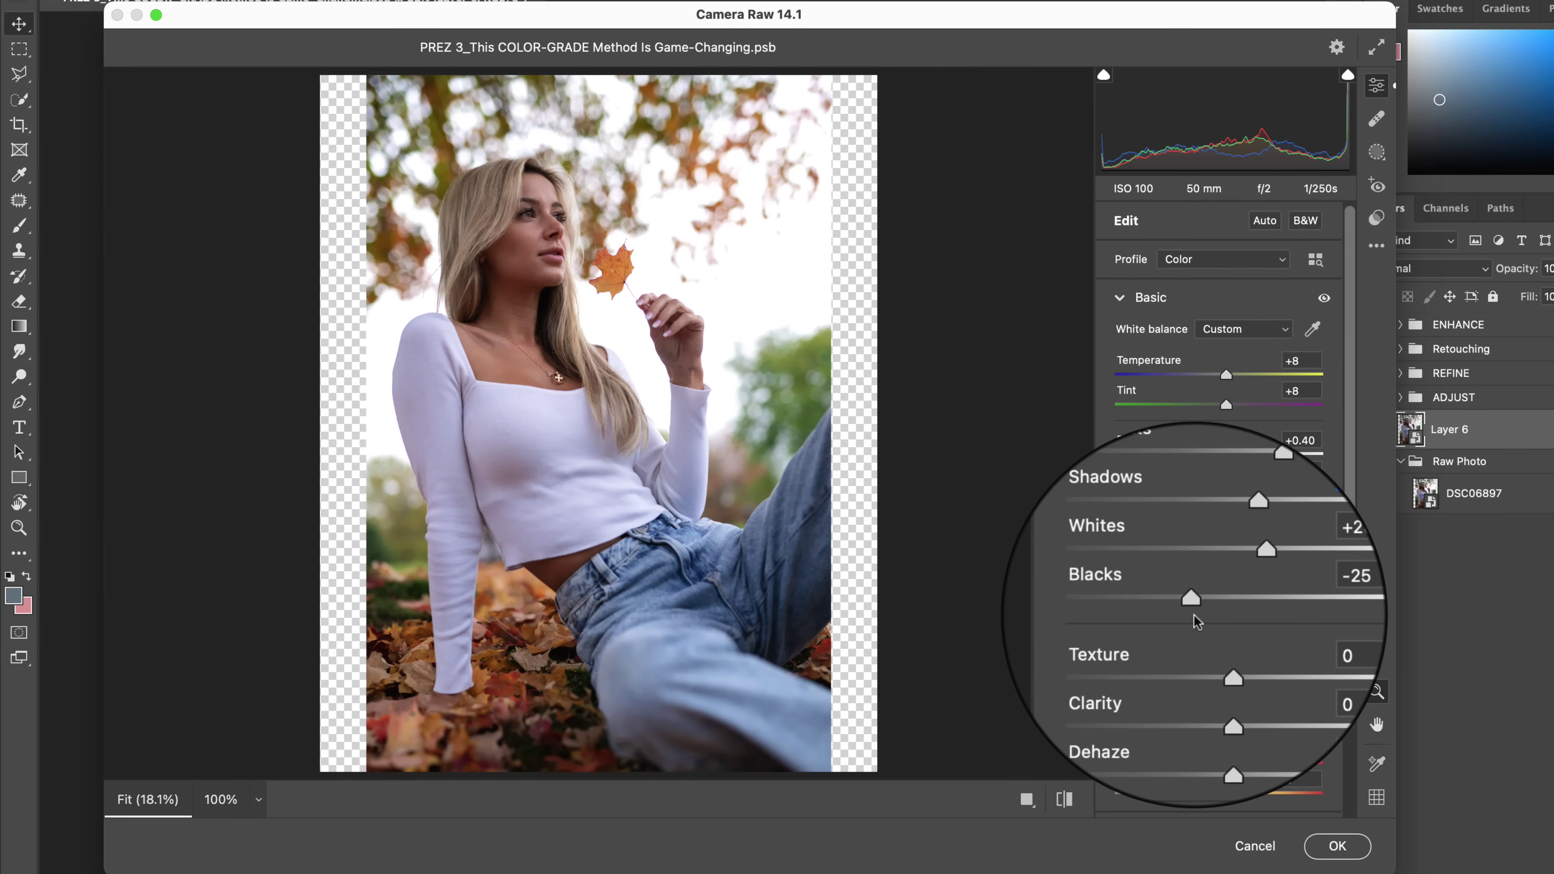
{"action": "left_click_drag", "start_coordinate": [1220, 764], "coordinate": [1224, 803]}
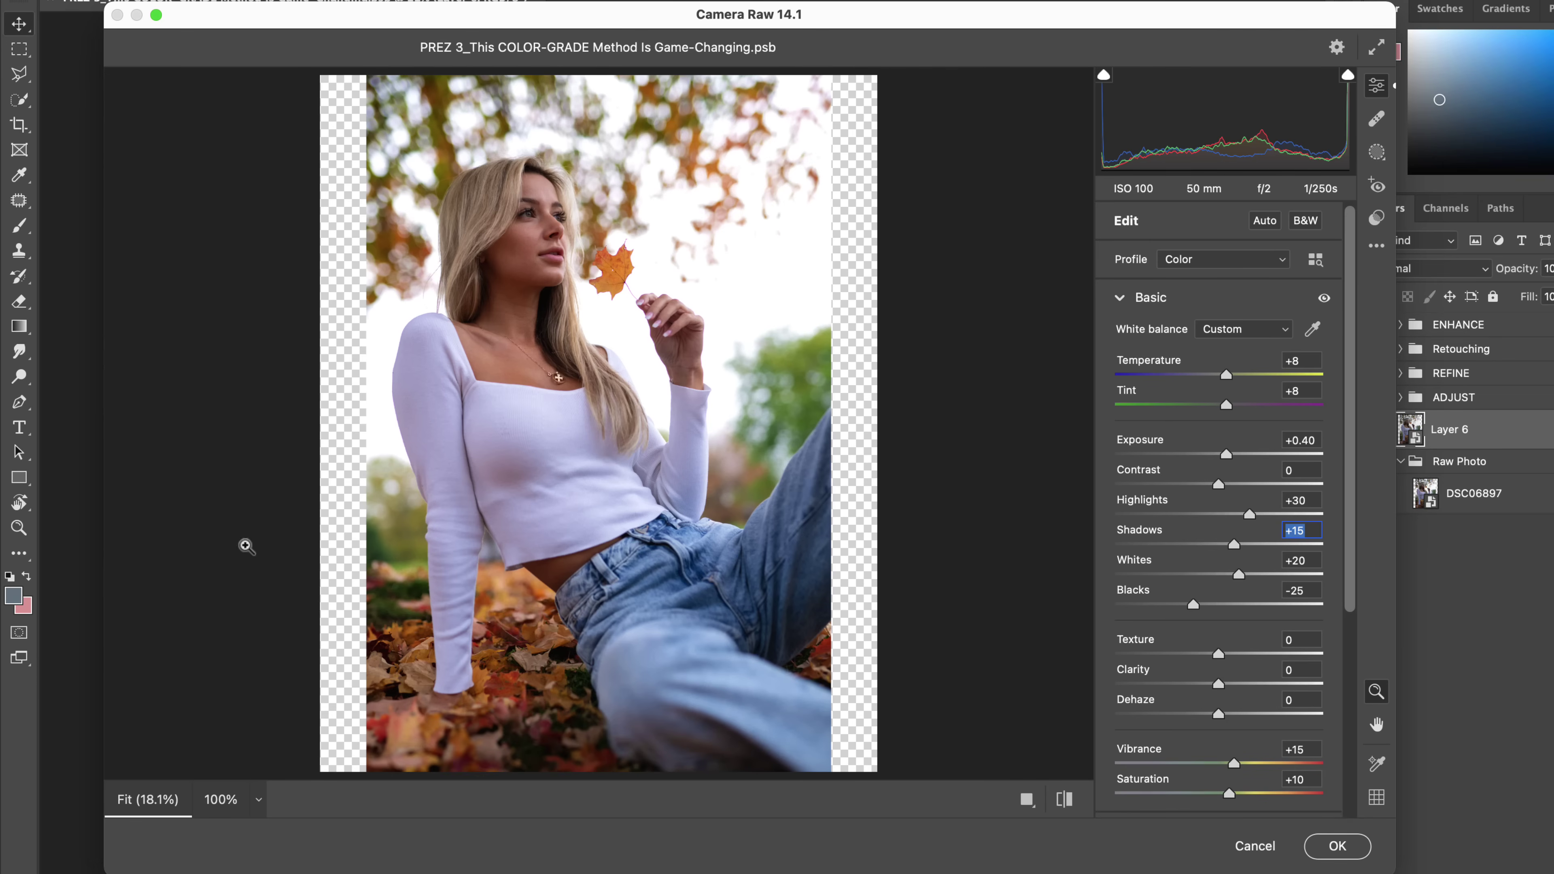
Step: Compare the Camera Raw edit against the unedited before view
{"action": "left_click", "coordinate": [1066, 802]}
{"action": "left_click", "coordinate": [1066, 802]}
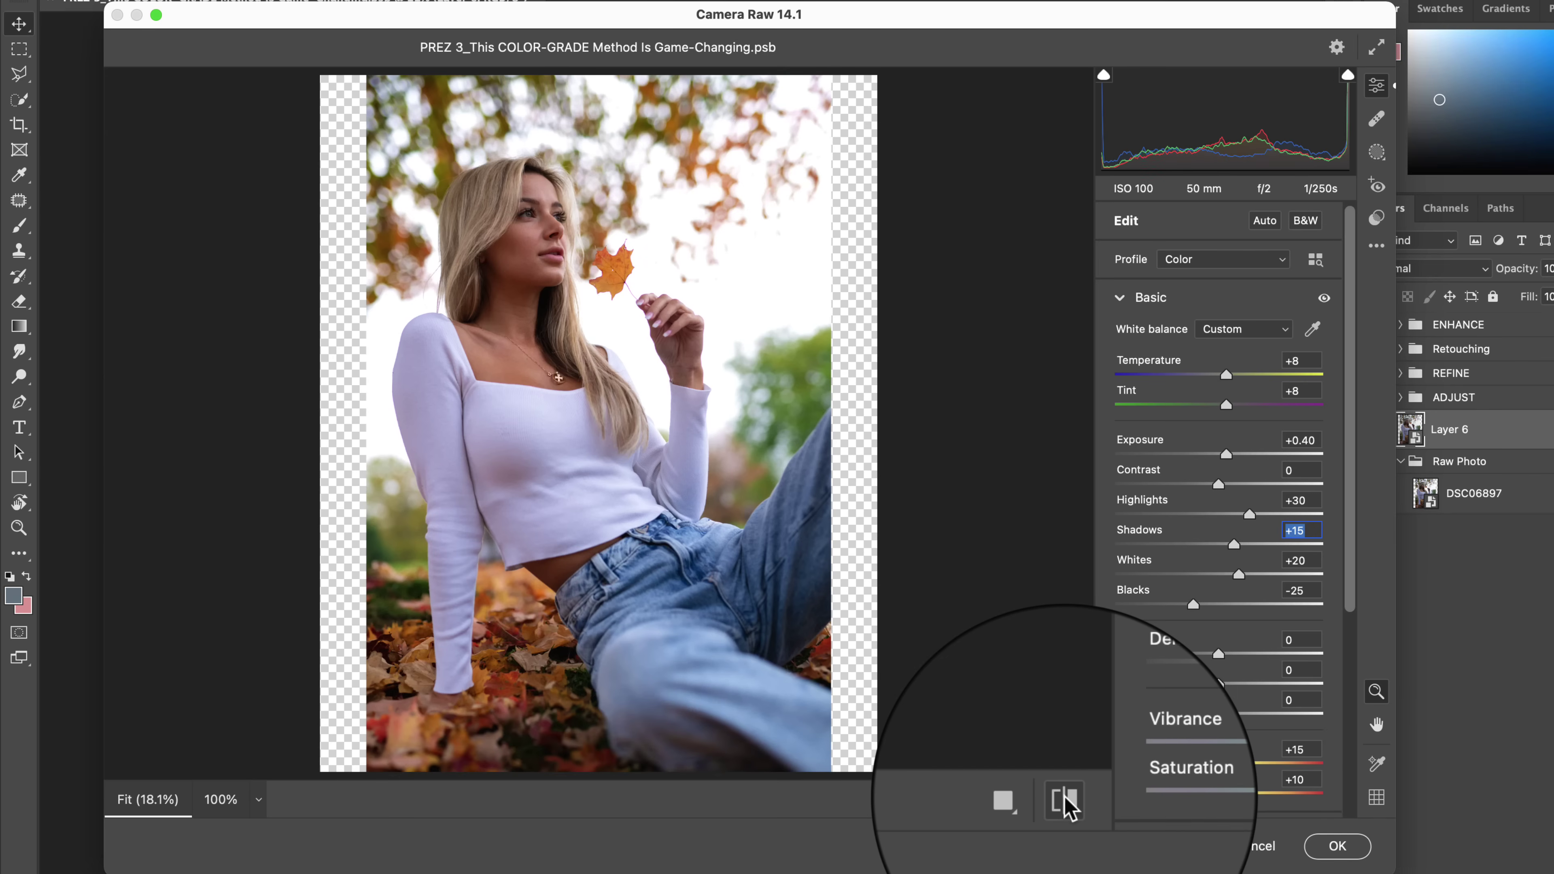
{"action": "left_click", "coordinate": [1066, 802]}
{"action": "left_click", "coordinate": [1066, 802]}
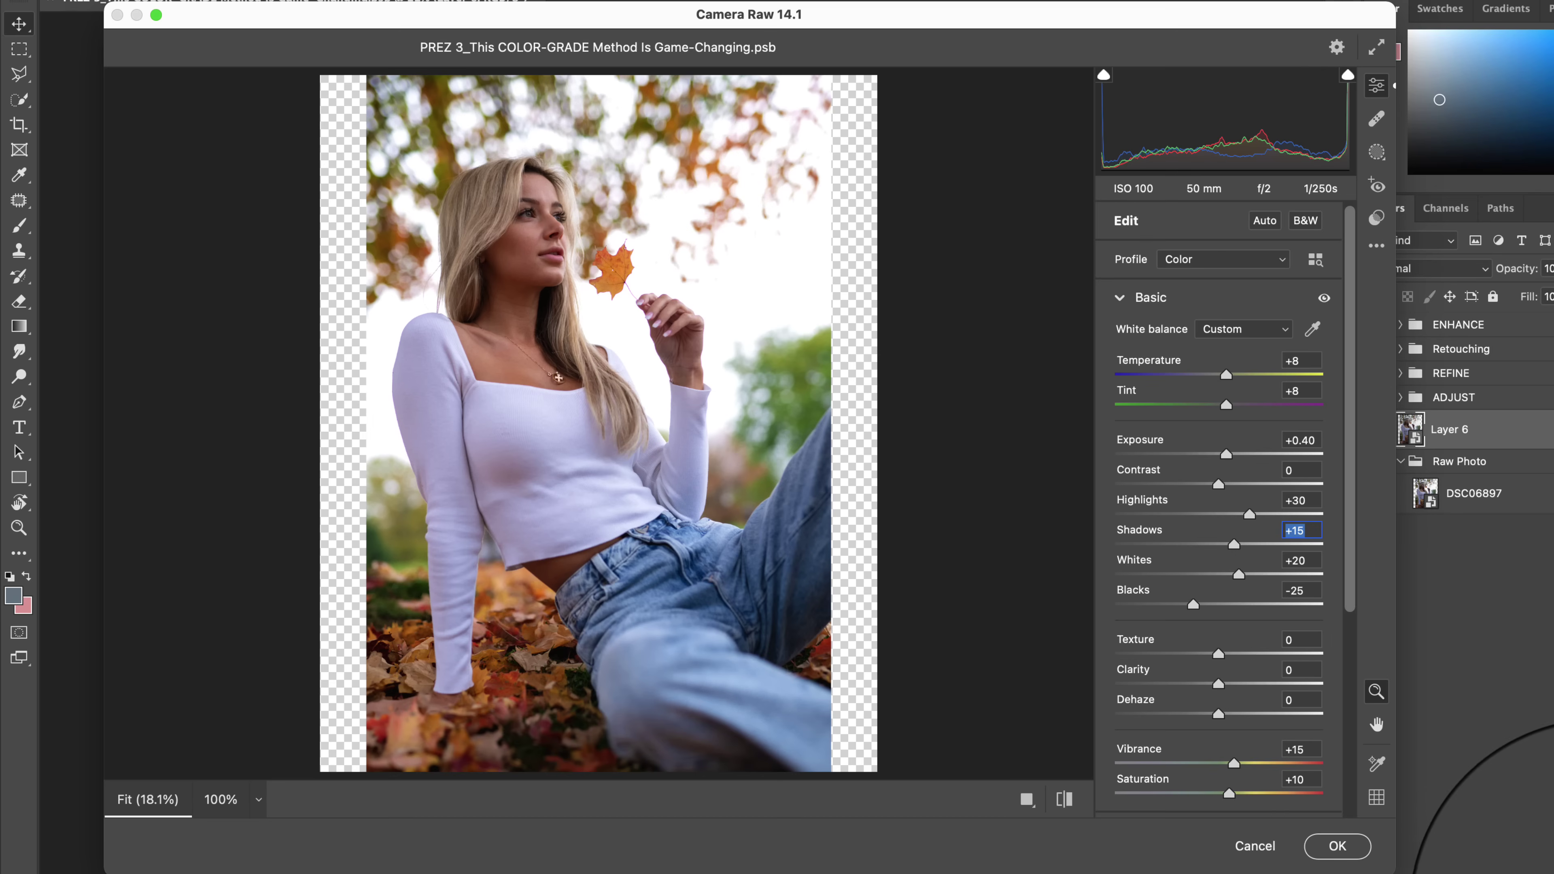
Step: Apply the Camera Raw filter and add a Selective Color adjustment layer
{"action": "left_click", "coordinate": [1338, 851]}
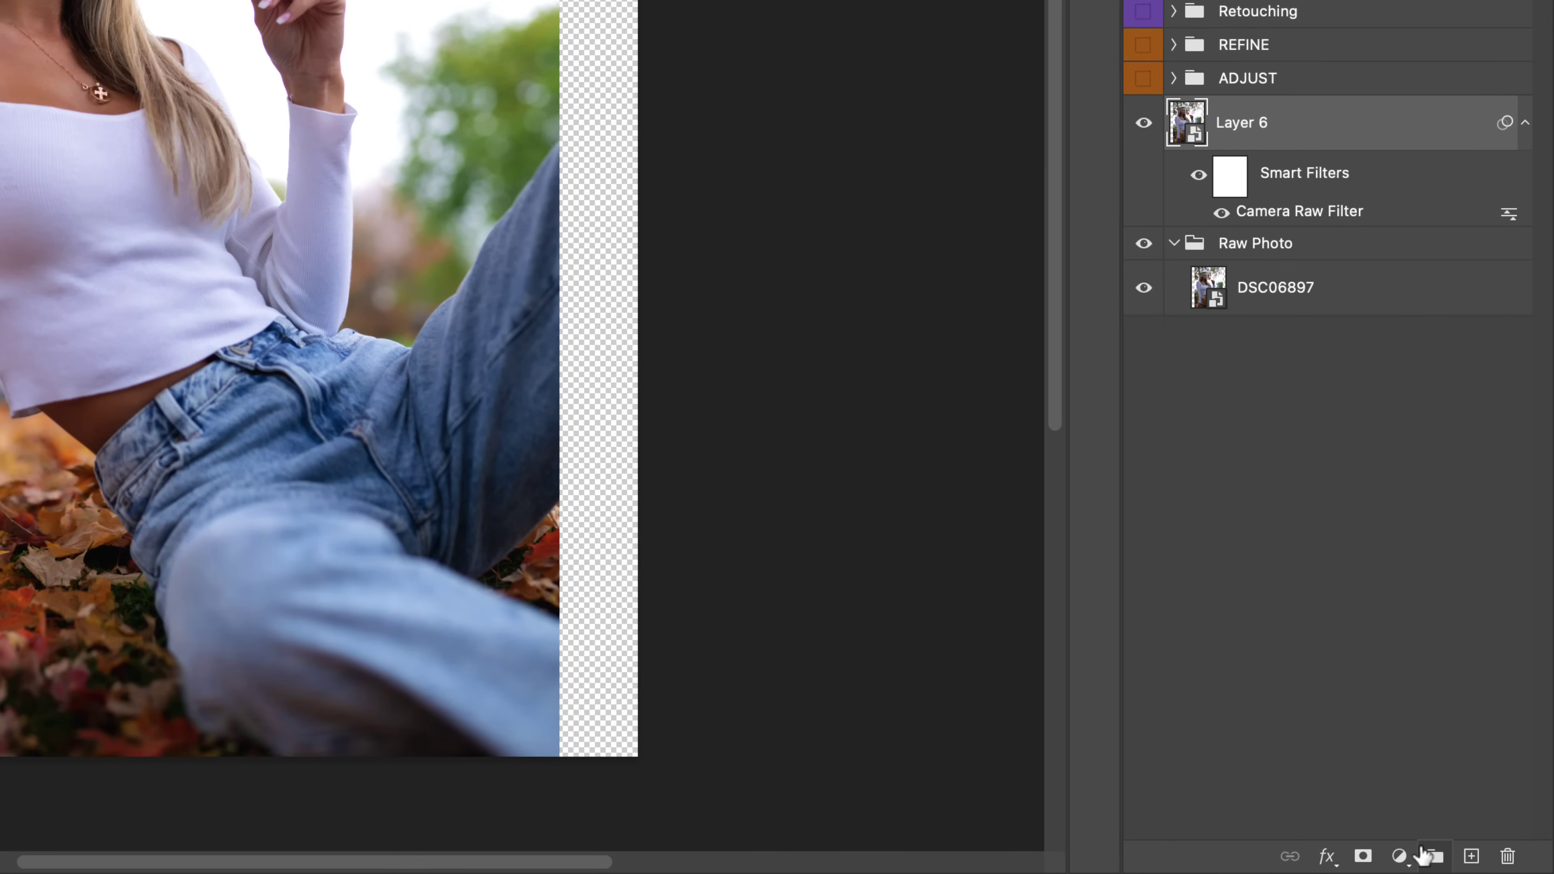
{"action": "left_click", "coordinate": [1400, 856]}
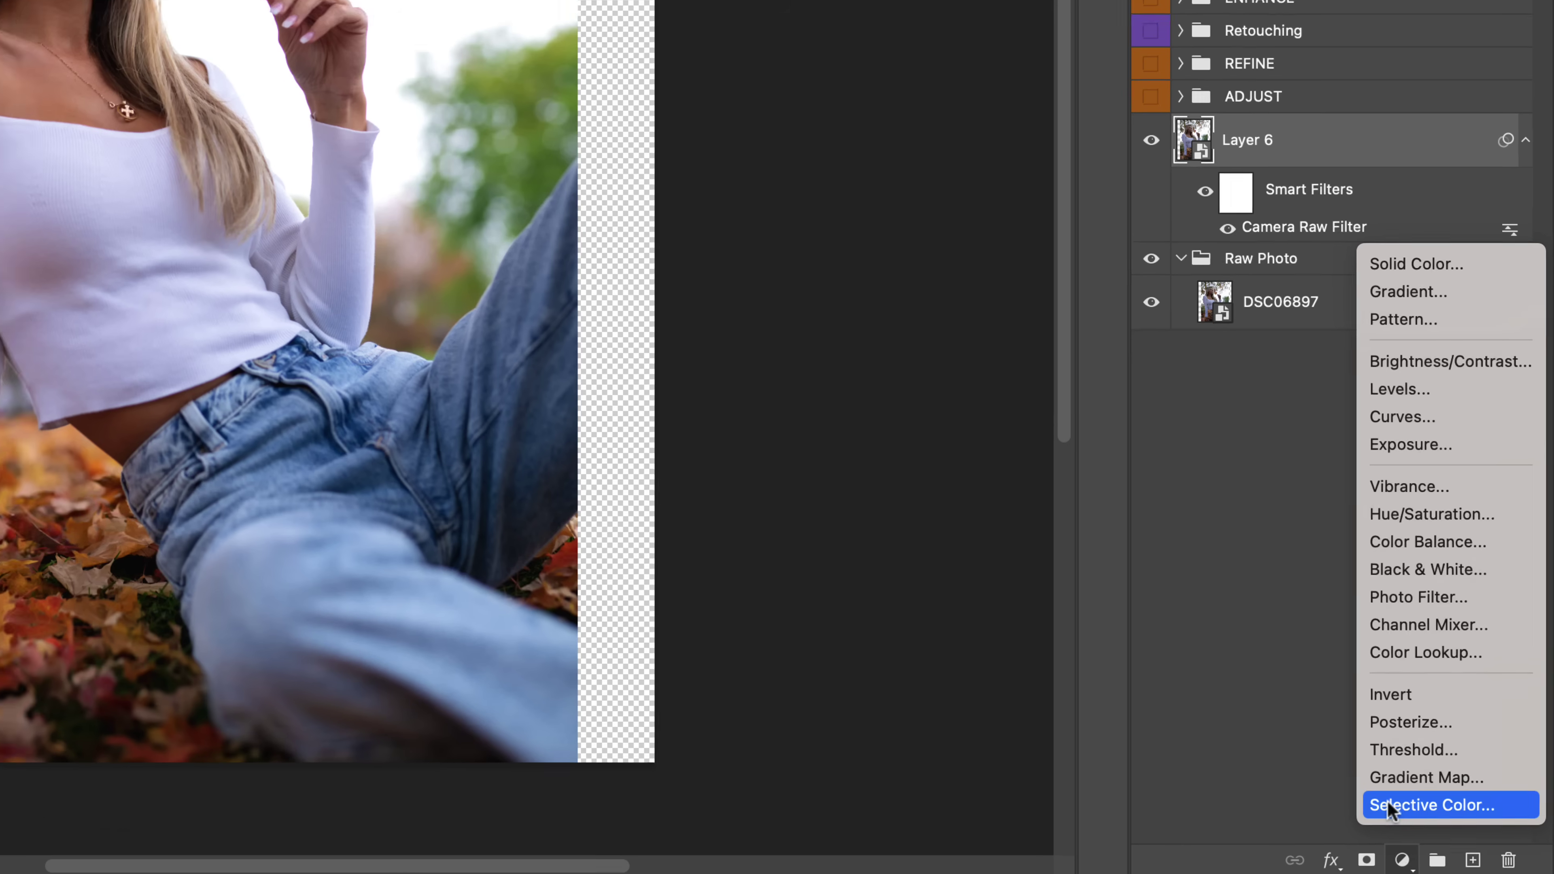
{"action": "left_click", "coordinate": [1389, 799]}
{"action": "left_click_drag", "start_coordinate": [1001, 58], "coordinate": [200, 274]}
Step: Set the Selective Color Reds to Cyan -13, Magenta -4, Yellow +3
{"action": "left_click", "coordinate": [135, 372]}
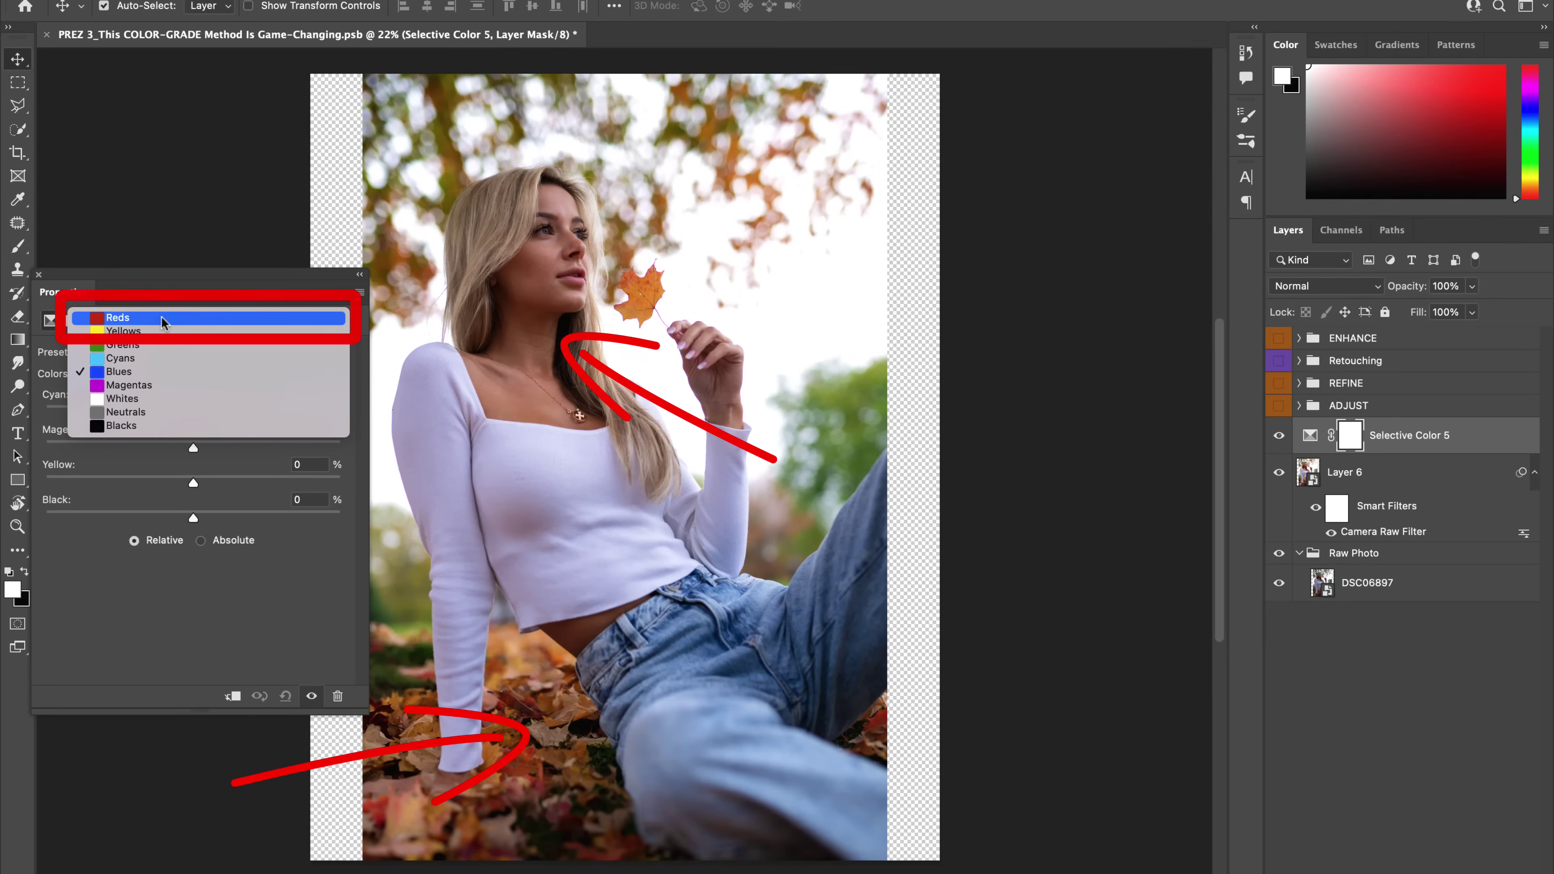
{"action": "left_click", "coordinate": [161, 316]}
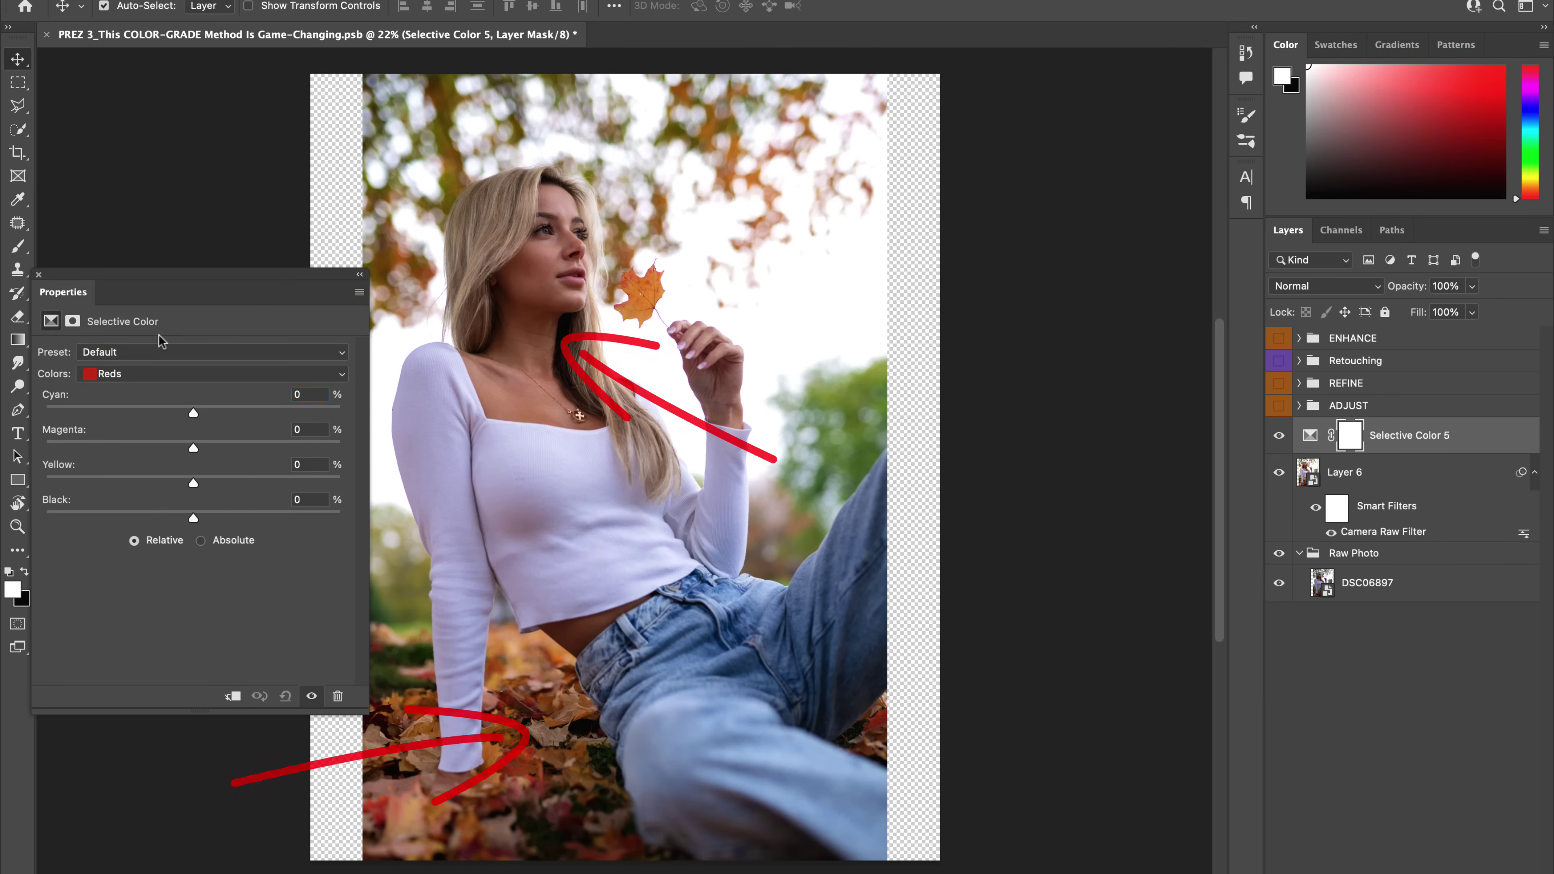
{"action": "left_click_drag", "start_coordinate": [187, 485], "coordinate": [198, 487]}
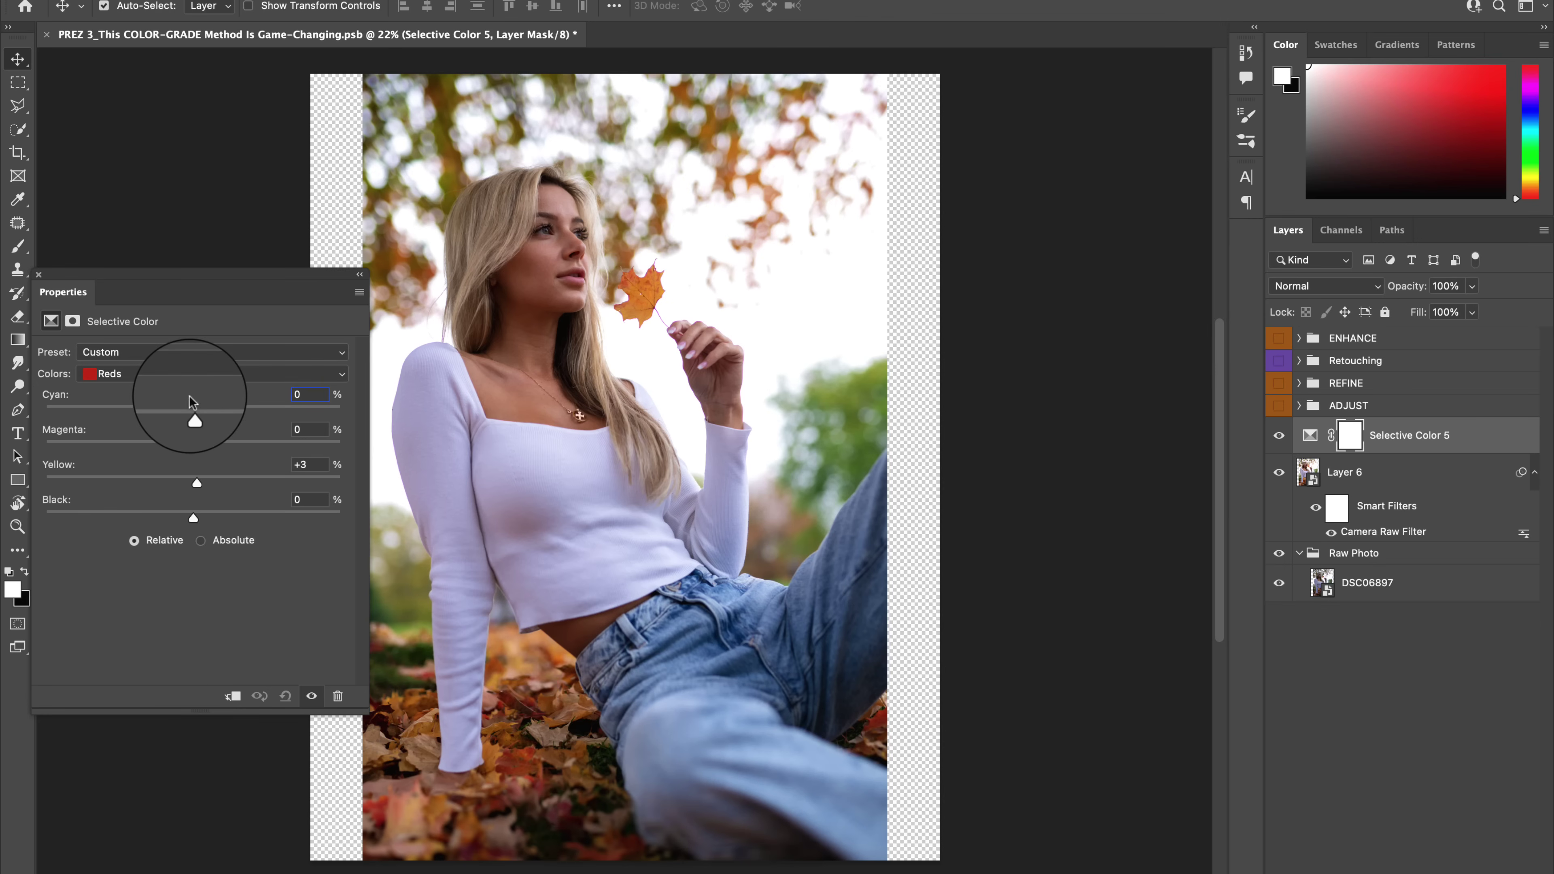
{"action": "left_click_drag", "start_coordinate": [193, 412], "coordinate": [187, 454]}
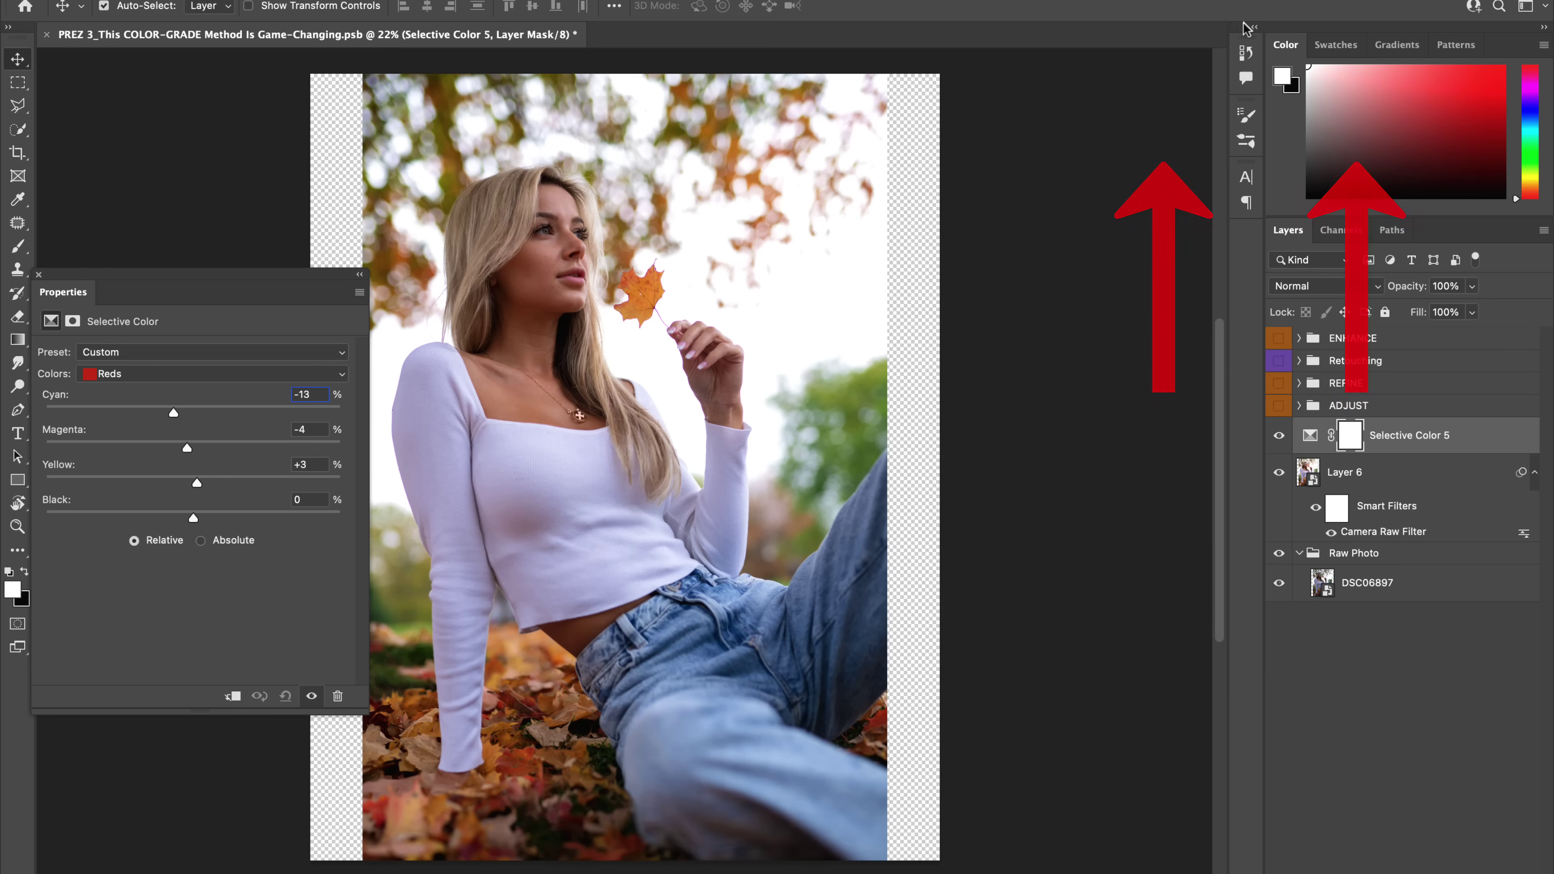
Step: Set the Blues in Selective Color 5 to Cyan +4, Magenta -24, Yellow -2
{"action": "left_click", "coordinate": [144, 372]}
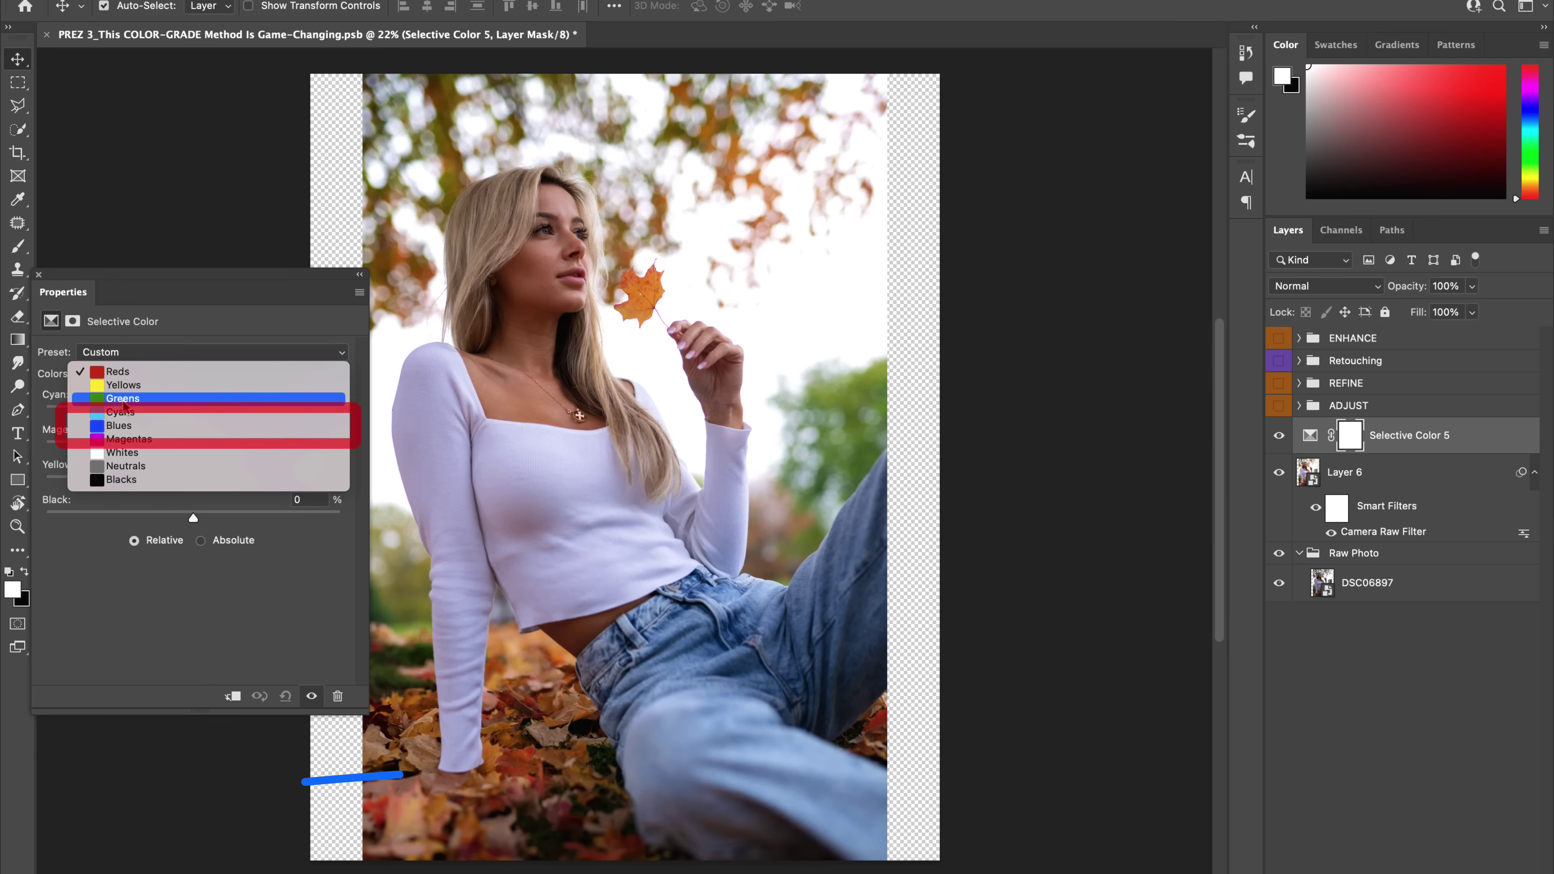
{"action": "left_click", "coordinate": [119, 430]}
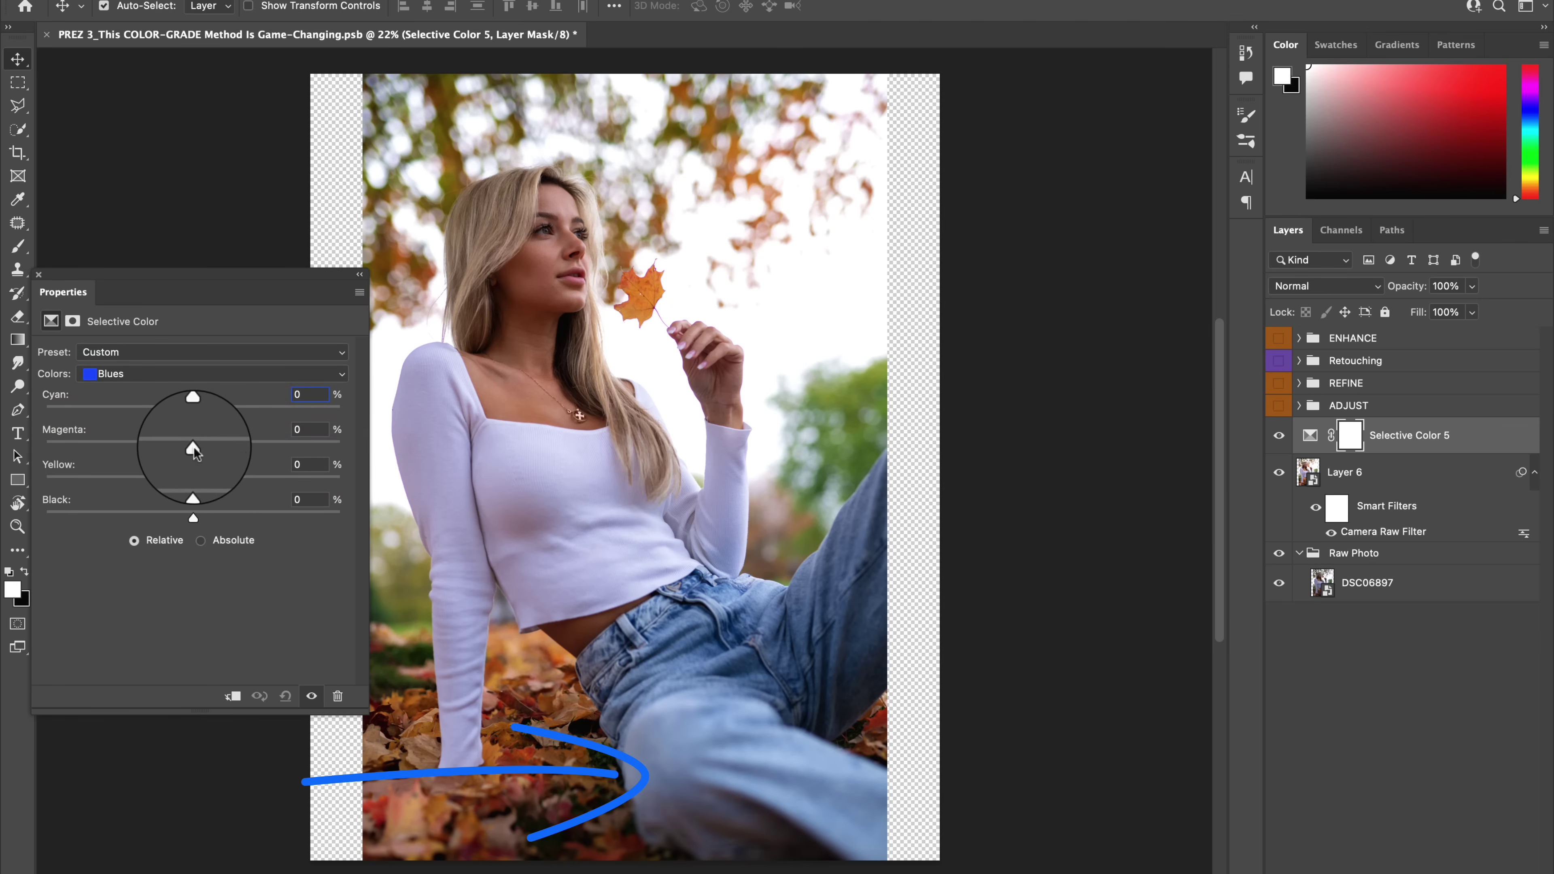
{"action": "mouse_move", "coordinate": [173, 457]}
{"action": "left_mouse_down"}
{"action": "mouse_move", "coordinate": [156, 464]}
{"action": "mouse_move", "coordinate": [189, 479]}
{"action": "left_mouse_up"}
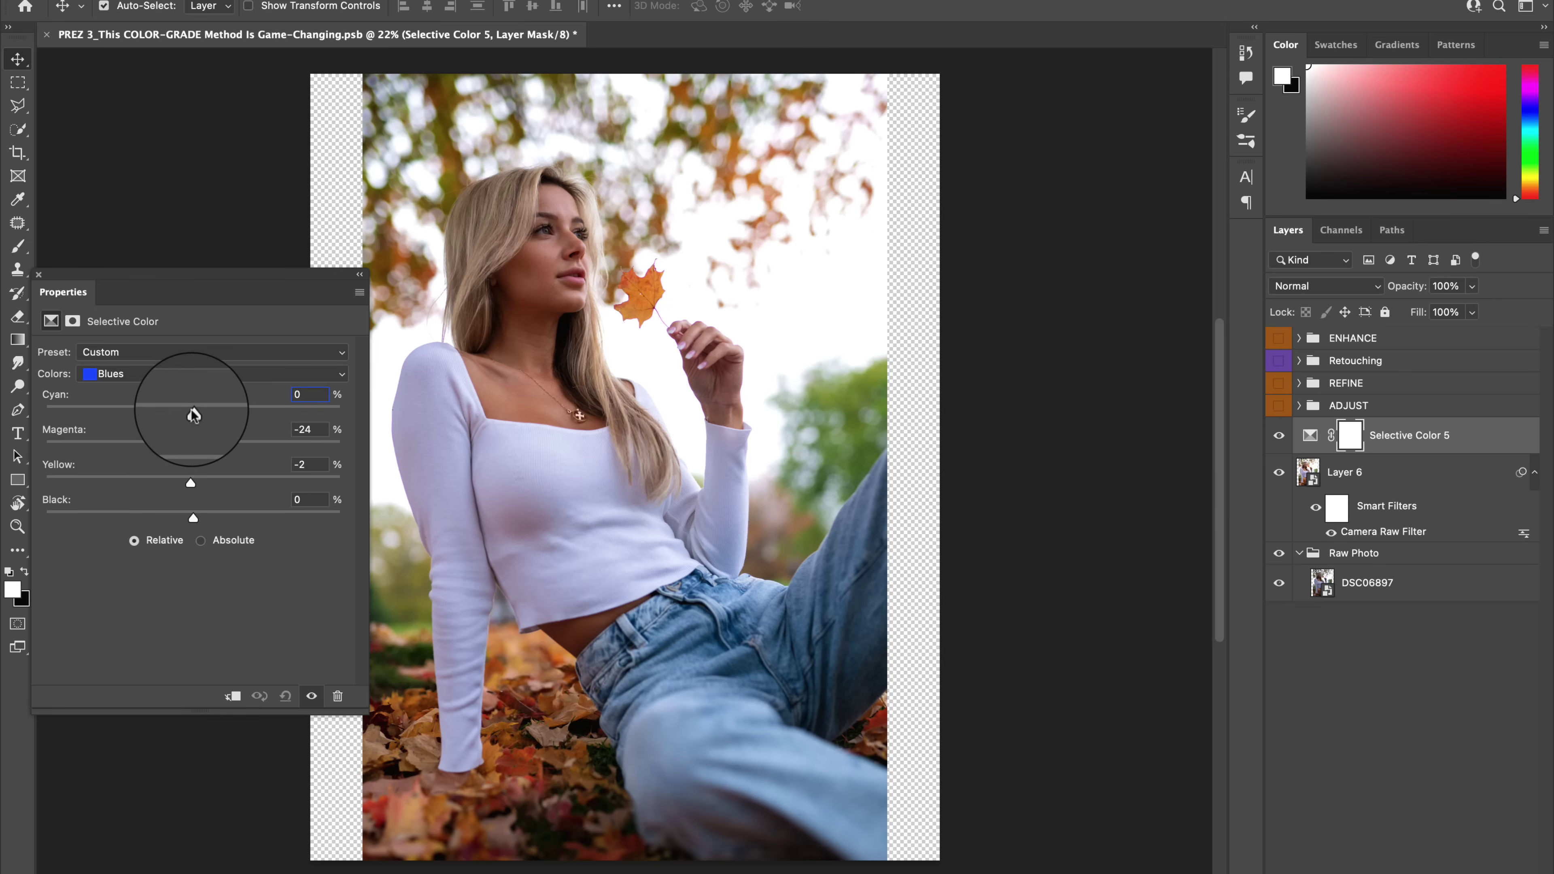
{"action": "left_click_drag", "start_coordinate": [201, 411], "coordinate": [198, 412]}
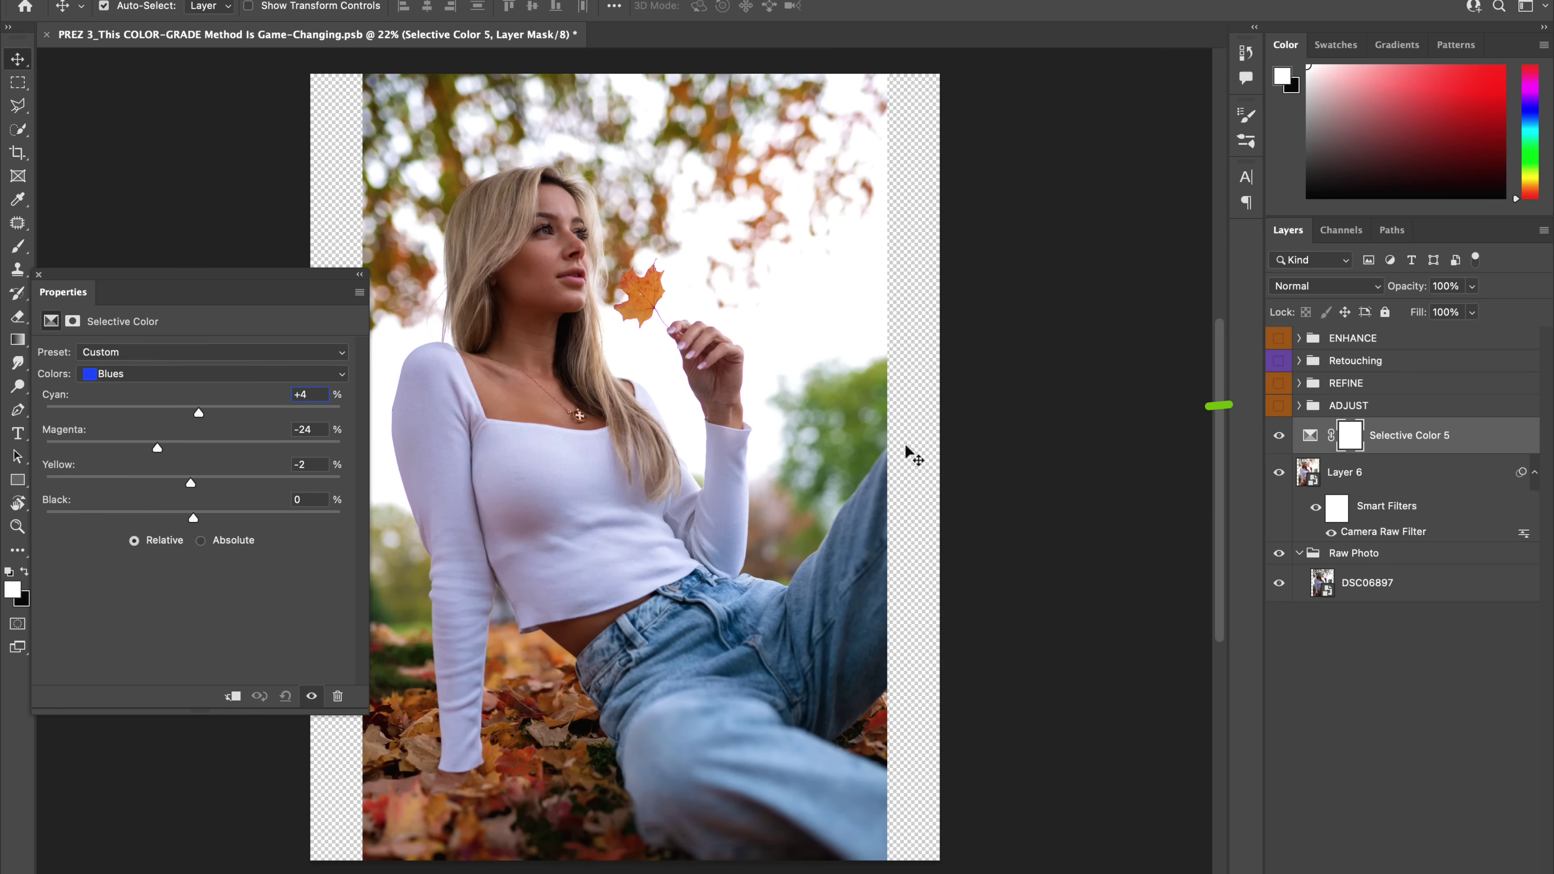
Step: Set the Greens to Magenta -46 and Yellow +19
{"action": "left_click", "coordinate": [193, 375]}
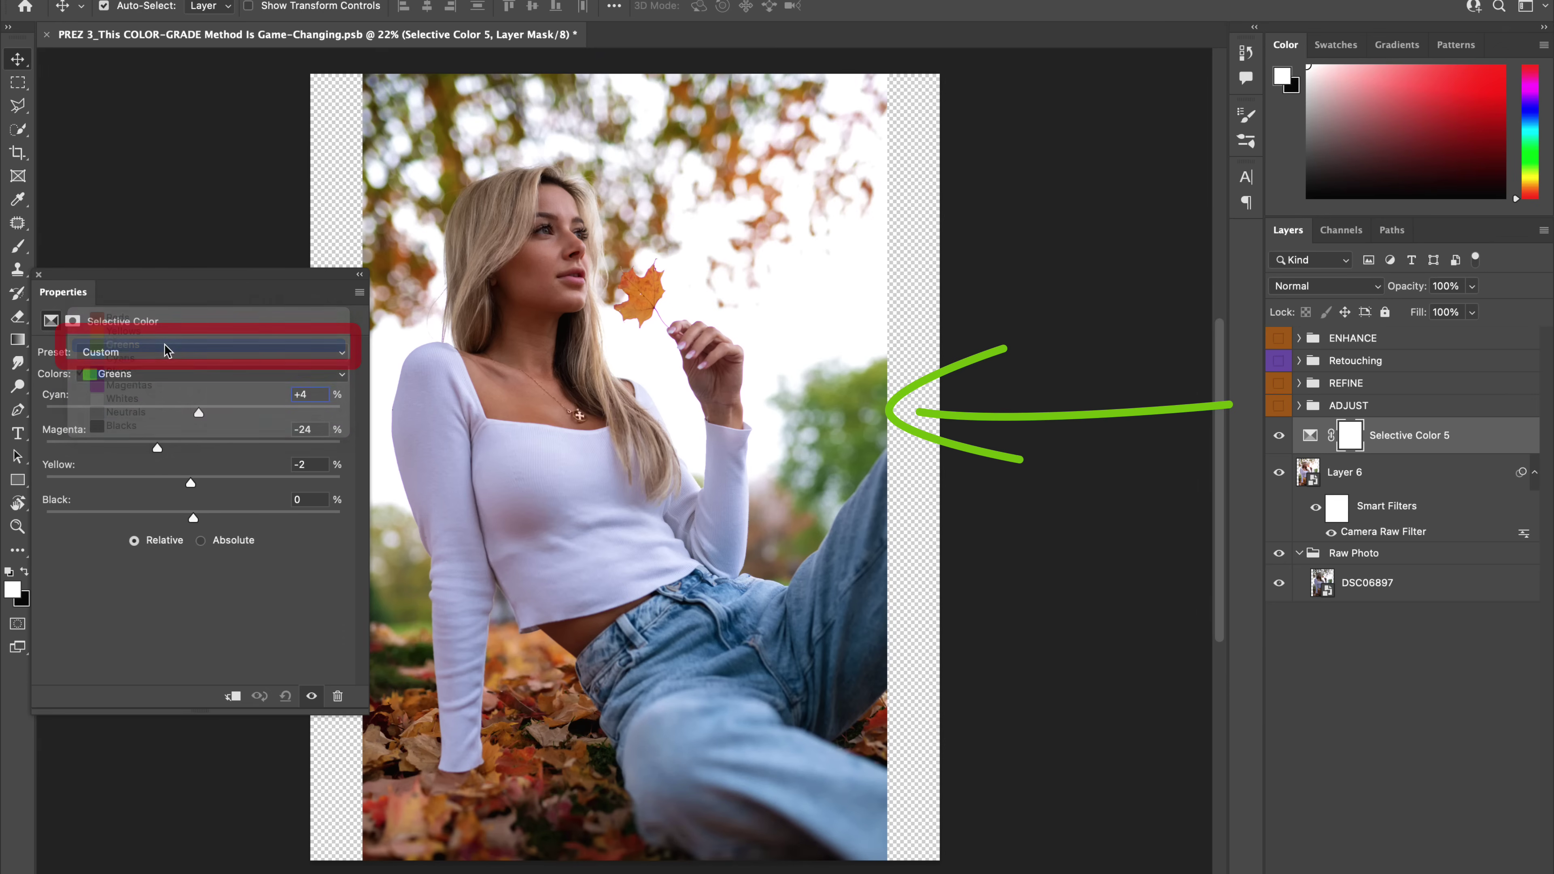
{"action": "left_click", "coordinate": [164, 344]}
{"action": "left_click_drag", "start_coordinate": [195, 483], "coordinate": [220, 482]}
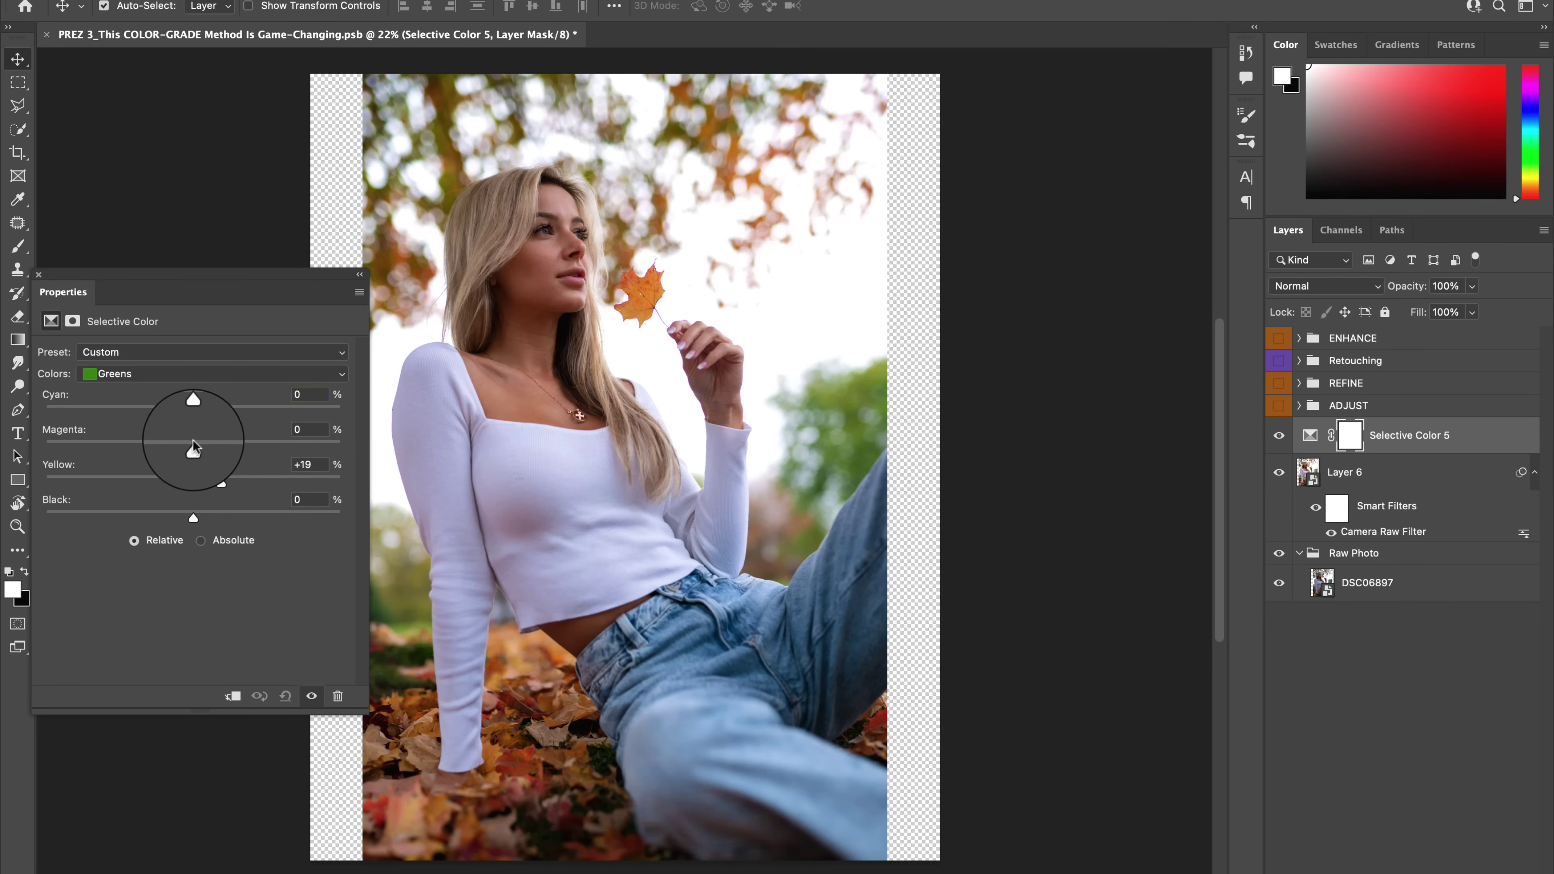
{"action": "left_click_drag", "start_coordinate": [191, 448], "coordinate": [120, 447]}
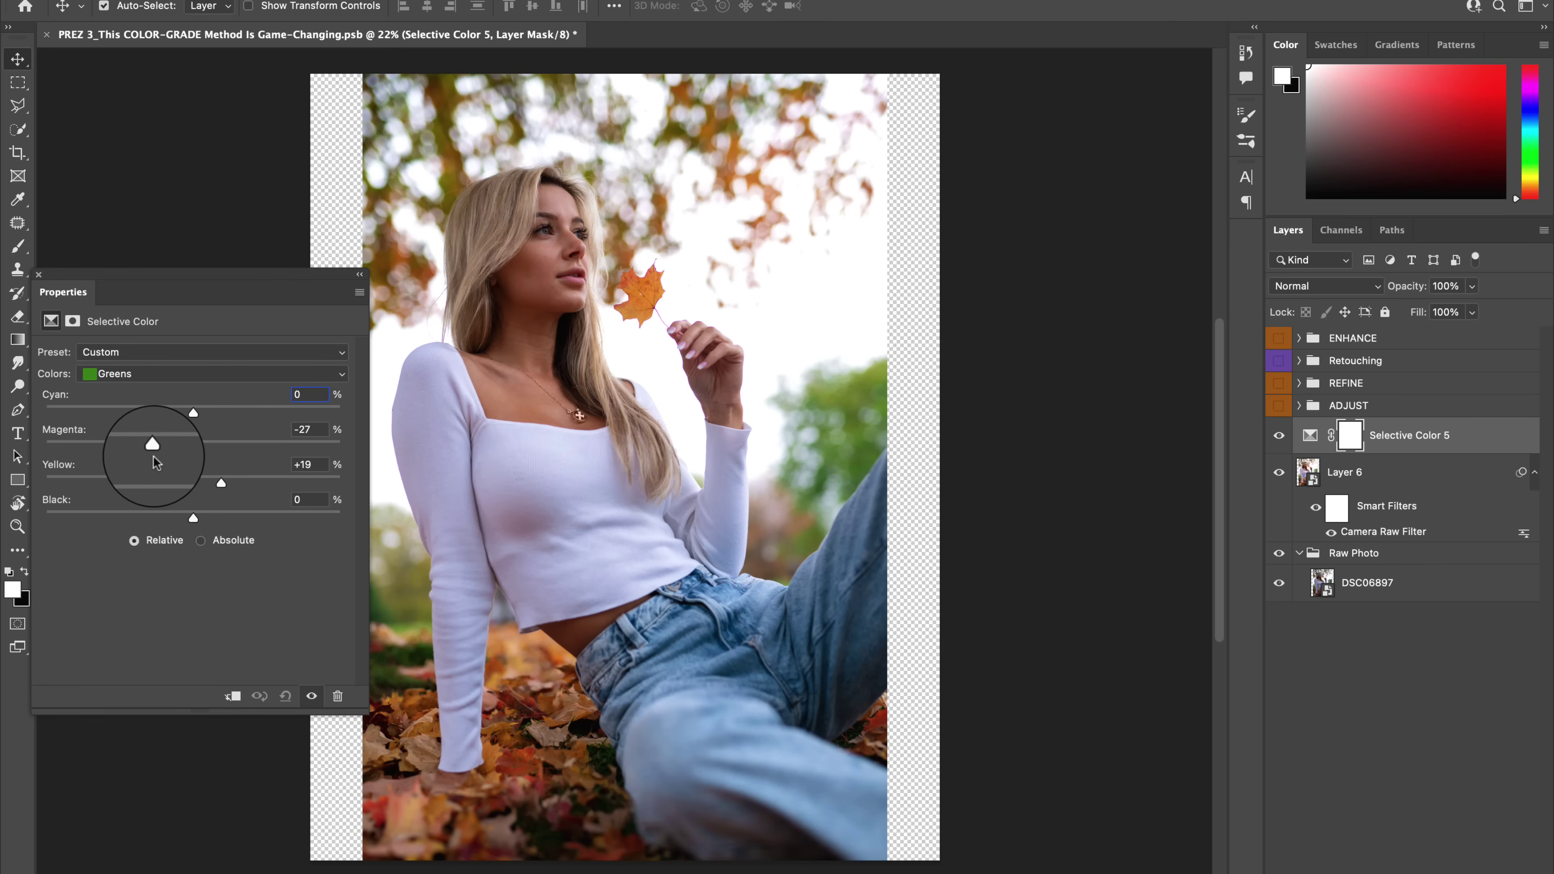
{"action": "left_click_drag", "start_coordinate": [137, 457], "coordinate": [124, 464]}
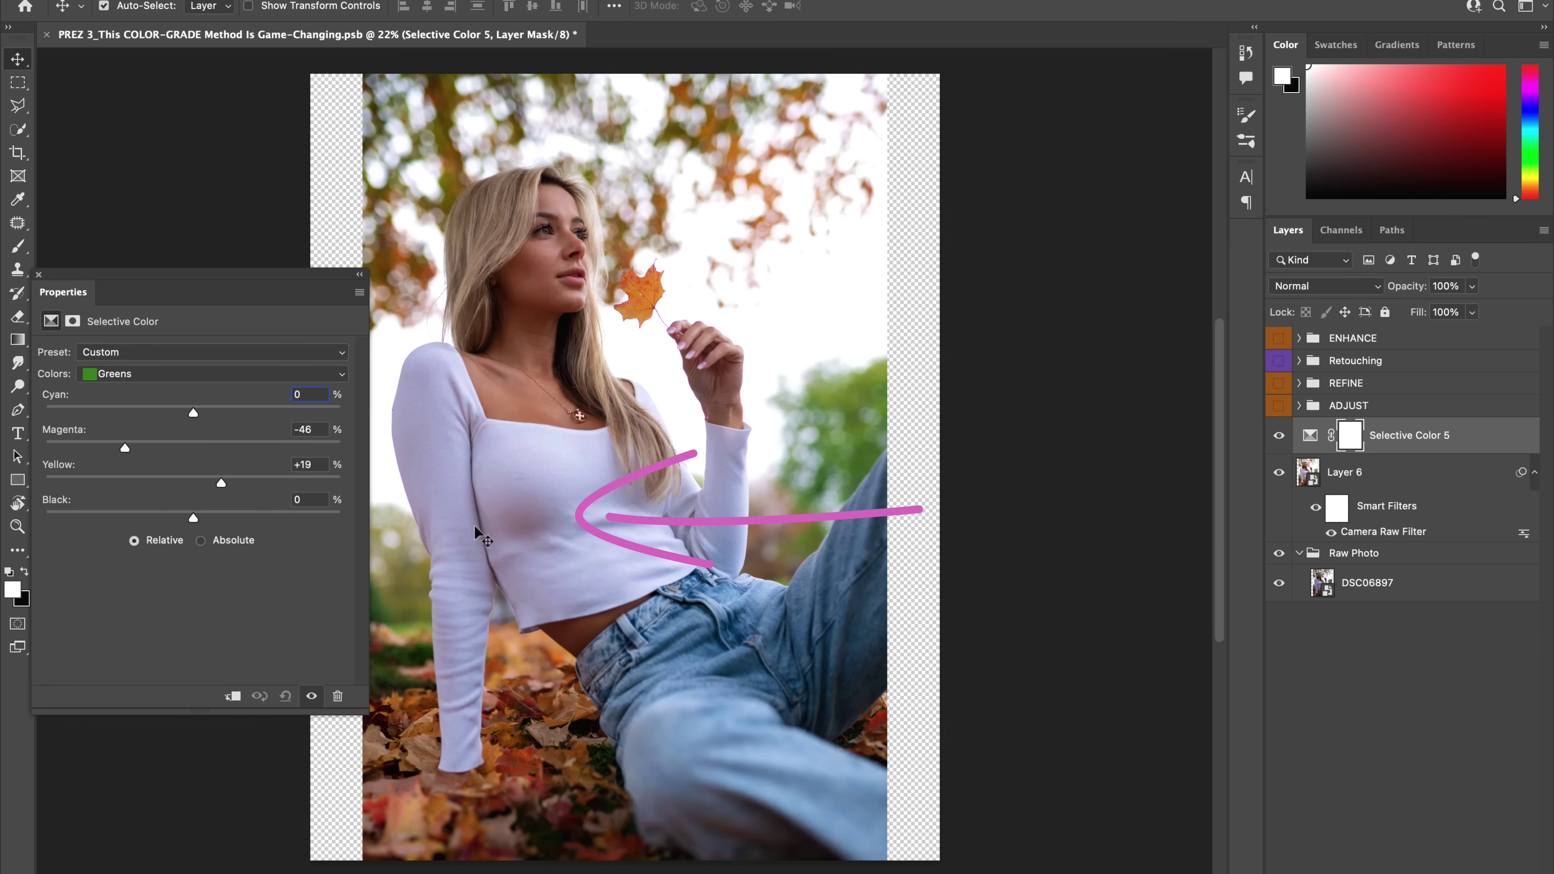
Step: Set the Magentas in Selective Color 5 to Cyan -44, Magenta +18, Yellow +32
{"action": "left_click", "coordinate": [257, 375]}
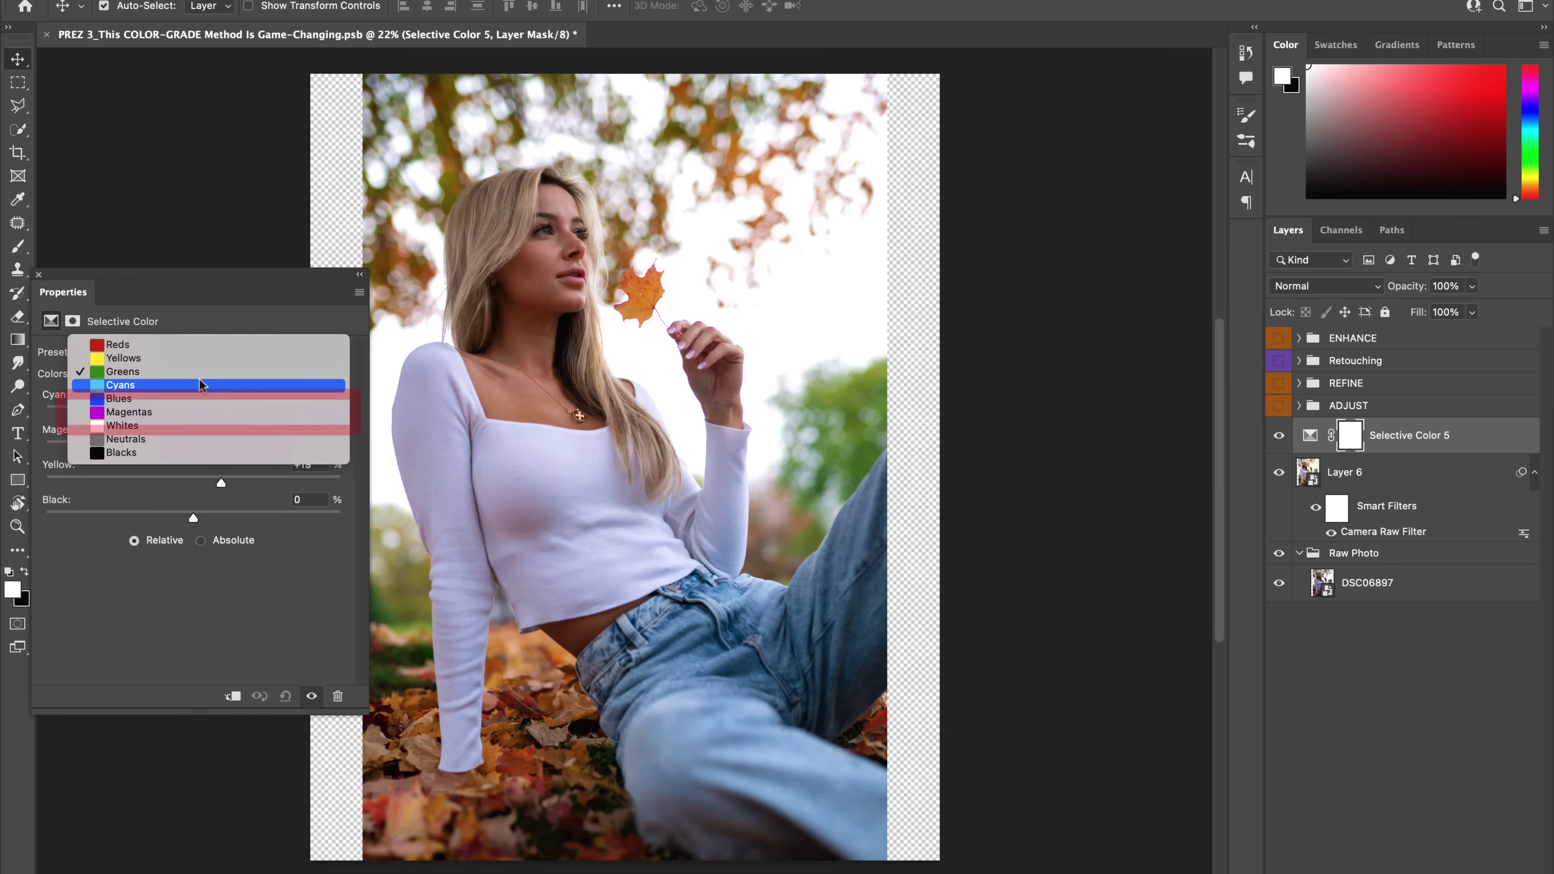
{"action": "left_click", "coordinate": [153, 411]}
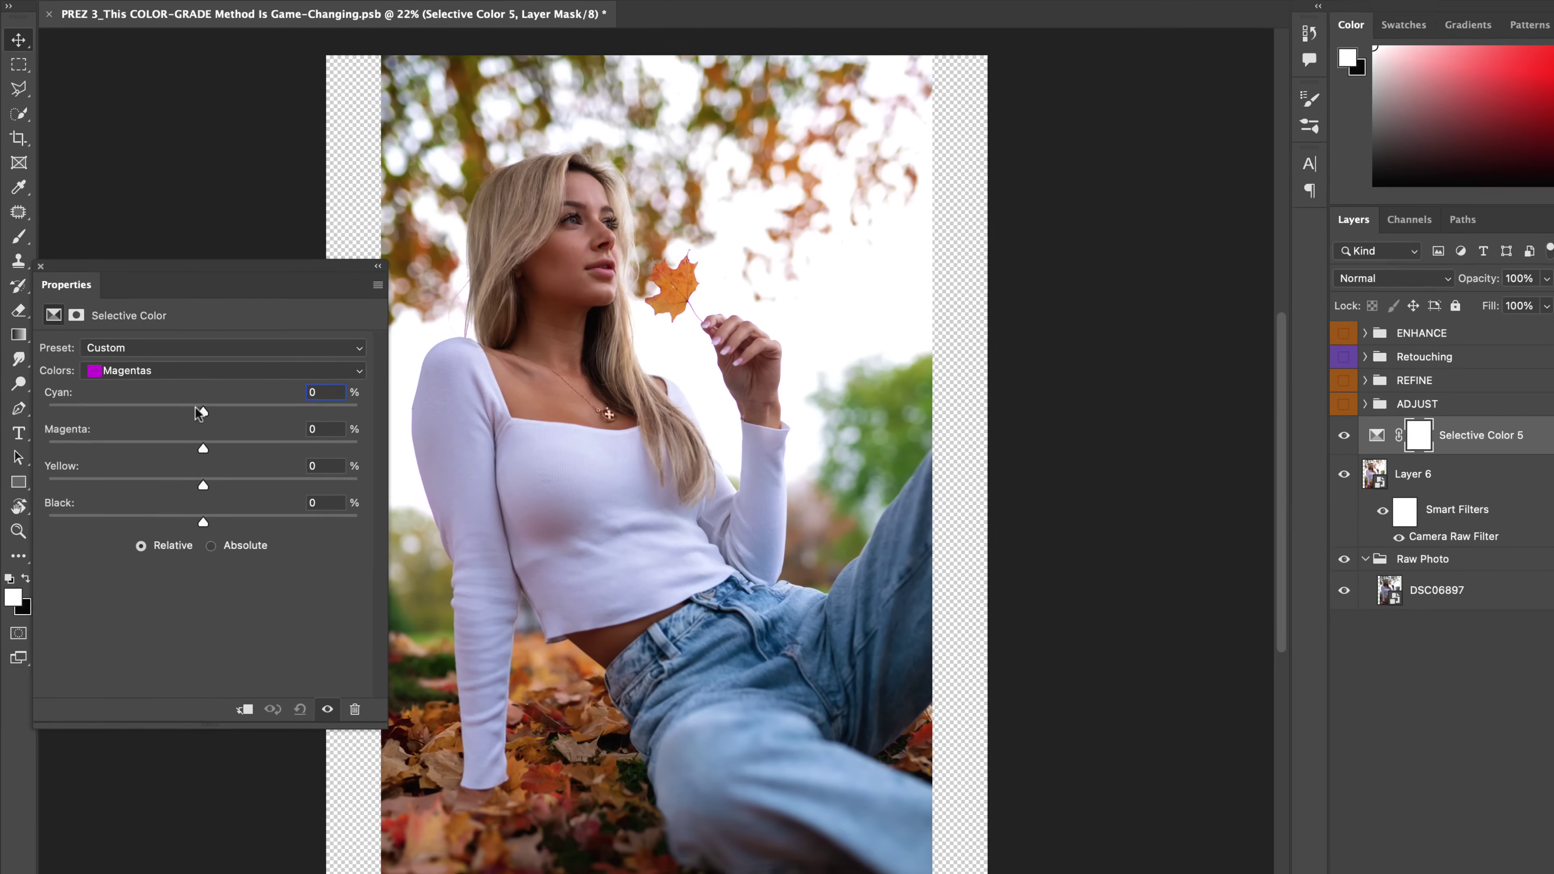
{"action": "left_click_drag", "start_coordinate": [193, 412], "coordinate": [121, 419]}
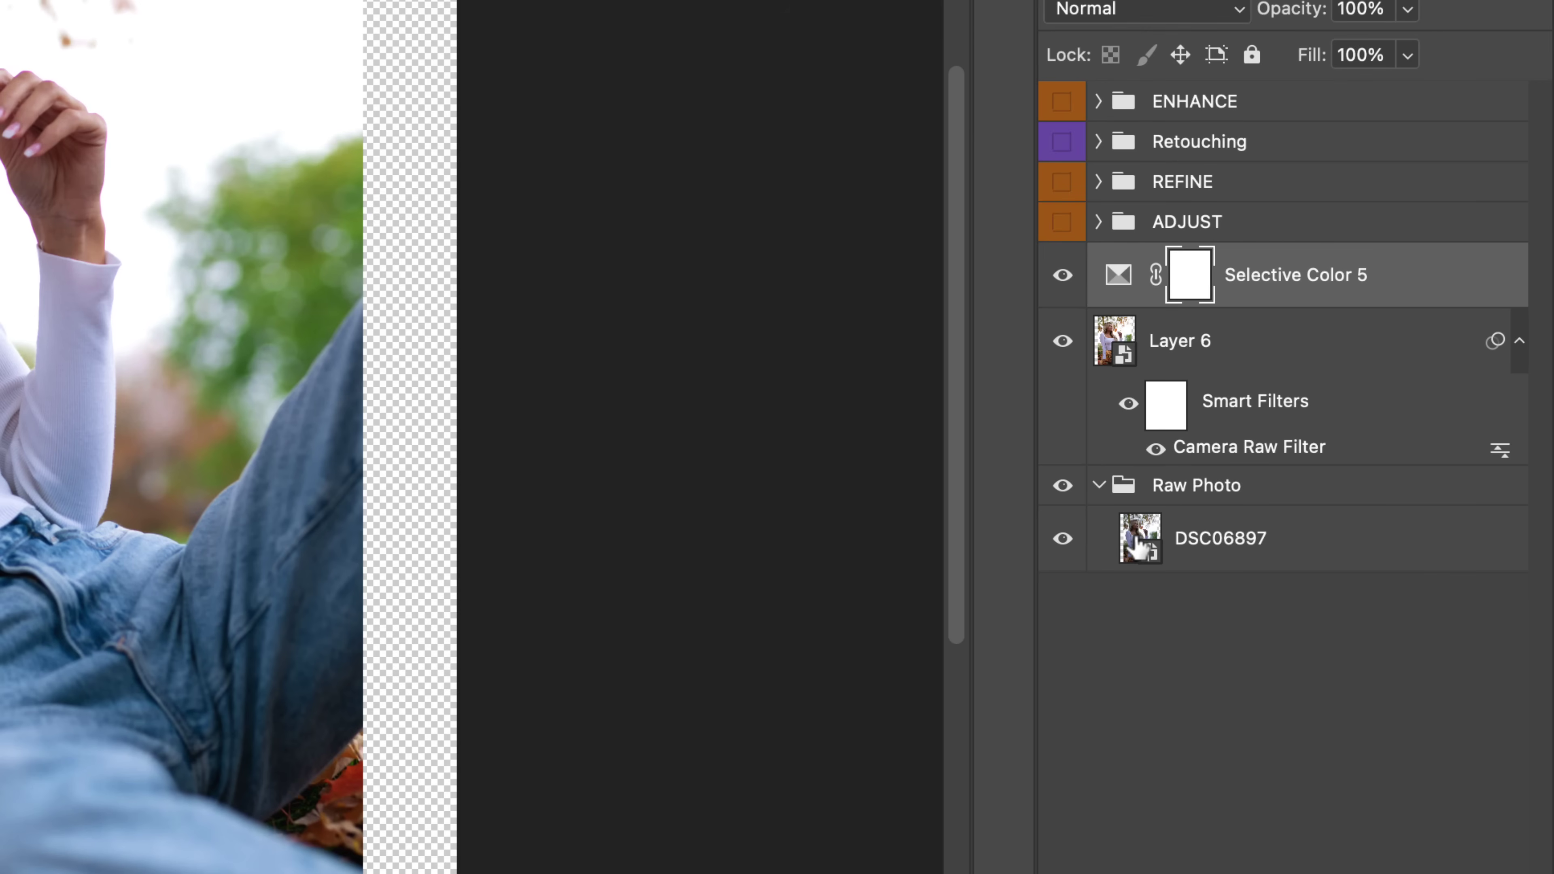
Step: Select the woman on DSC06897 with Select Subject and add a Selective Color layer
{"action": "left_click", "coordinate": [1138, 547]}
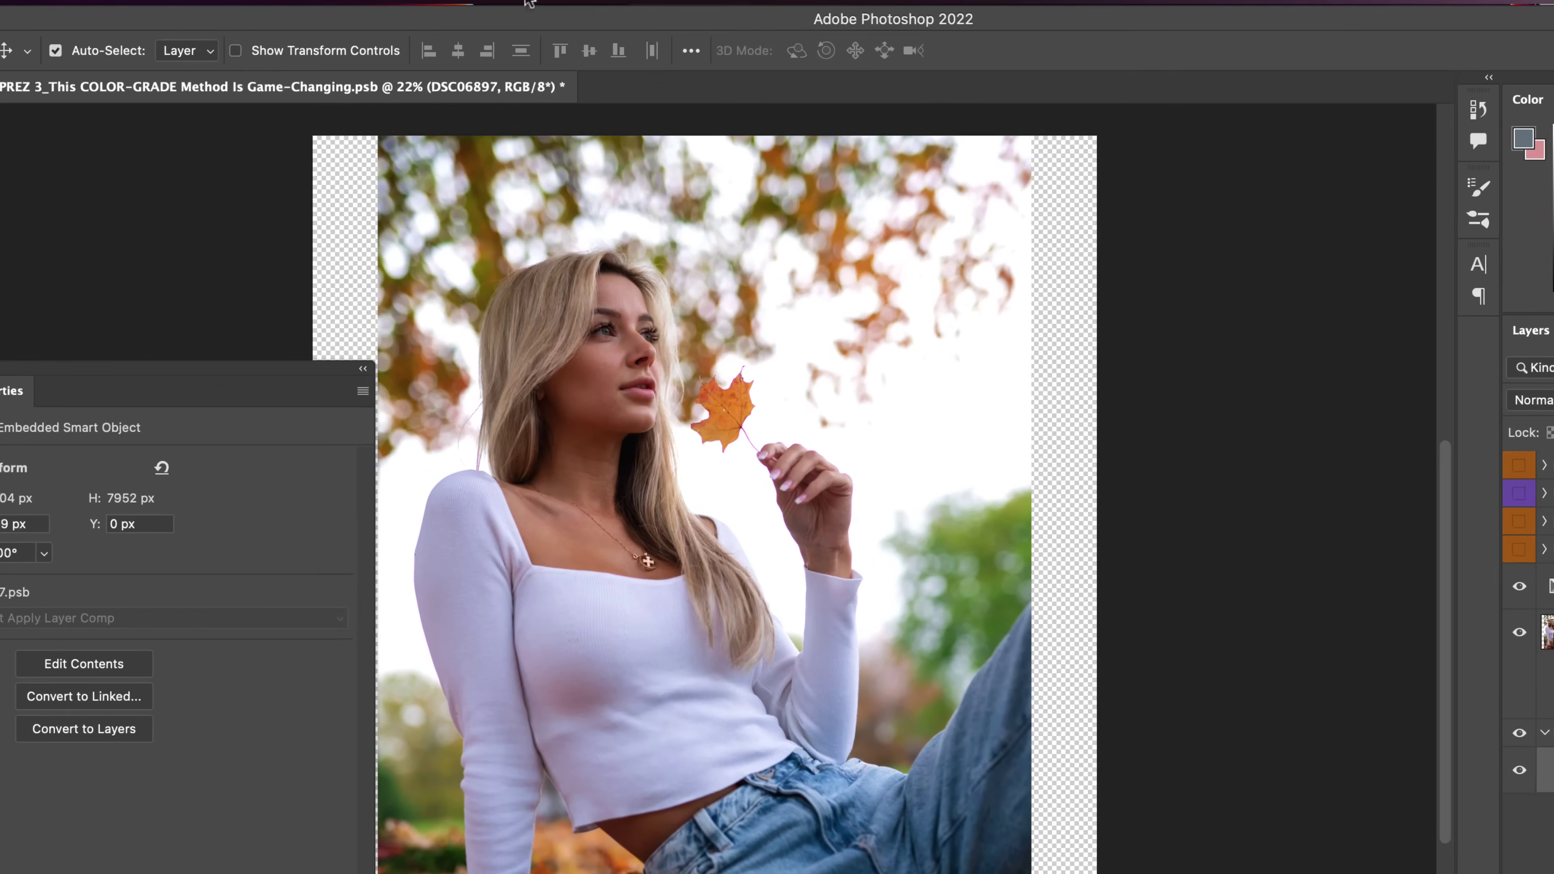
{"action": "left_click", "coordinate": [447, 22]}
{"action": "left_click", "coordinate": [459, 276]}
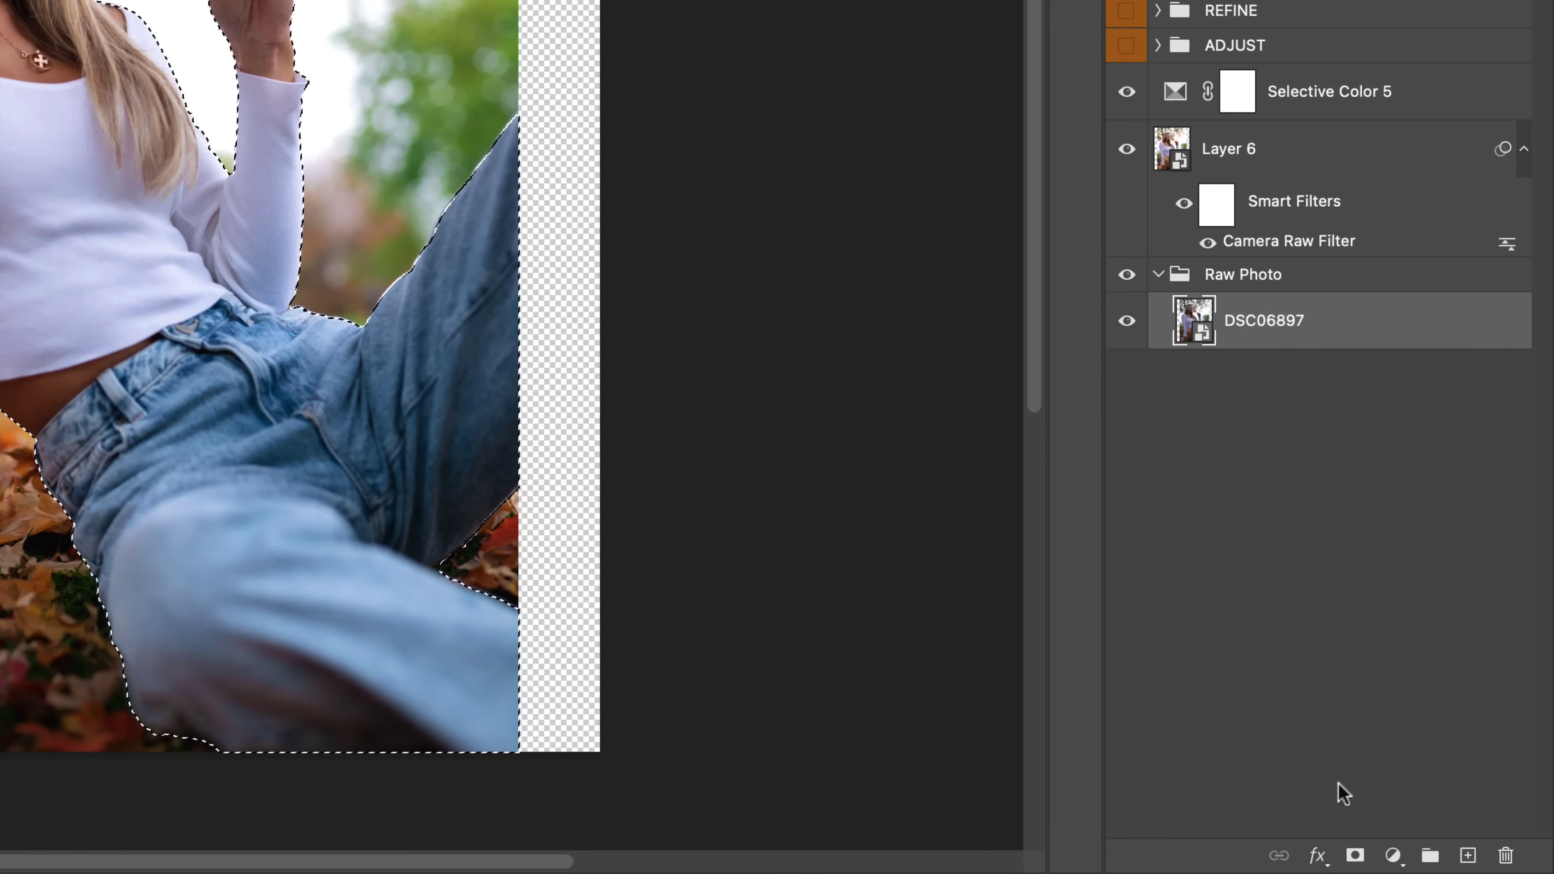
{"action": "left_click", "coordinate": [1451, 873]}
{"action": "left_click", "coordinate": [1374, 794]}
Step: Move Selective Color 6 above Selective Color 5 and invert its mask to exclude the woman
{"action": "left_click_drag", "start_coordinate": [1193, 339], "coordinate": [1189, 95]}
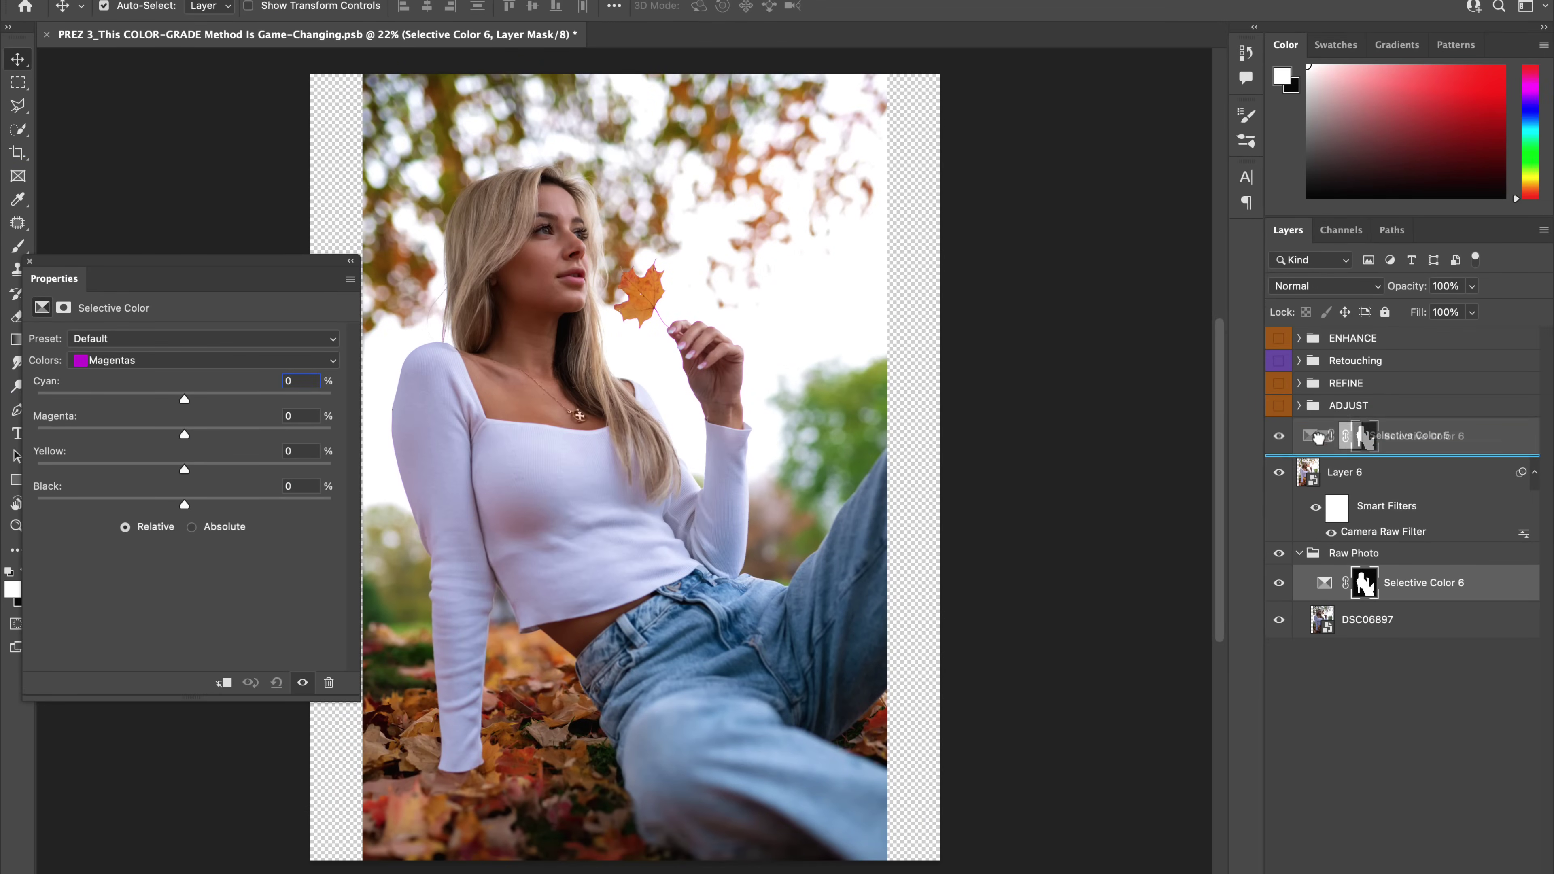
{"action": "left_click_drag", "start_coordinate": [1318, 437], "coordinate": [1317, 437]}
{"action": "left_click", "coordinate": [1351, 435]}
{"action": "key", "text": "super+i"}
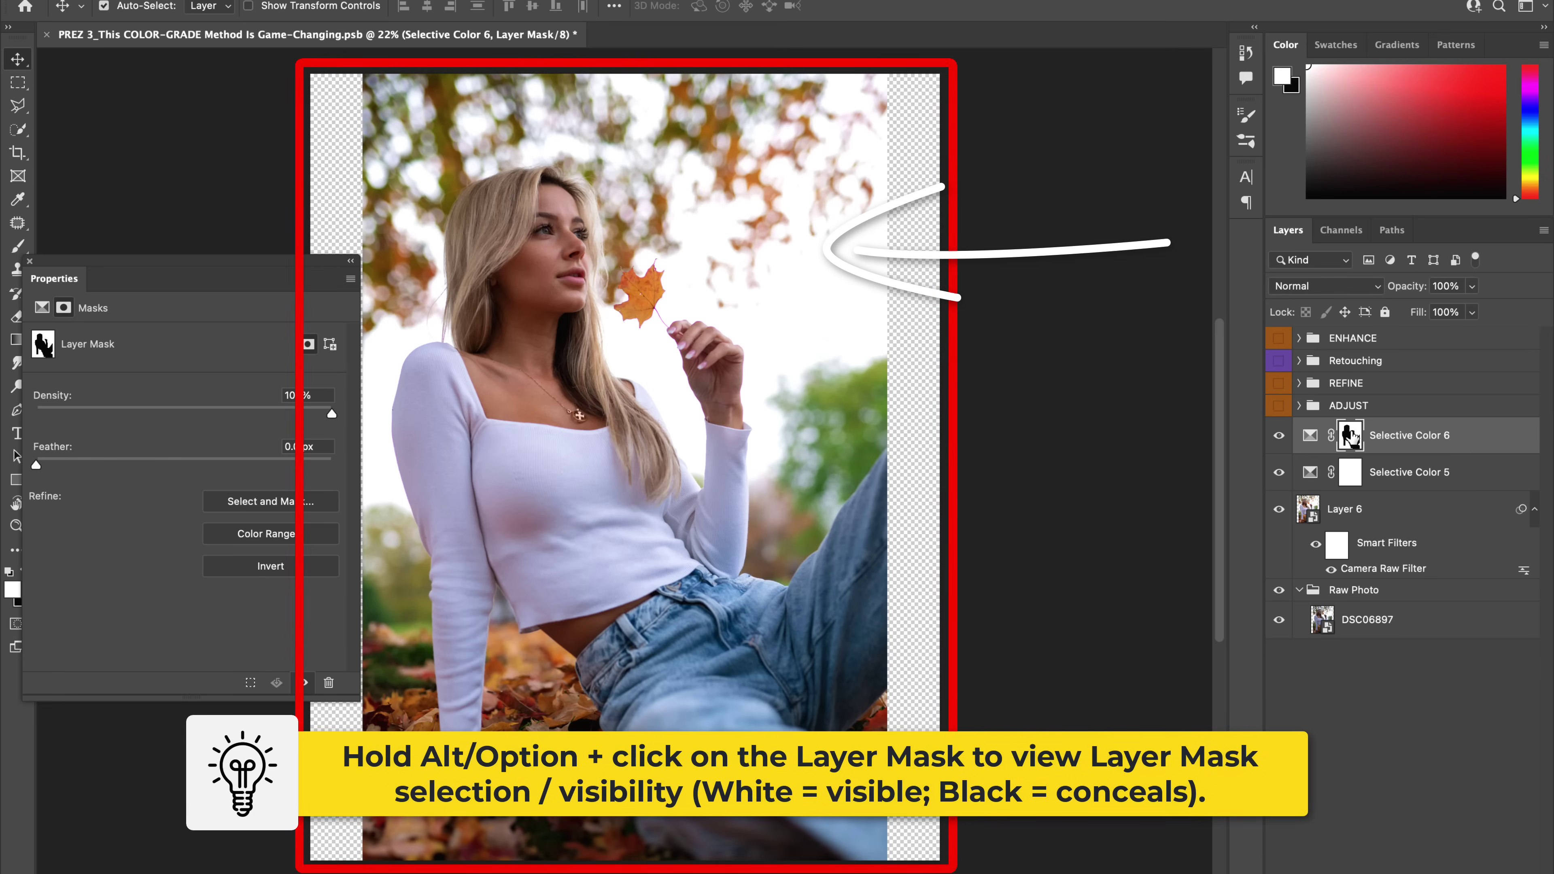
{"action": "left_click", "coordinate": [1351, 436], "text": "alt"}
{"action": "left_click", "coordinate": [1351, 436], "text": "alt"}
{"action": "left_click", "coordinate": [1310, 435]}
Step: Set the Reds to Yellow +5 and the Yellows to Cyan -8
{"action": "left_click", "coordinate": [224, 360]}
{"action": "left_click", "coordinate": [122, 292]}
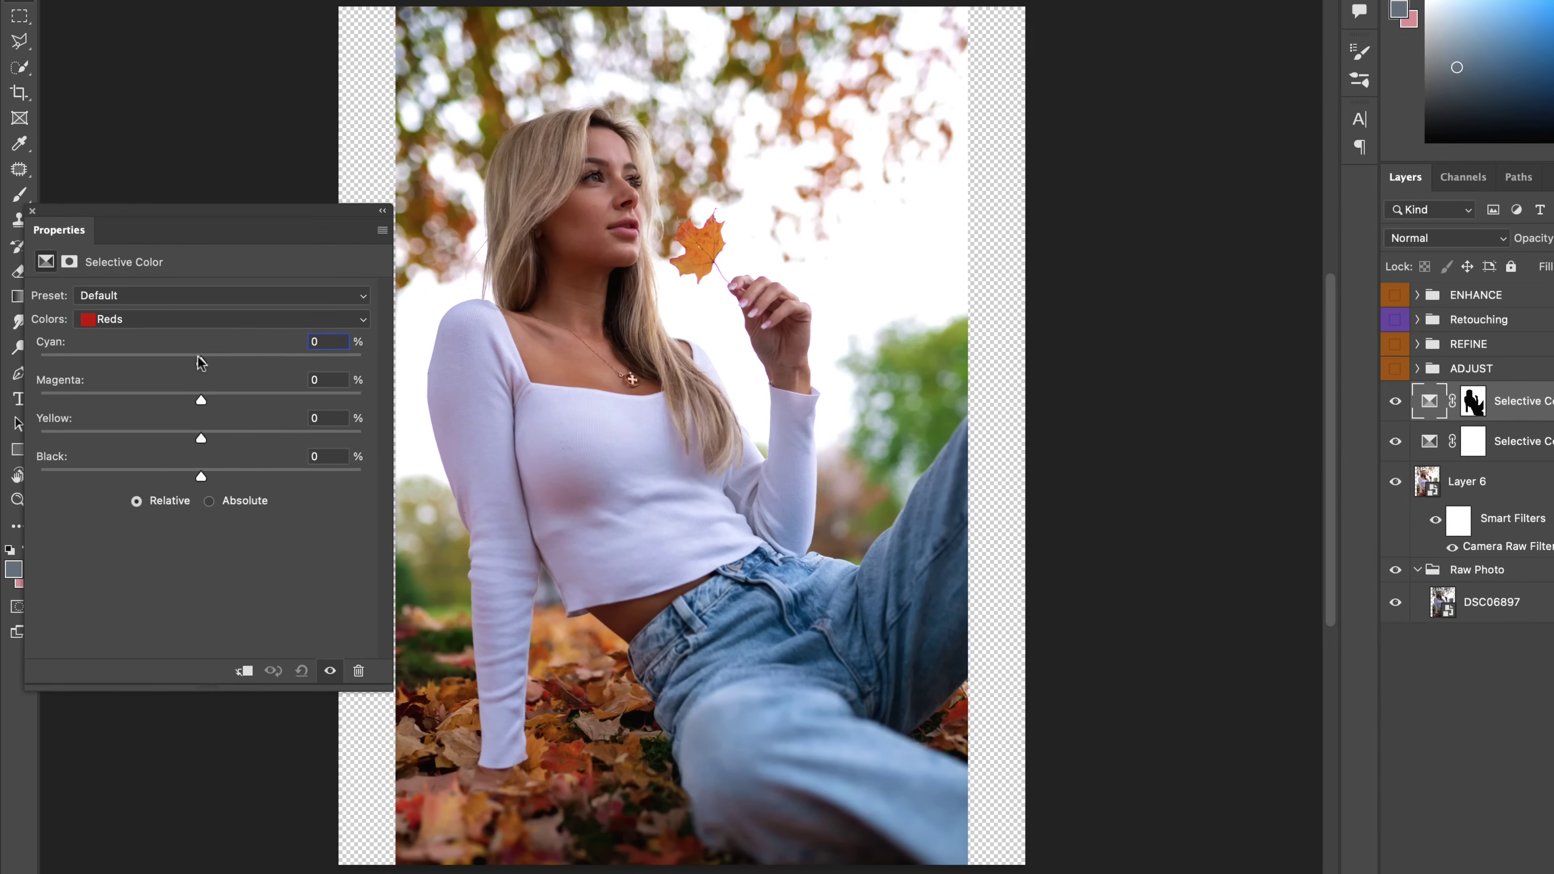
{"action": "left_click_drag", "start_coordinate": [184, 469], "coordinate": [190, 473]}
{"action": "left_click", "coordinate": [182, 325]}
{"action": "left_click", "coordinate": [173, 337]}
{"action": "left_click_drag", "start_coordinate": [201, 361], "coordinate": [149, 363]}
Step: Set the Greens to Cyan -39, Magenta -34, Yellow -67, zooming in to inspect the background
{"action": "left_click", "coordinate": [202, 319]}
{"action": "left_click", "coordinate": [197, 335]}
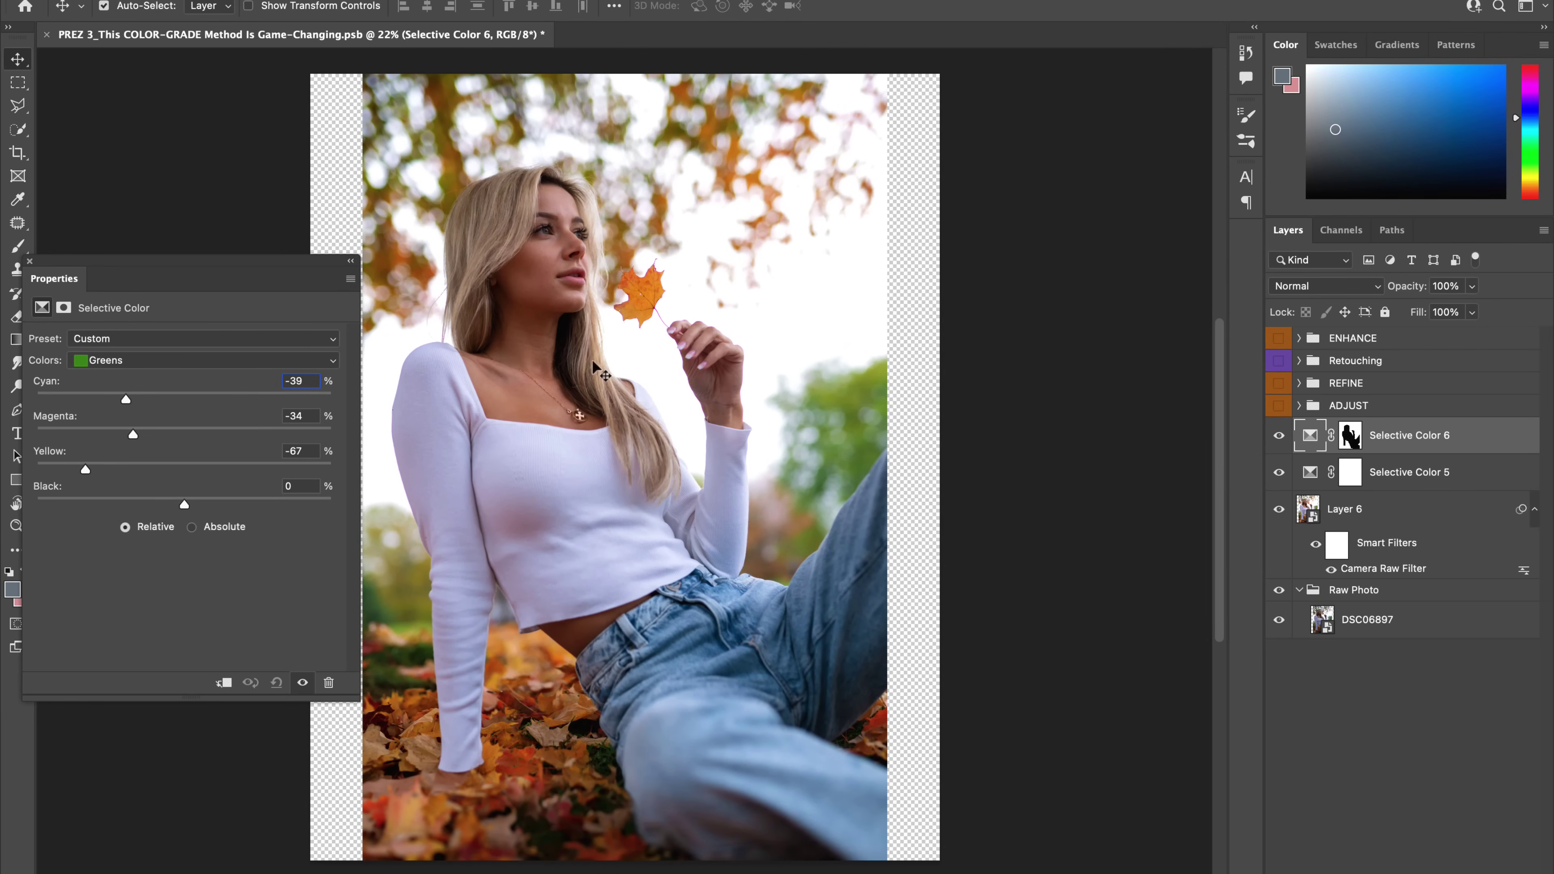
{"action": "key", "text": "z"}
{"action": "left_click", "coordinate": [583, 348]}
{"action": "left_click", "coordinate": [582, 348]}
{"action": "left_click_drag", "start_coordinate": [613, 495], "coordinate": [631, 563]}
{"action": "left_click", "coordinate": [605, 454], "text": "alt"}
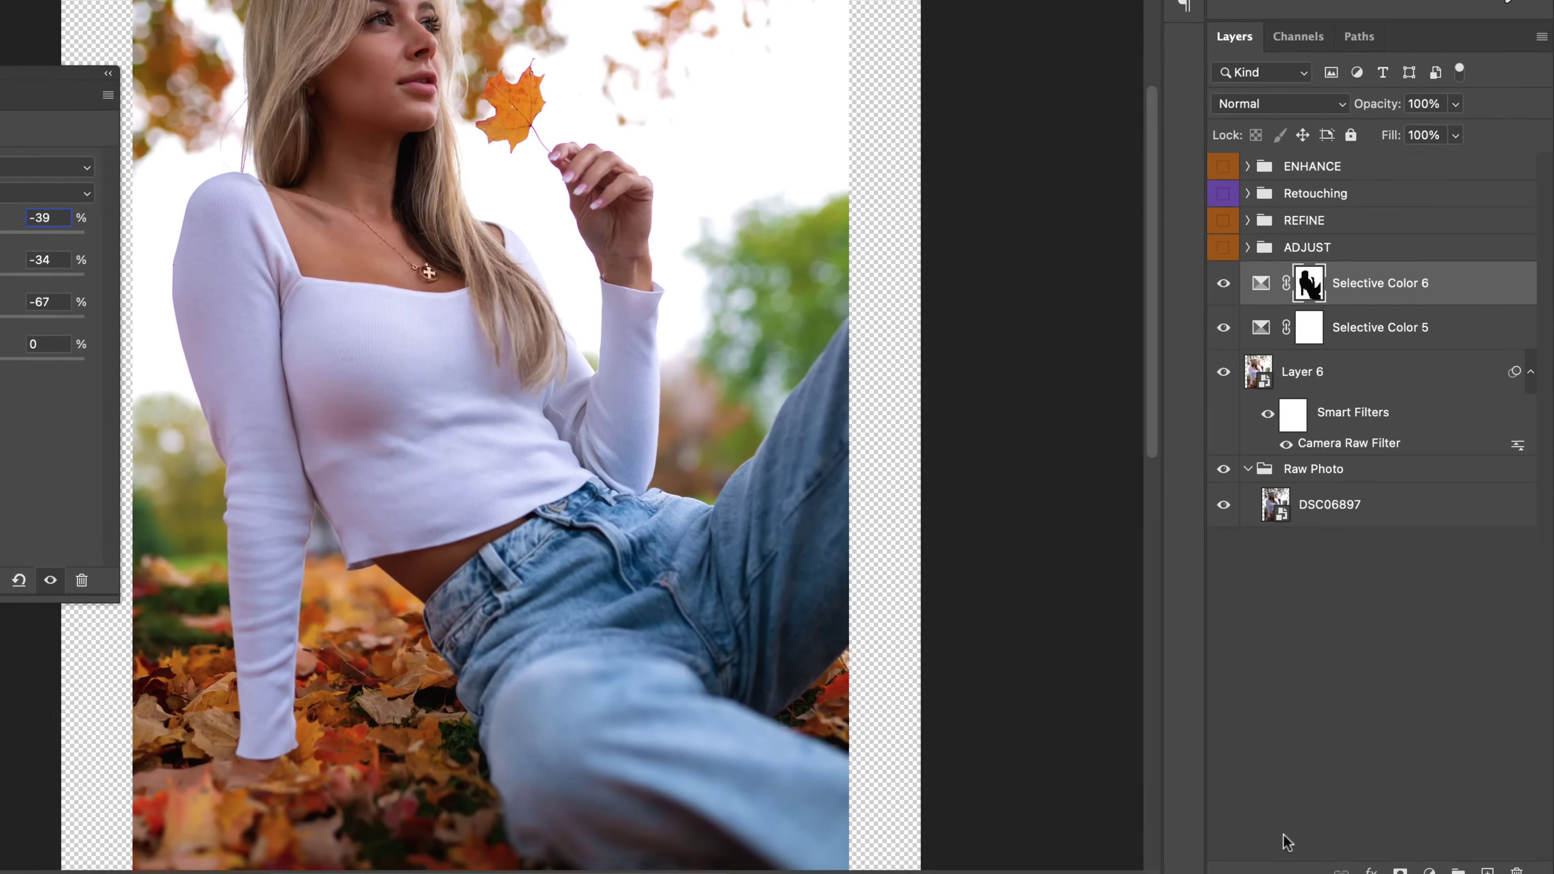
Step: Add a Hue/Saturation adjustment layer with Saturation +6
{"action": "left_click", "coordinate": [1429, 869]}
{"action": "left_click", "coordinate": [1422, 586]}
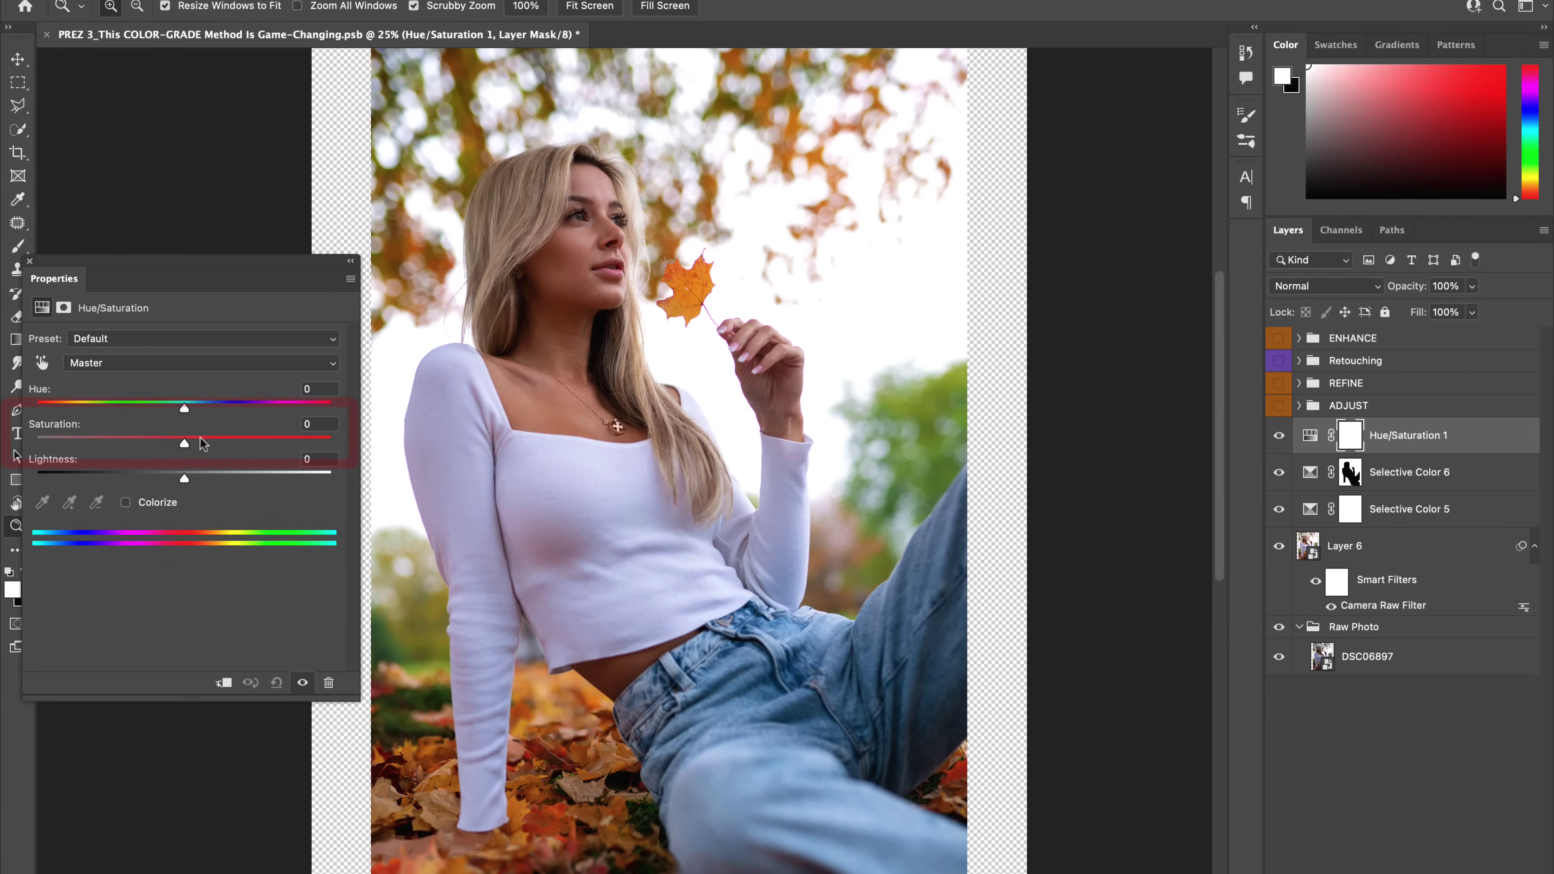
{"action": "left_click_drag", "start_coordinate": [0, 252], "coordinate": [0, 254]}
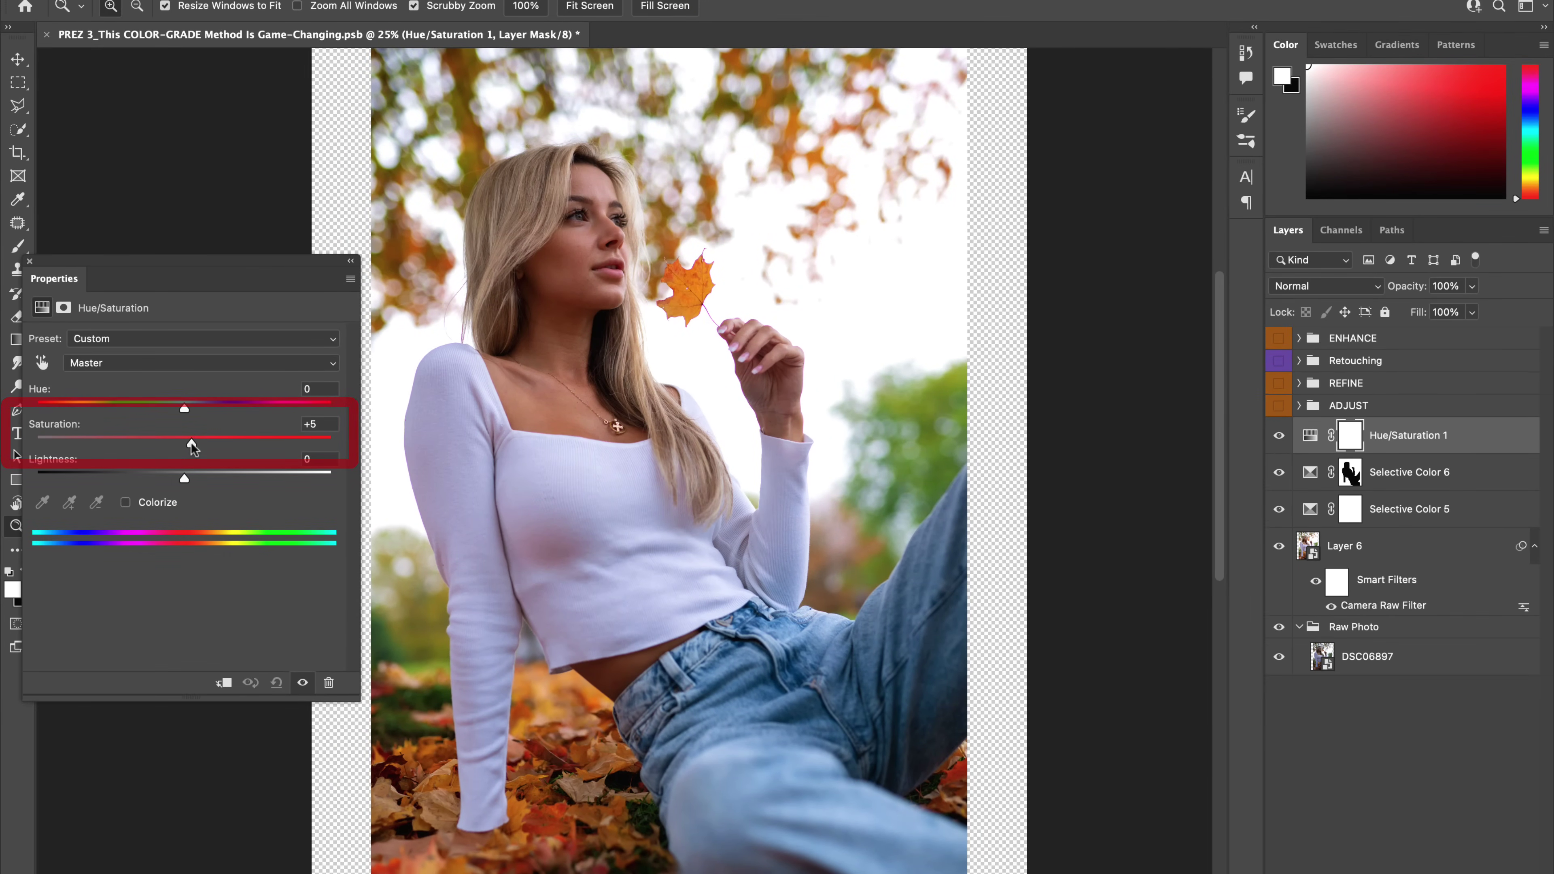
{"action": "left_click_drag", "start_coordinate": [192, 446], "coordinate": [193, 448]}
Step: Paint black on the mask around the leaves with a 3% hardness brush, comparing the ENHANCE group
{"action": "key", "text": "b"}
{"action": "left_click", "coordinate": [122, 11]}
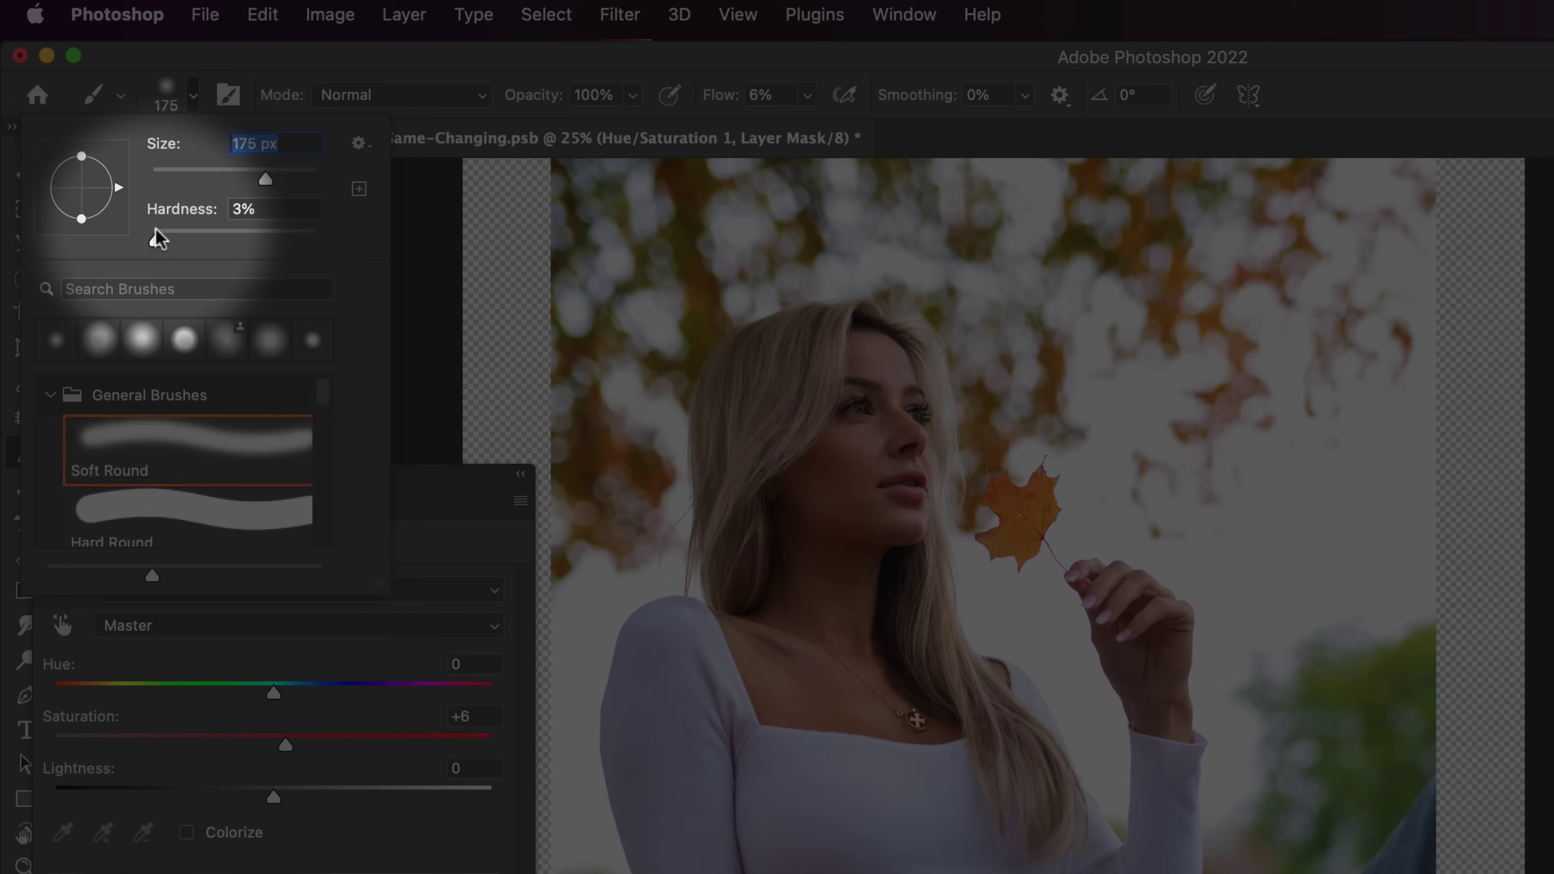
{"action": "left_click", "coordinate": [15, 624]}
{"action": "left_click", "coordinate": [999, 535]}
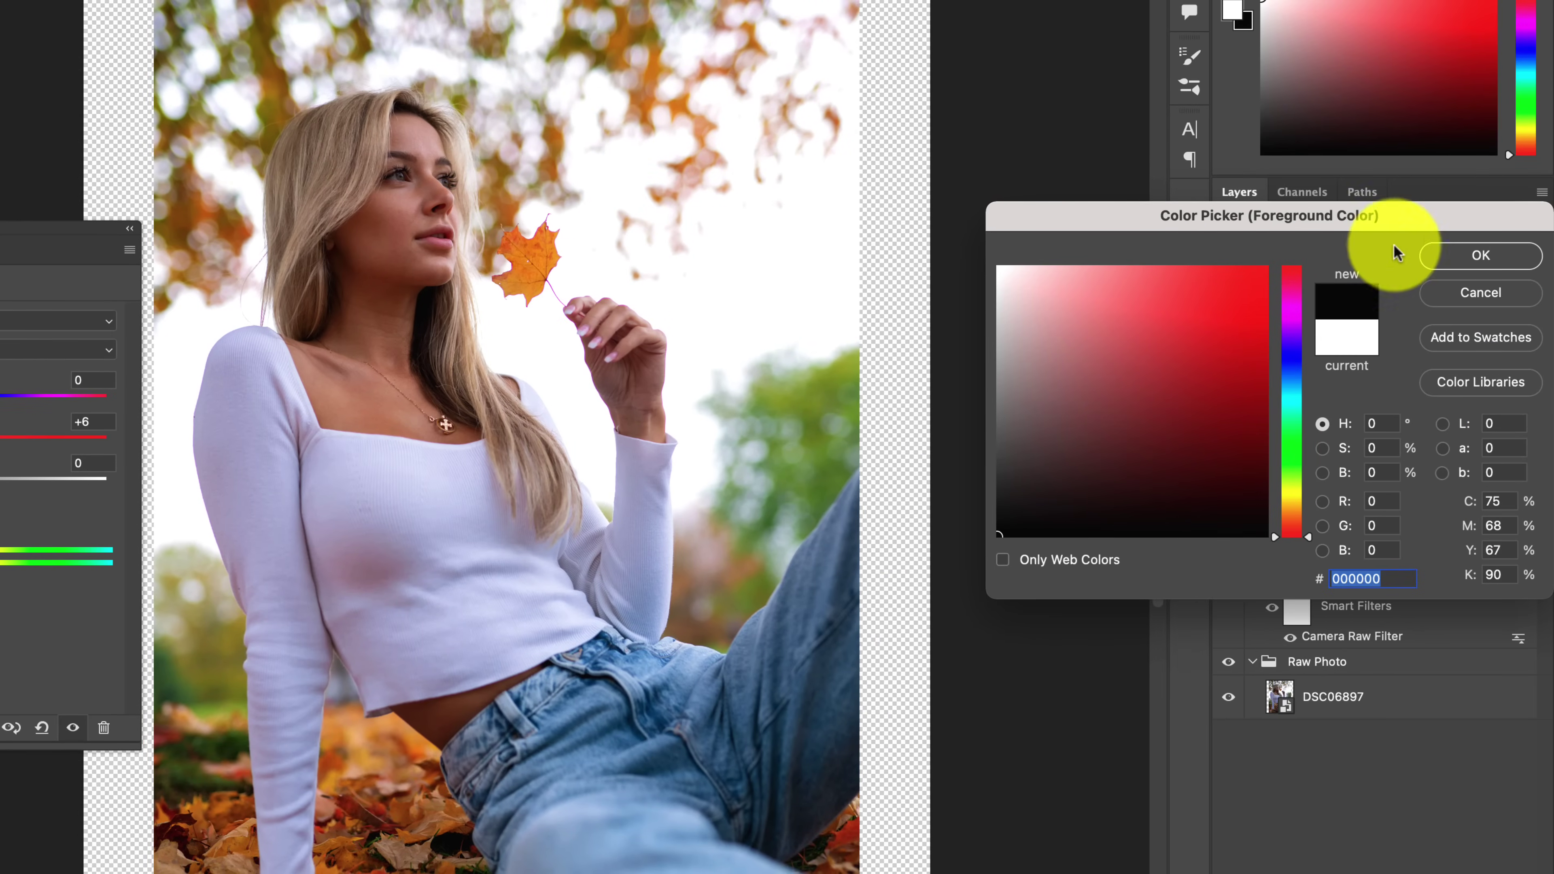
{"action": "left_click", "coordinate": [1410, 250]}
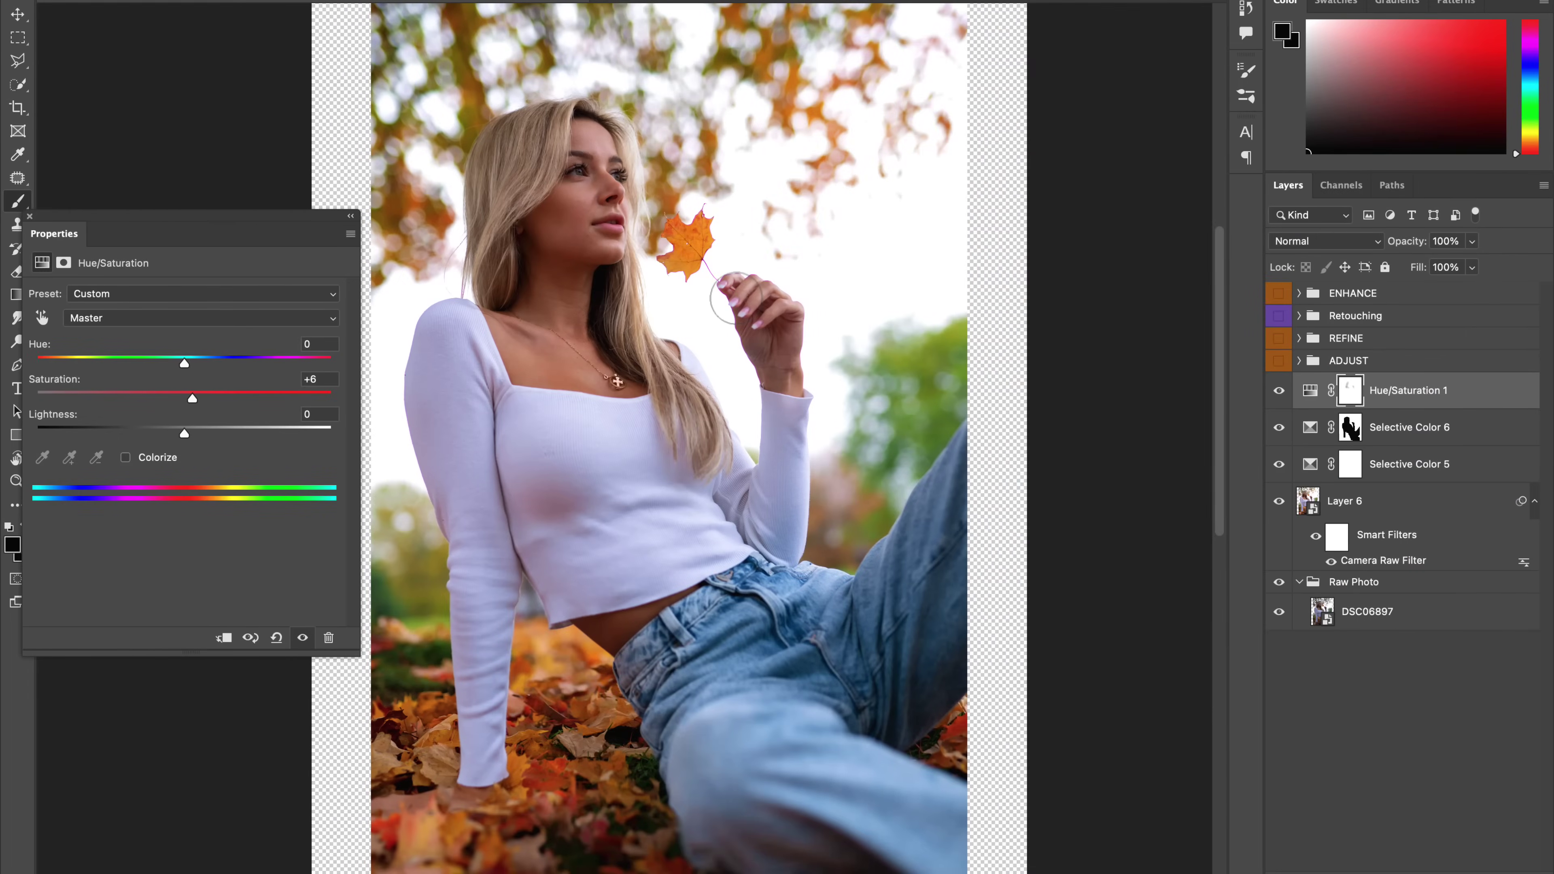
{"action": "key", "text": "v"}
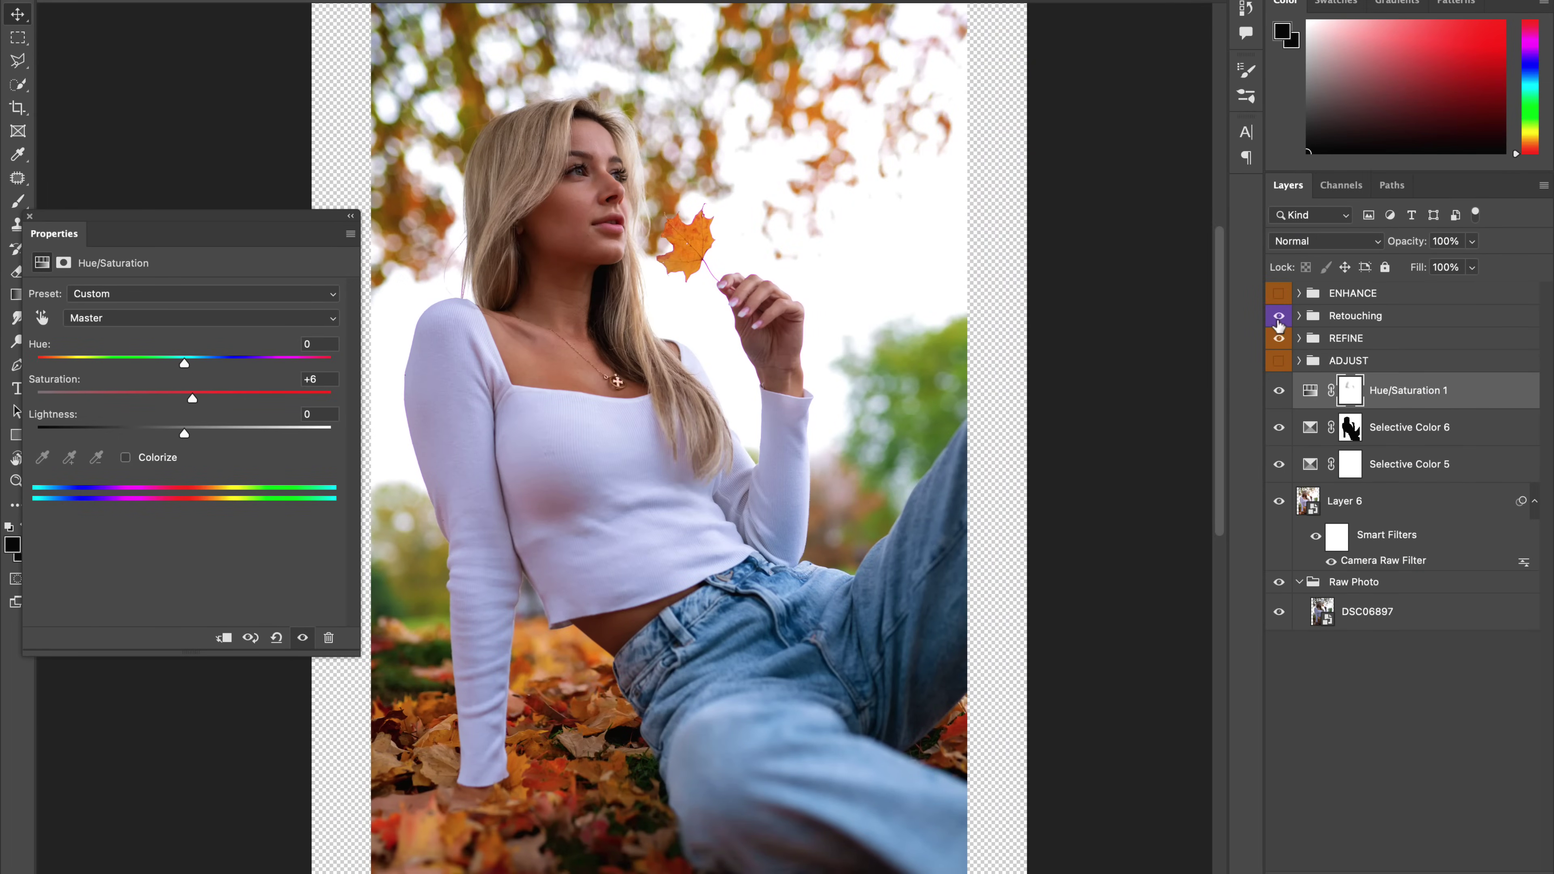
{"action": "left_click", "coordinate": [1279, 294]}
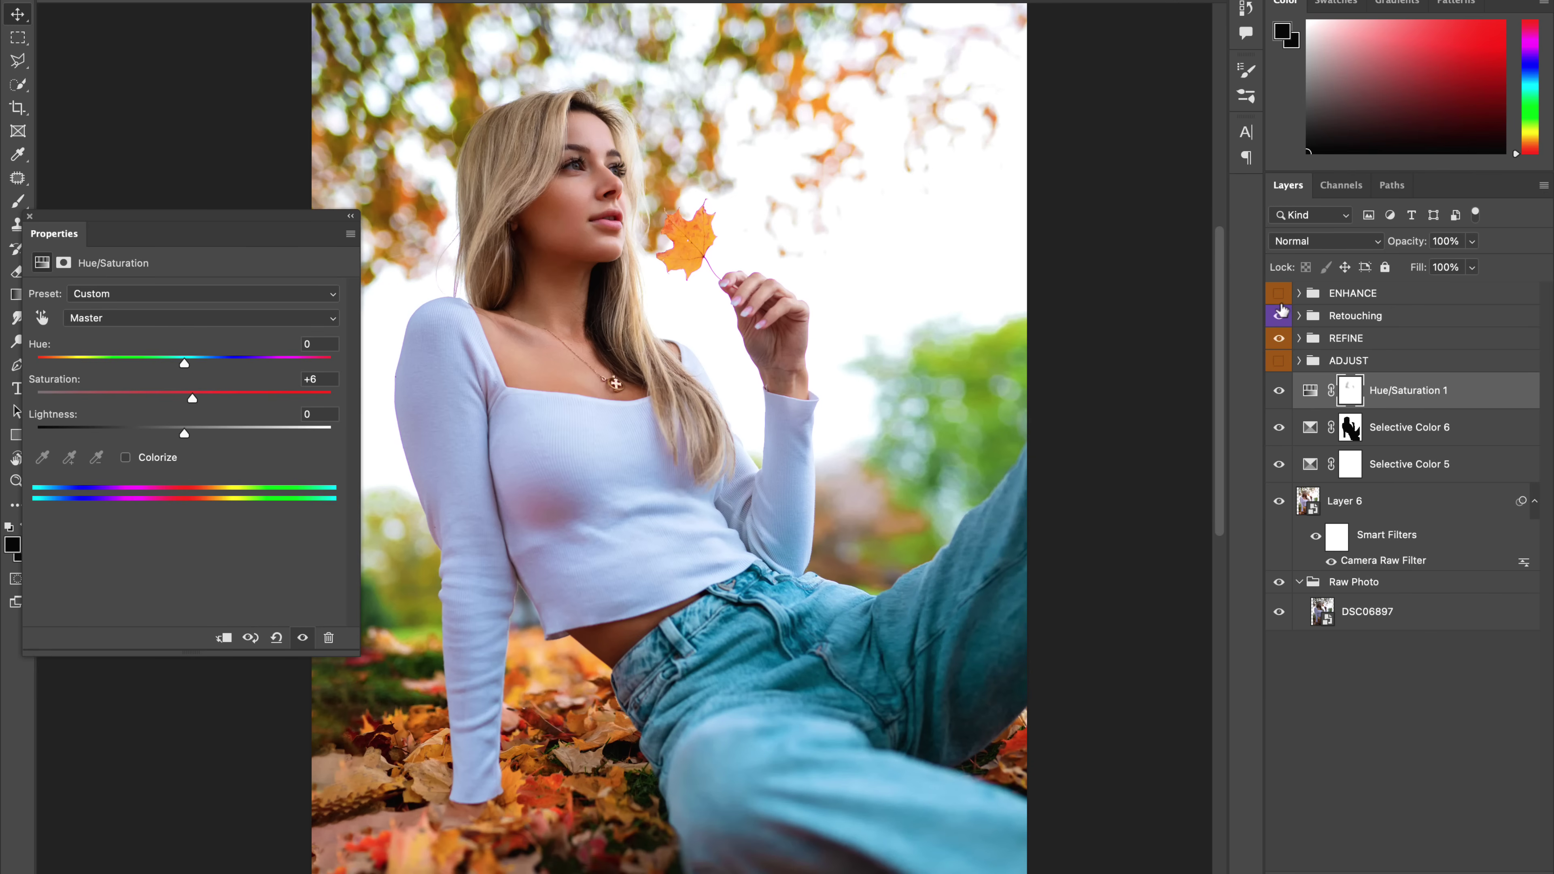
{"action": "left_click", "coordinate": [1280, 337]}
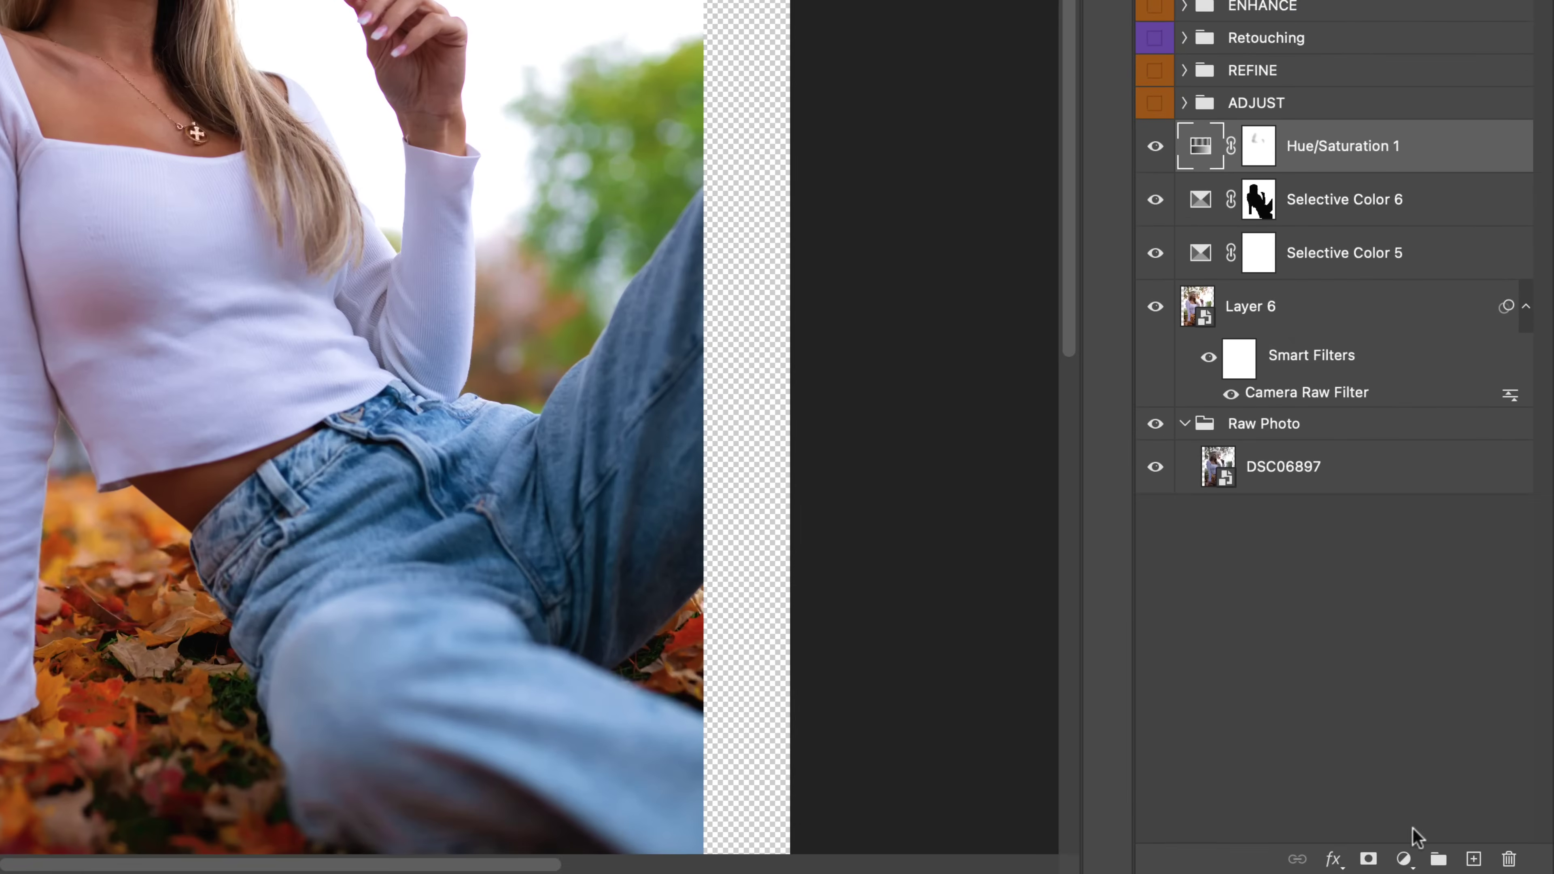
Step: Add a Curves layer, duplicate it twice, and rename the top copy 'Global Tones'
{"action": "left_click", "coordinate": [1449, 873]}
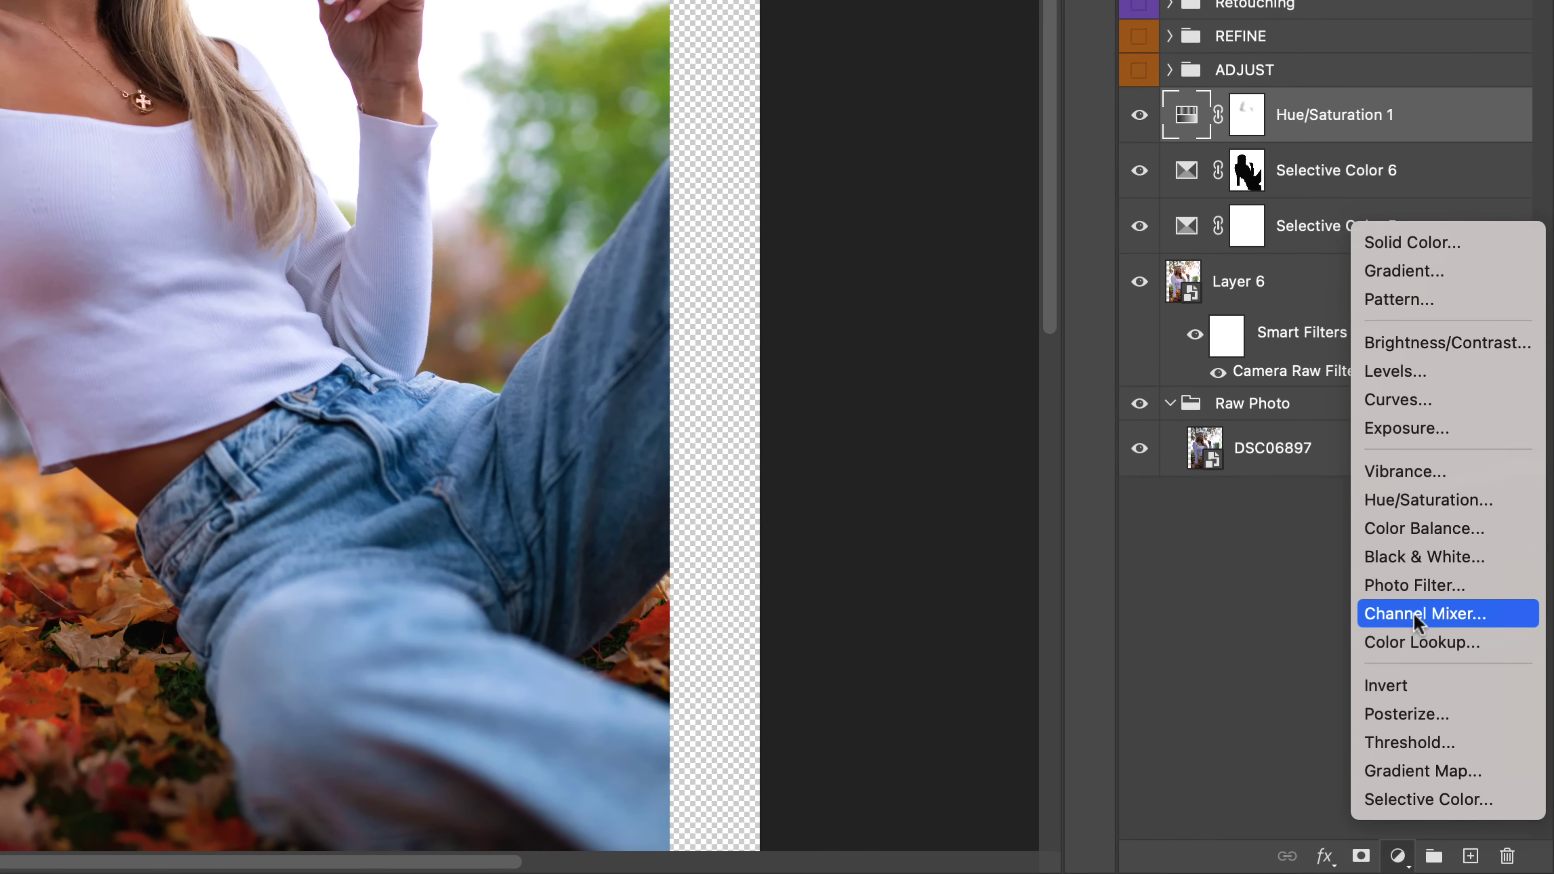
{"action": "left_click", "coordinate": [1405, 407]}
{"action": "key", "text": "super+j"}
{"action": "key", "text": "super+j"}
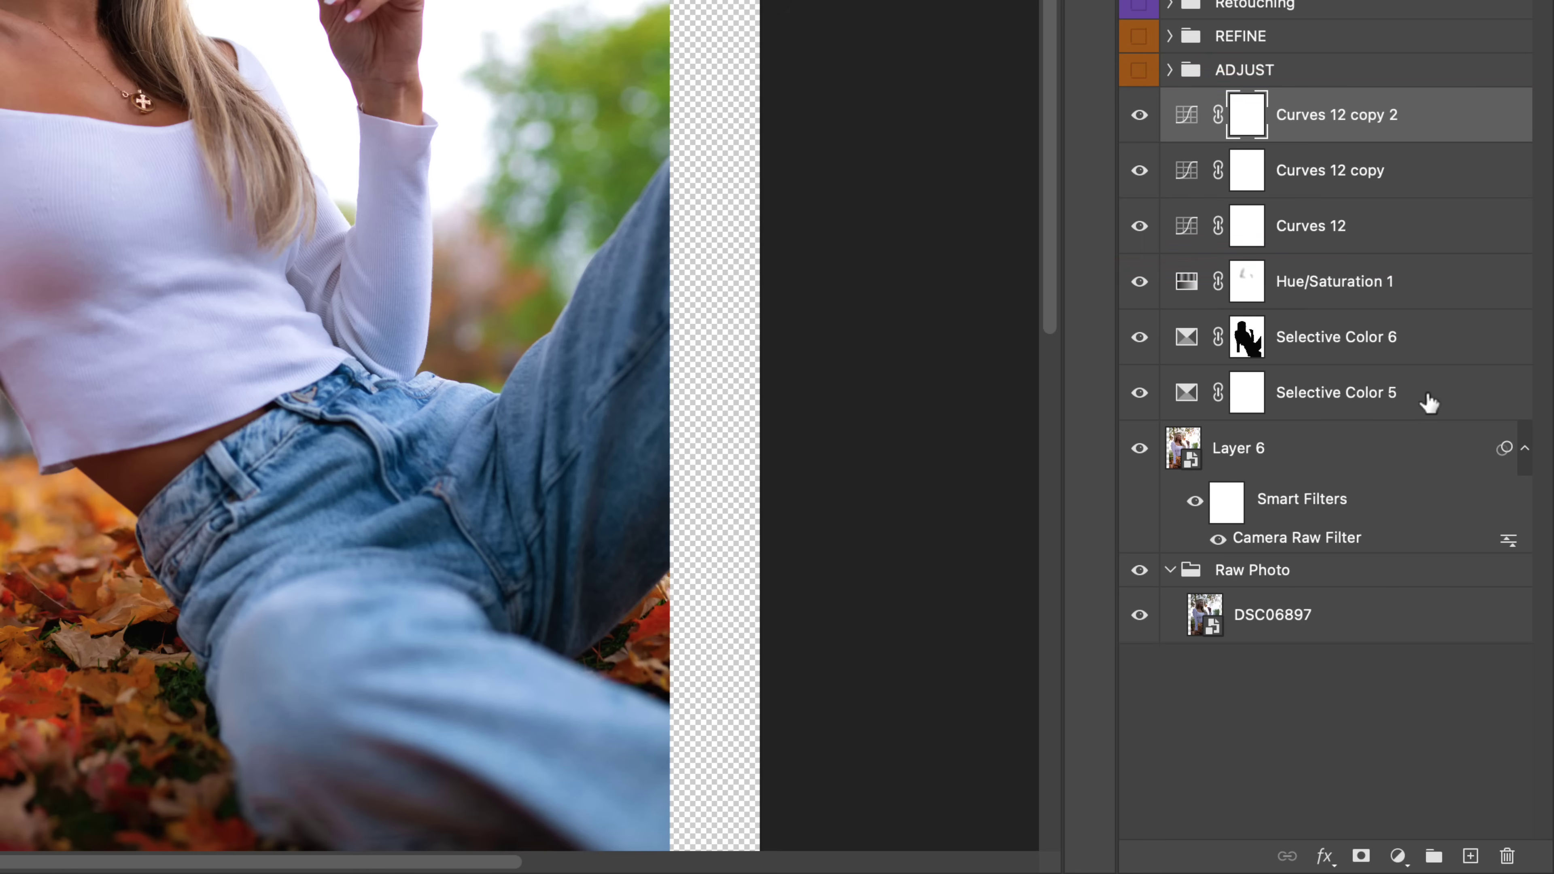
{"action": "double_click", "coordinate": [1308, 115]}
{"action": "type", "text": "Global"}
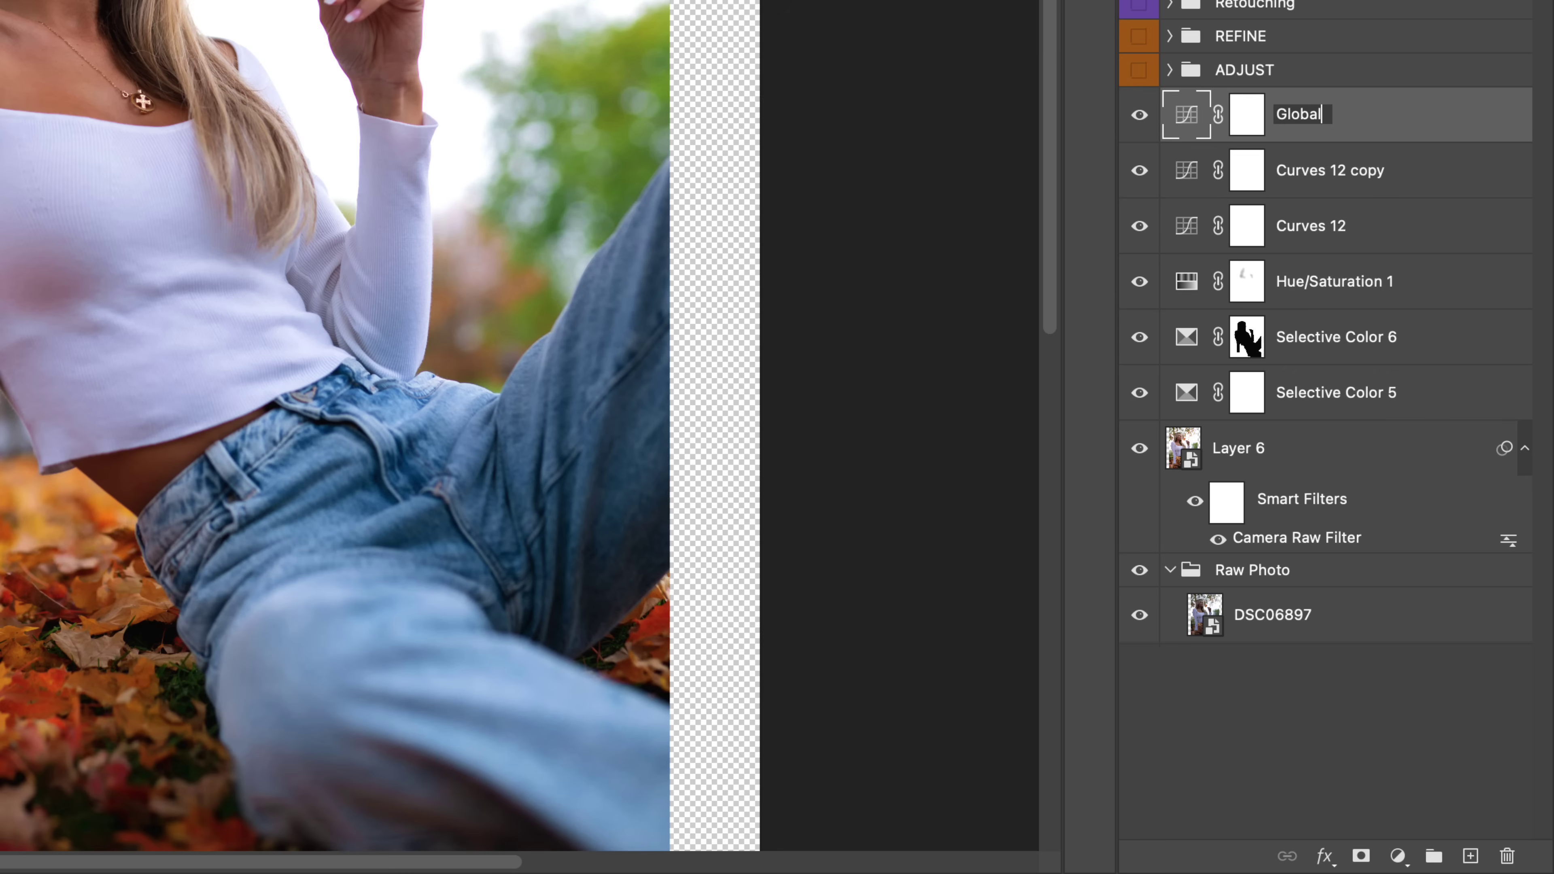
{"action": "type", "text": " Tones"}
{"action": "key", "text": "Return"}
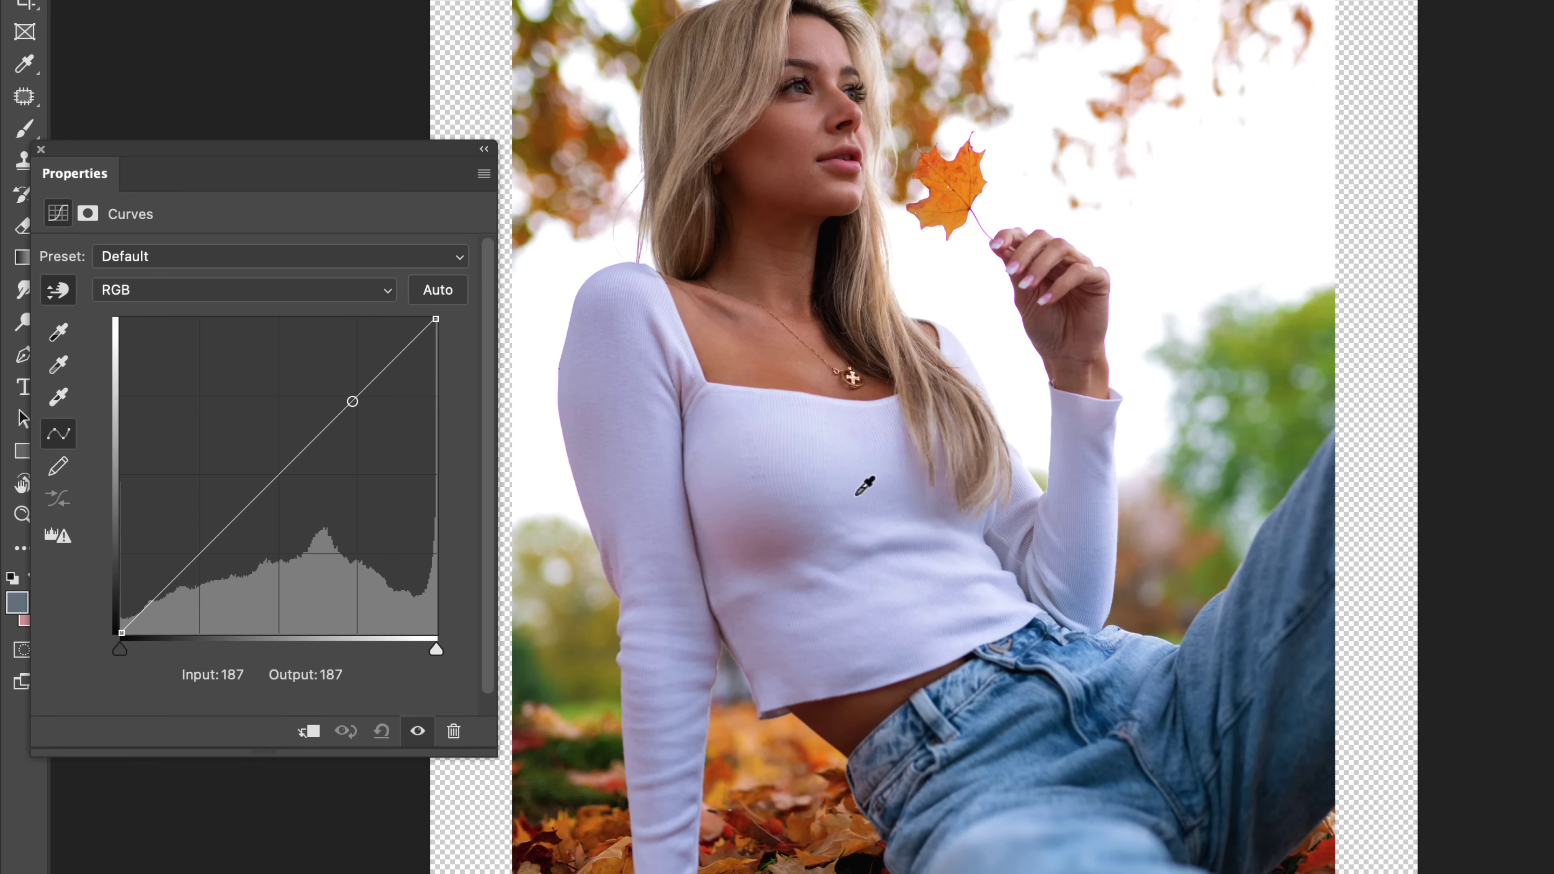
Step: Sample the shirt in Global Tones and lift tone 202 to 211
{"action": "left_click", "coordinate": [843, 471]}
{"action": "key", "text": "Up"}
{"action": "key", "text": "Up"}
{"action": "key", "text": "Up"}
{"action": "key", "text": "Up"}
{"action": "key", "text": "Up"}
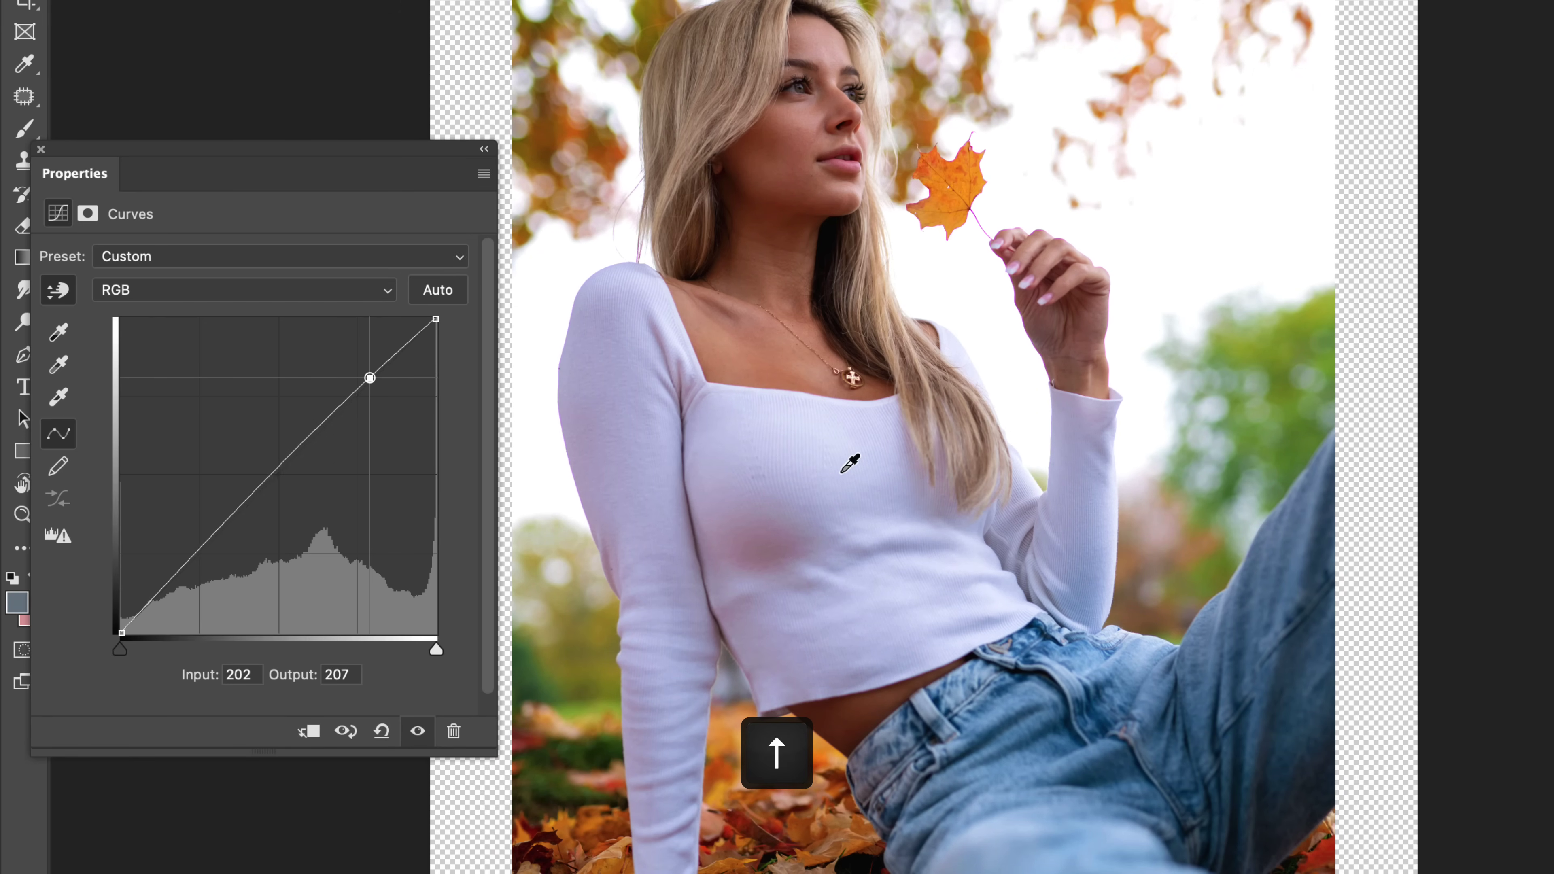
{"action": "key", "text": "Up"}
{"action": "key", "text": "Up"}
{"action": "key", "text": "Up"}
{"action": "key", "text": "Up"}
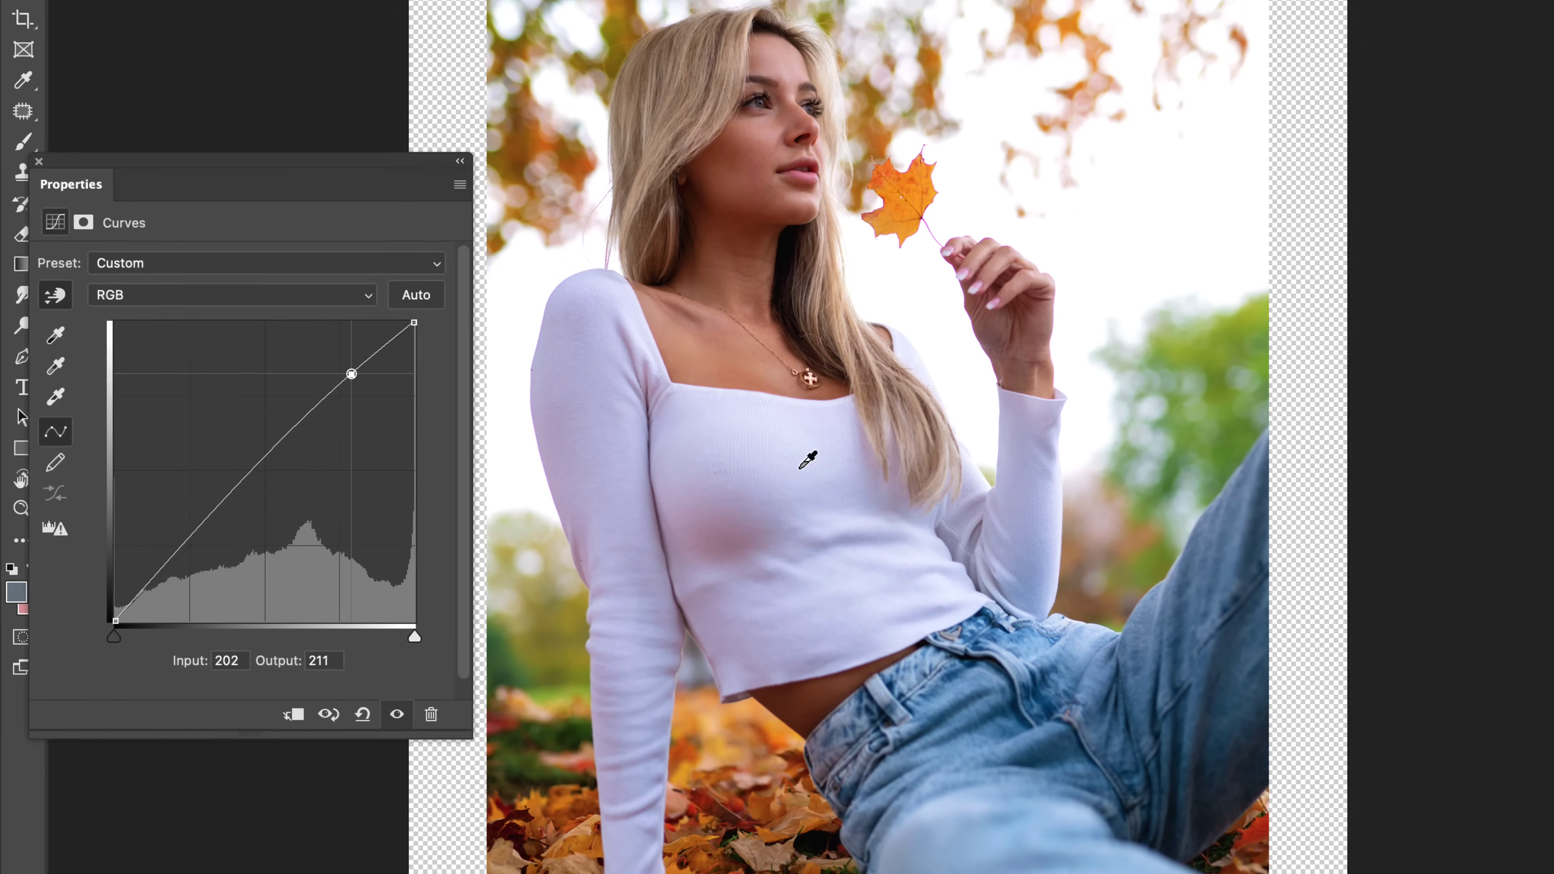
Step: On Curves 12 copy, sample the face to set a midtone point at input 130, output 122, then compare
{"action": "left_click", "coordinate": [1309, 431]}
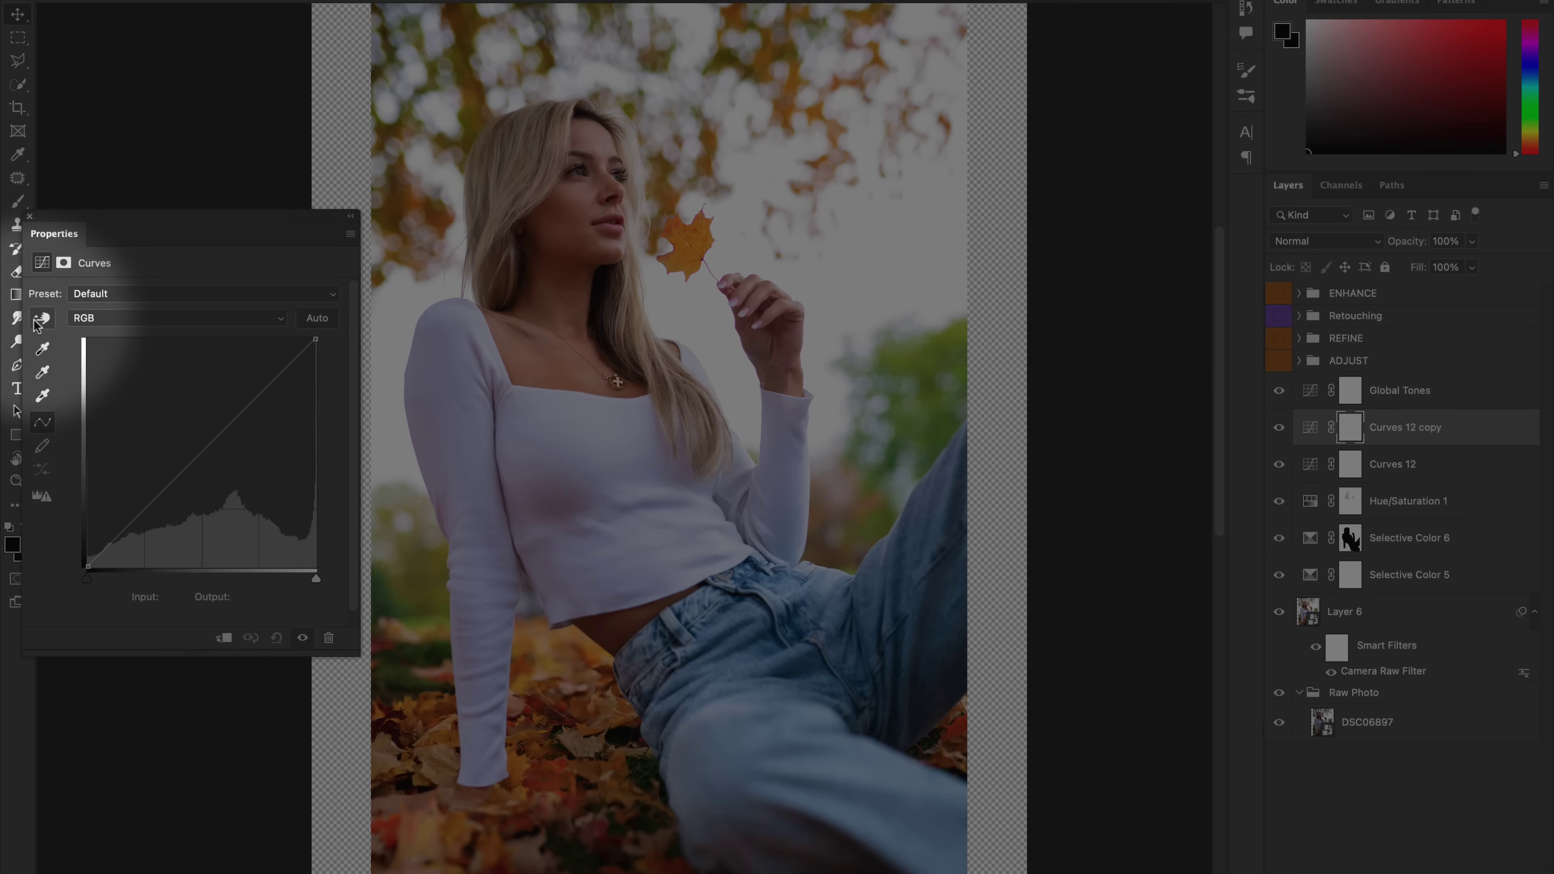
{"action": "left_click", "coordinate": [40, 318]}
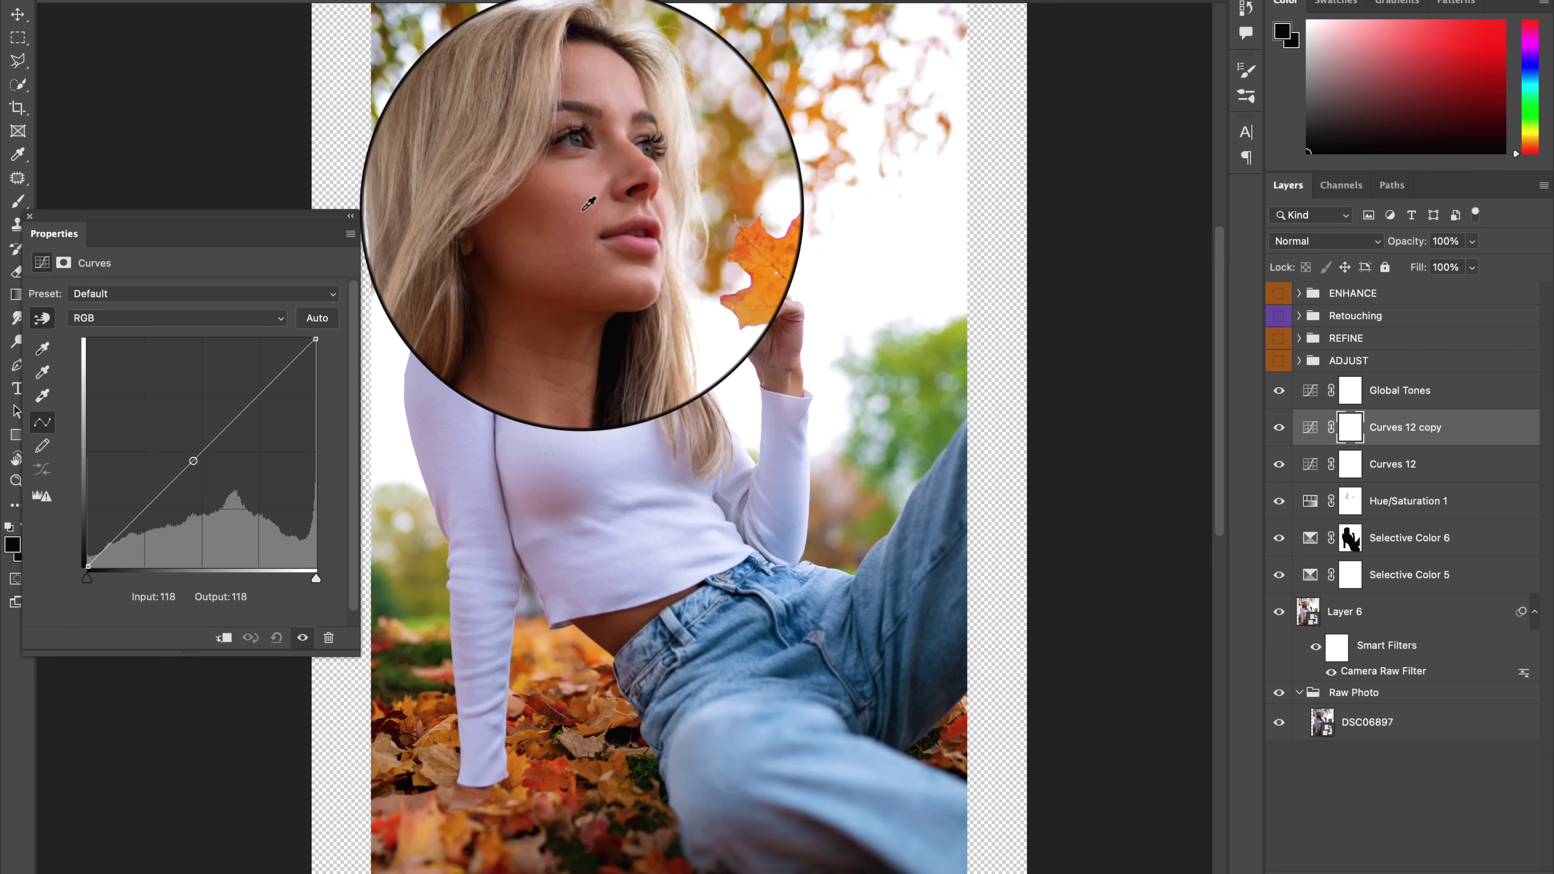
{"action": "left_click", "coordinate": [590, 204]}
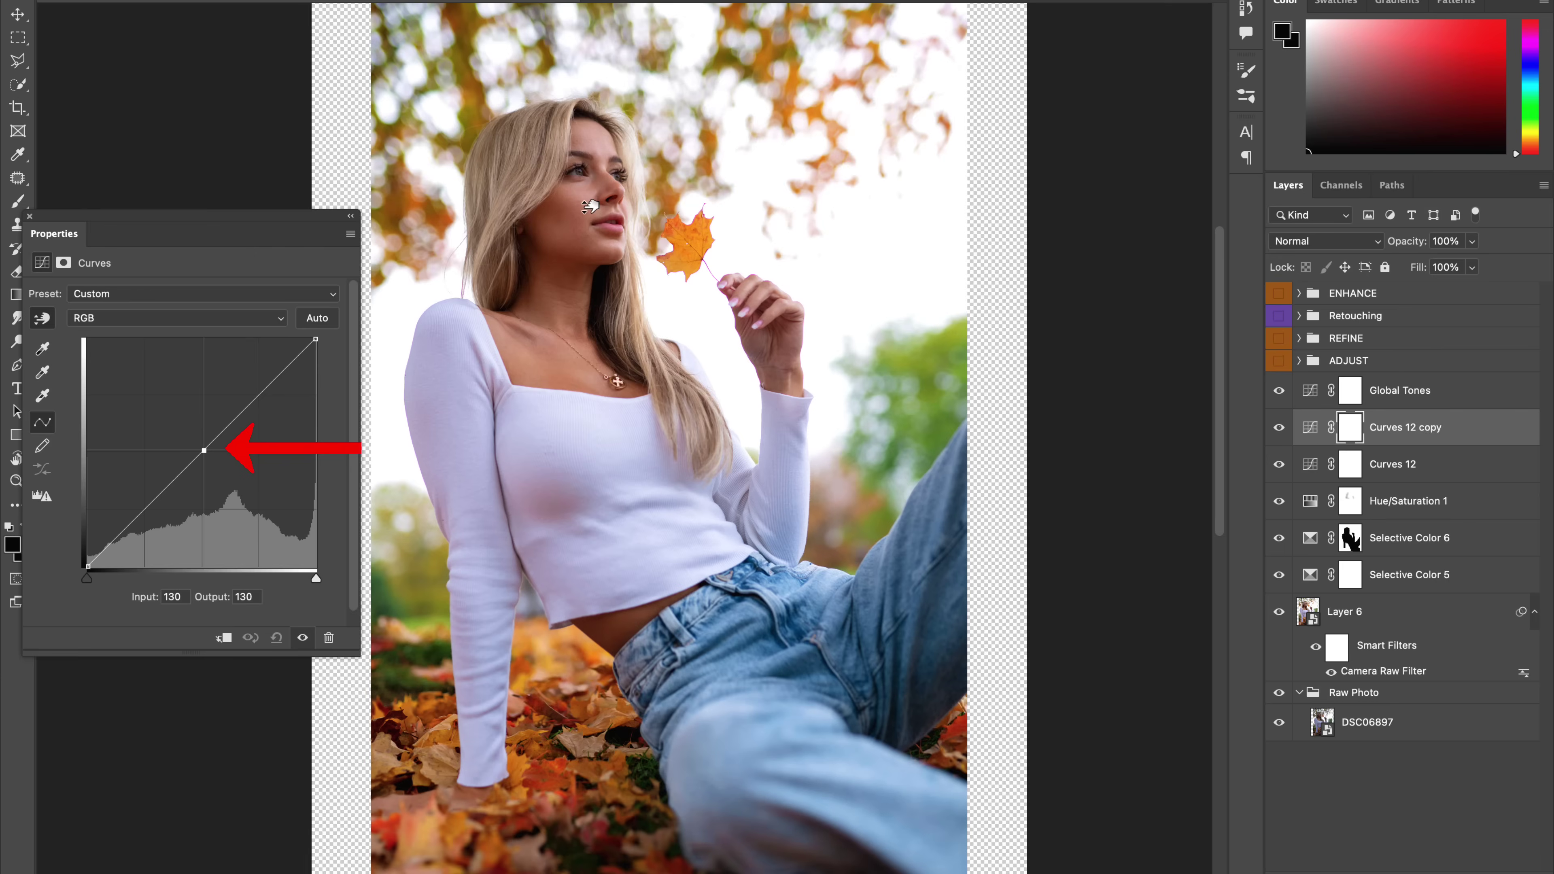
{"action": "left_click_drag", "start_coordinate": [590, 206], "coordinate": [590, 209]}
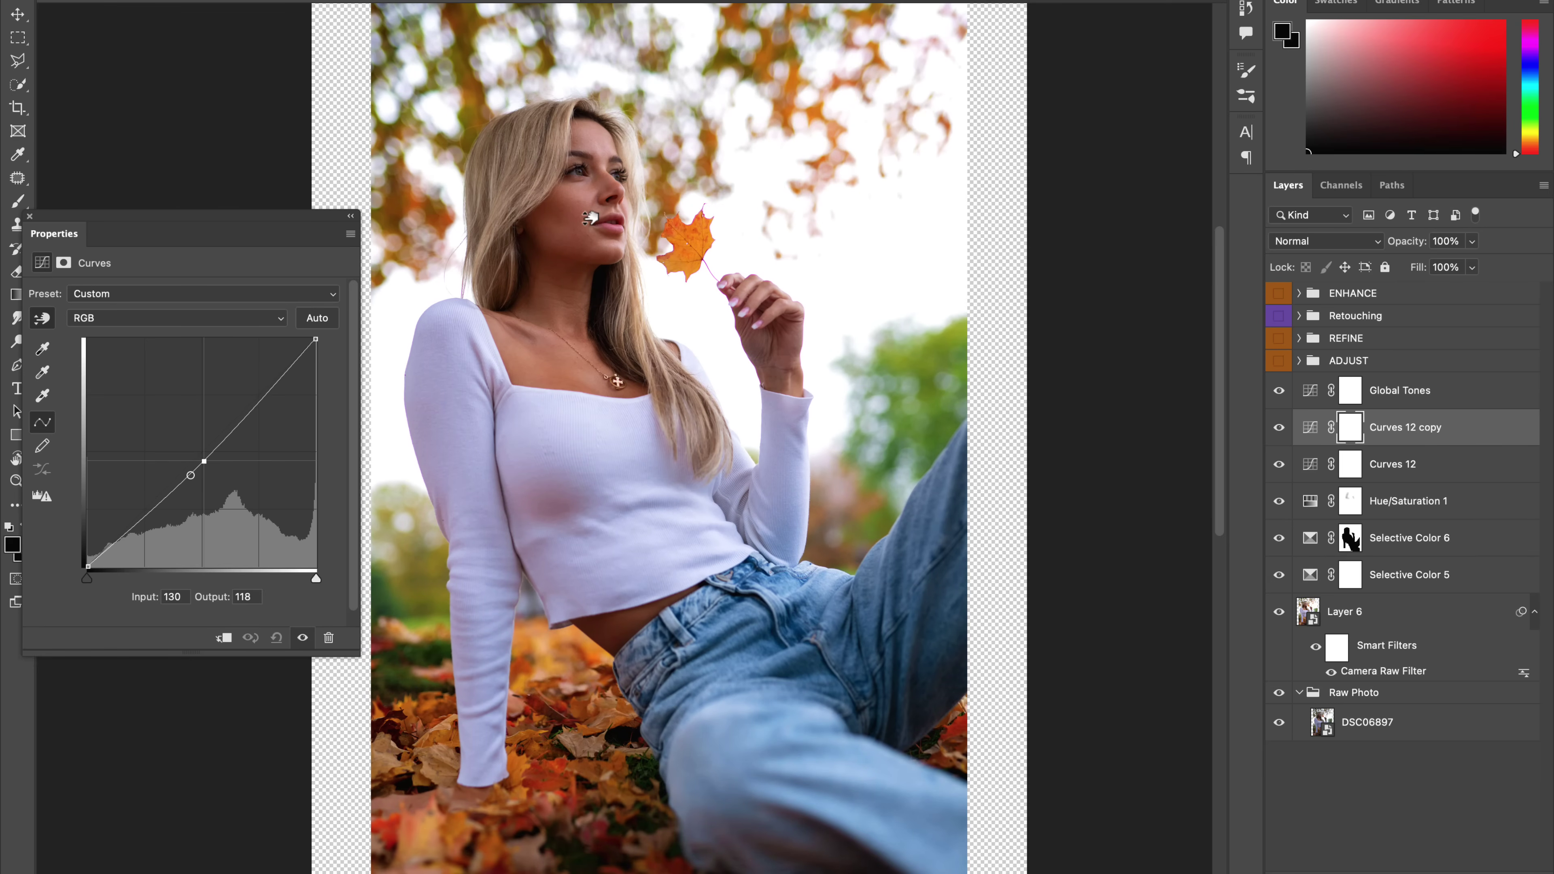
{"action": "mouse_move", "coordinate": [591, 215]}
{"action": "left_mouse_down"}
{"action": "mouse_move", "coordinate": [614, 178]}
{"action": "mouse_move", "coordinate": [609, 216]}
{"action": "left_mouse_up"}
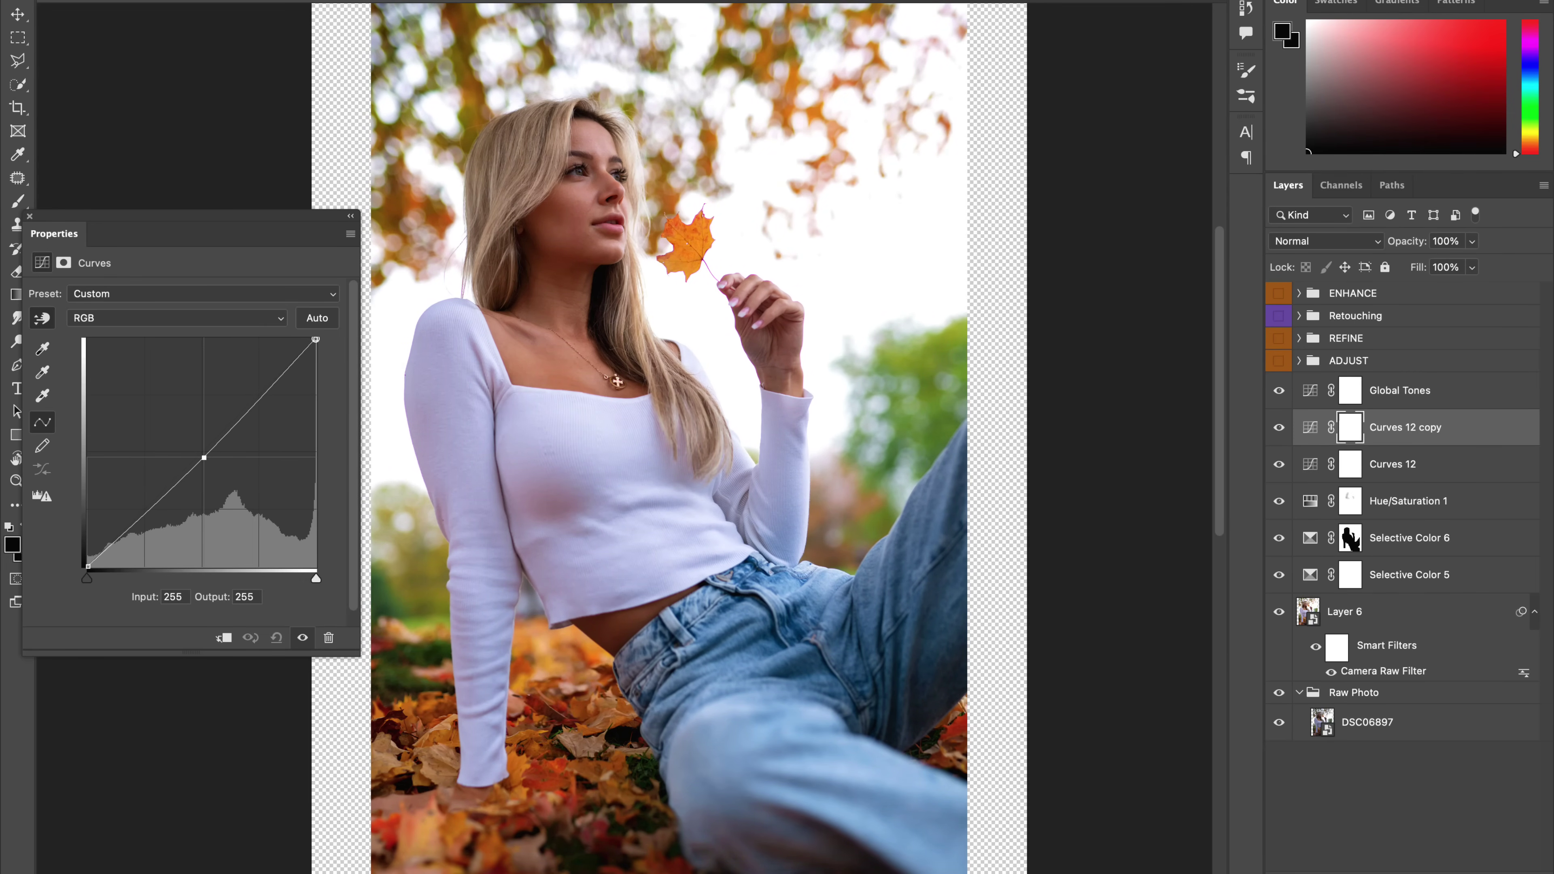
{"action": "left_click", "coordinate": [1279, 428]}
{"action": "left_click", "coordinate": [1279, 428]}
Step: Select Curves 12 and invert its layer mask to black
{"action": "left_click", "coordinate": [1279, 428]}
{"action": "left_click", "coordinate": [1279, 427]}
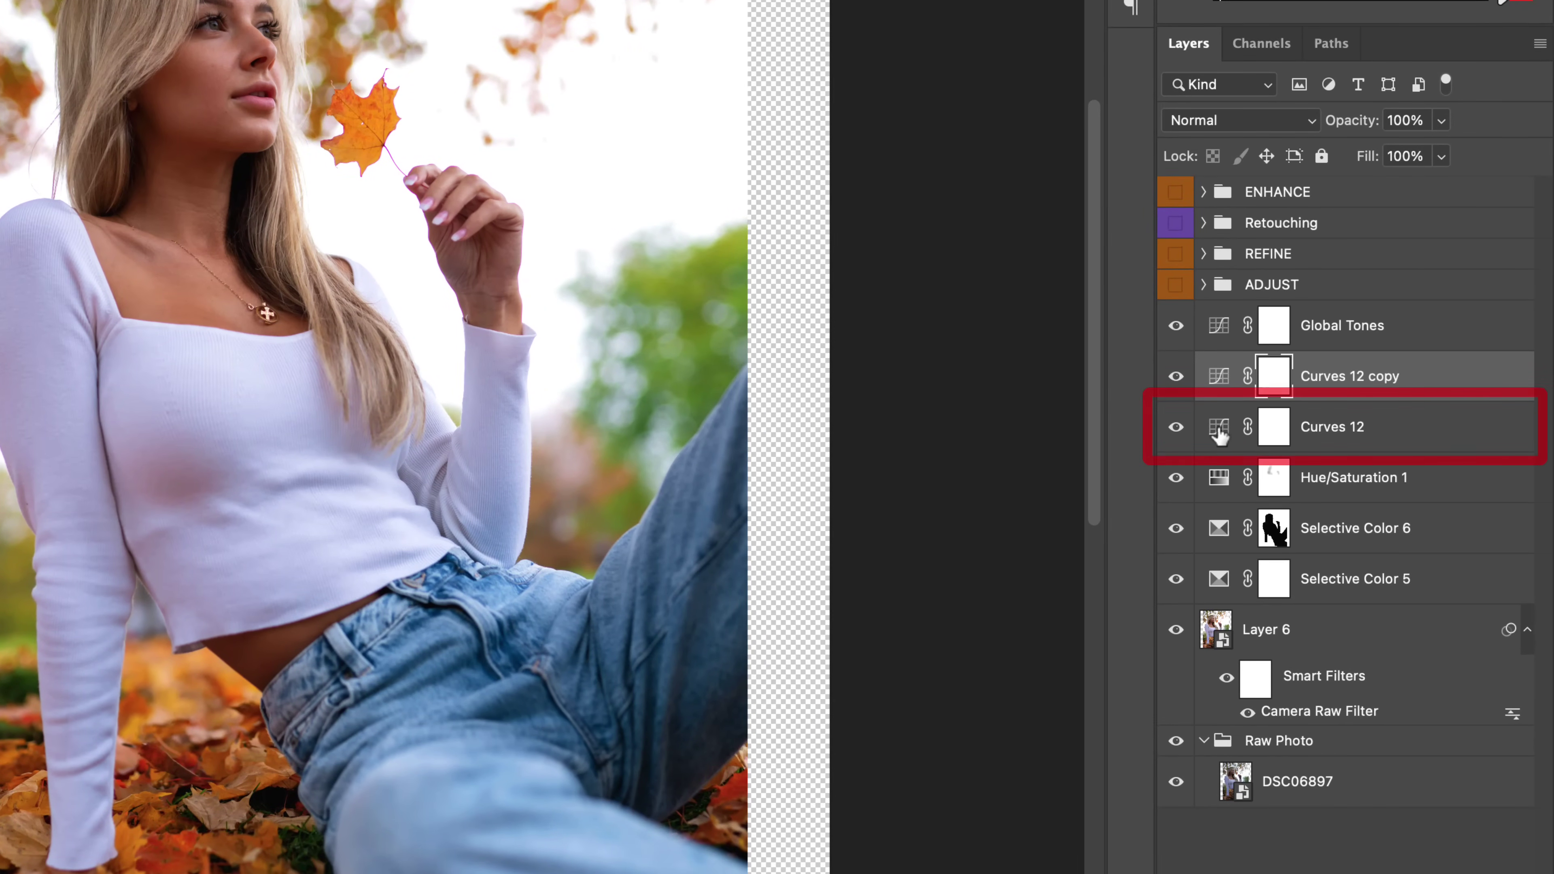
{"action": "left_click", "coordinate": [1215, 432]}
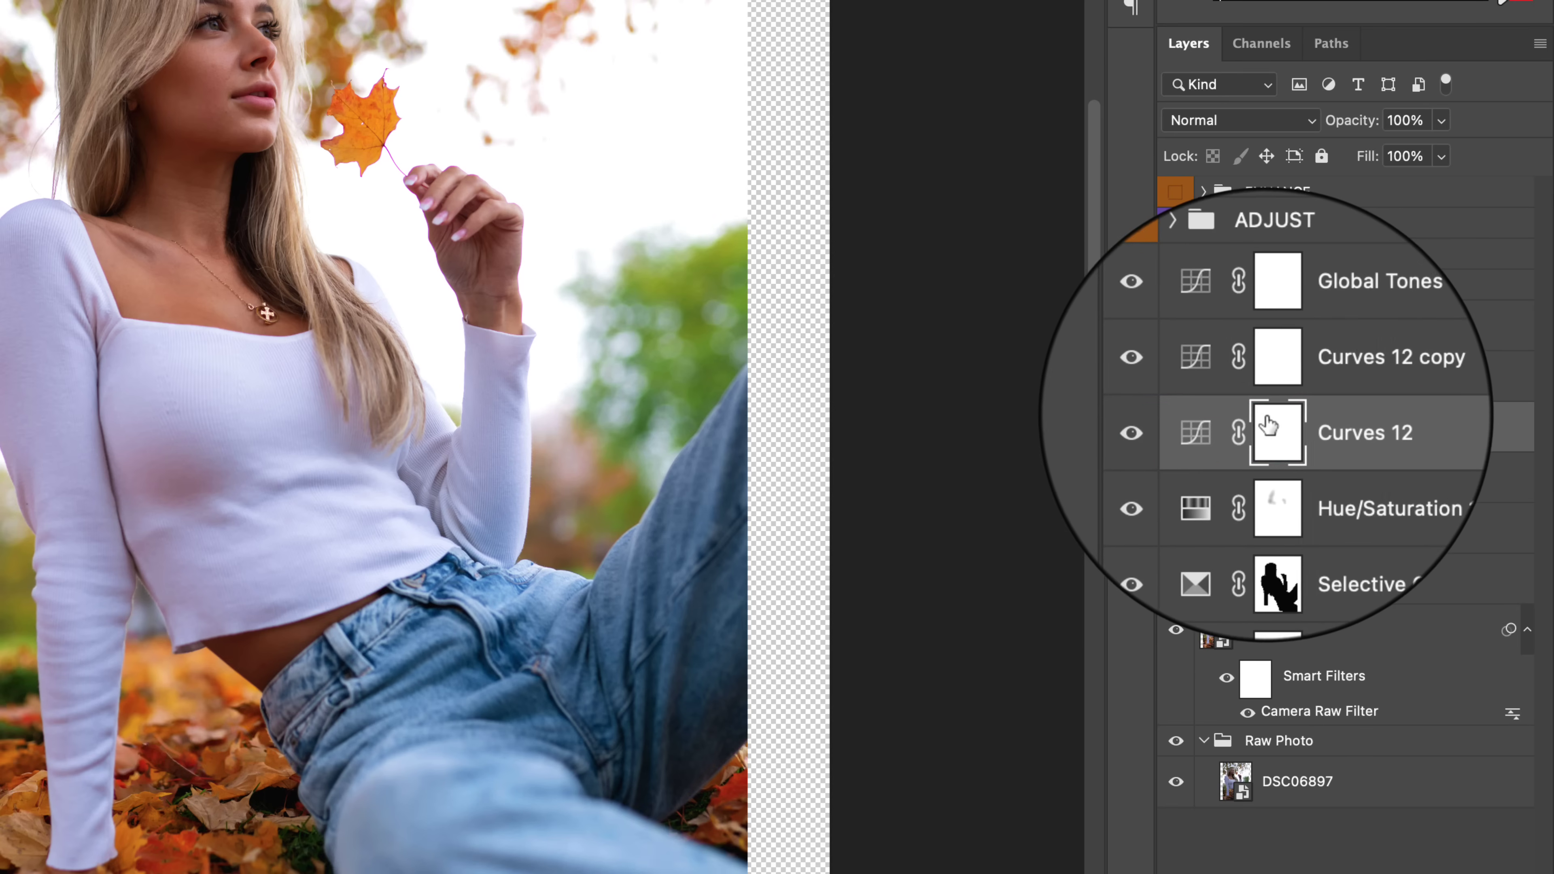
{"action": "key", "text": "ctrl+i"}
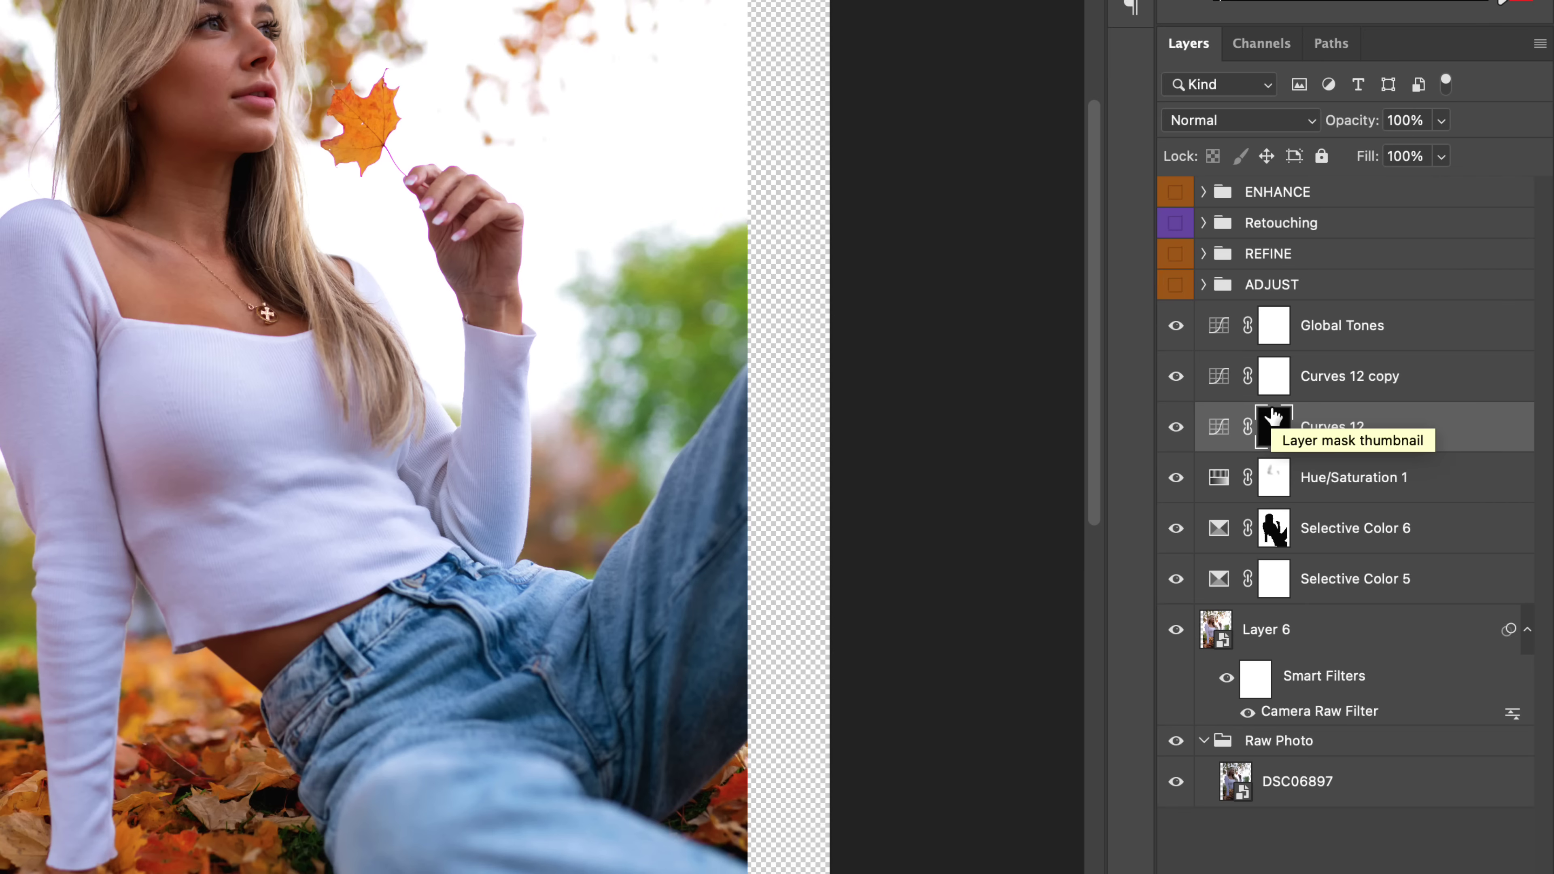
Step: Add midtone and highlight points to the Curves 12 curve and lift the highlights
{"action": "left_click", "coordinate": [1213, 428]}
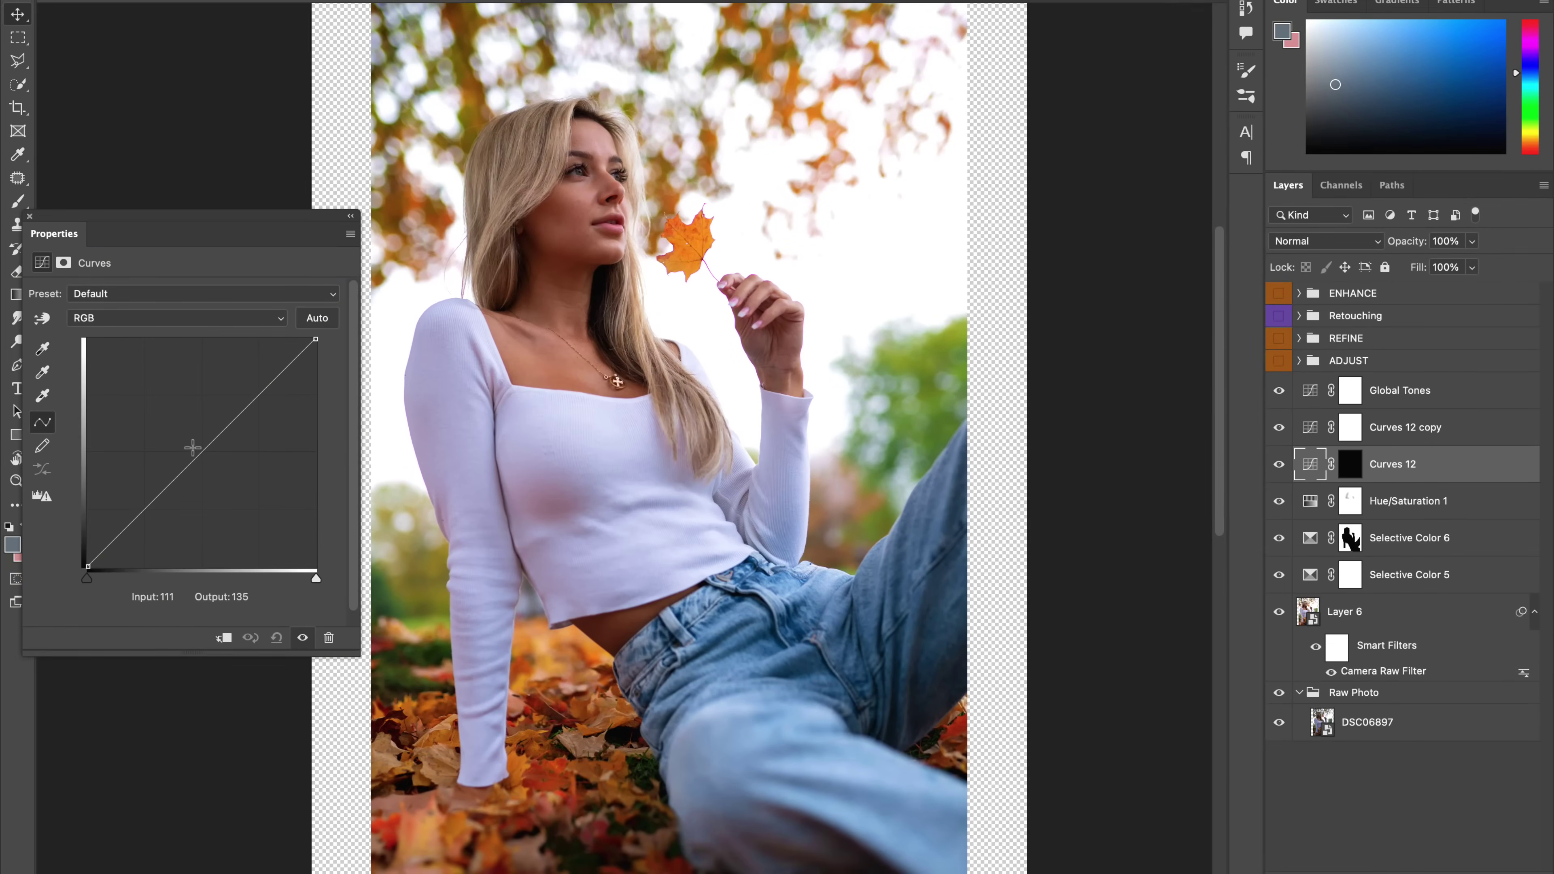
{"action": "left_click", "coordinate": [66, 441]}
{"action": "left_click", "coordinate": [126, 374]}
{"action": "left_click_drag", "start_coordinate": [256, 390], "coordinate": [255, 381]}
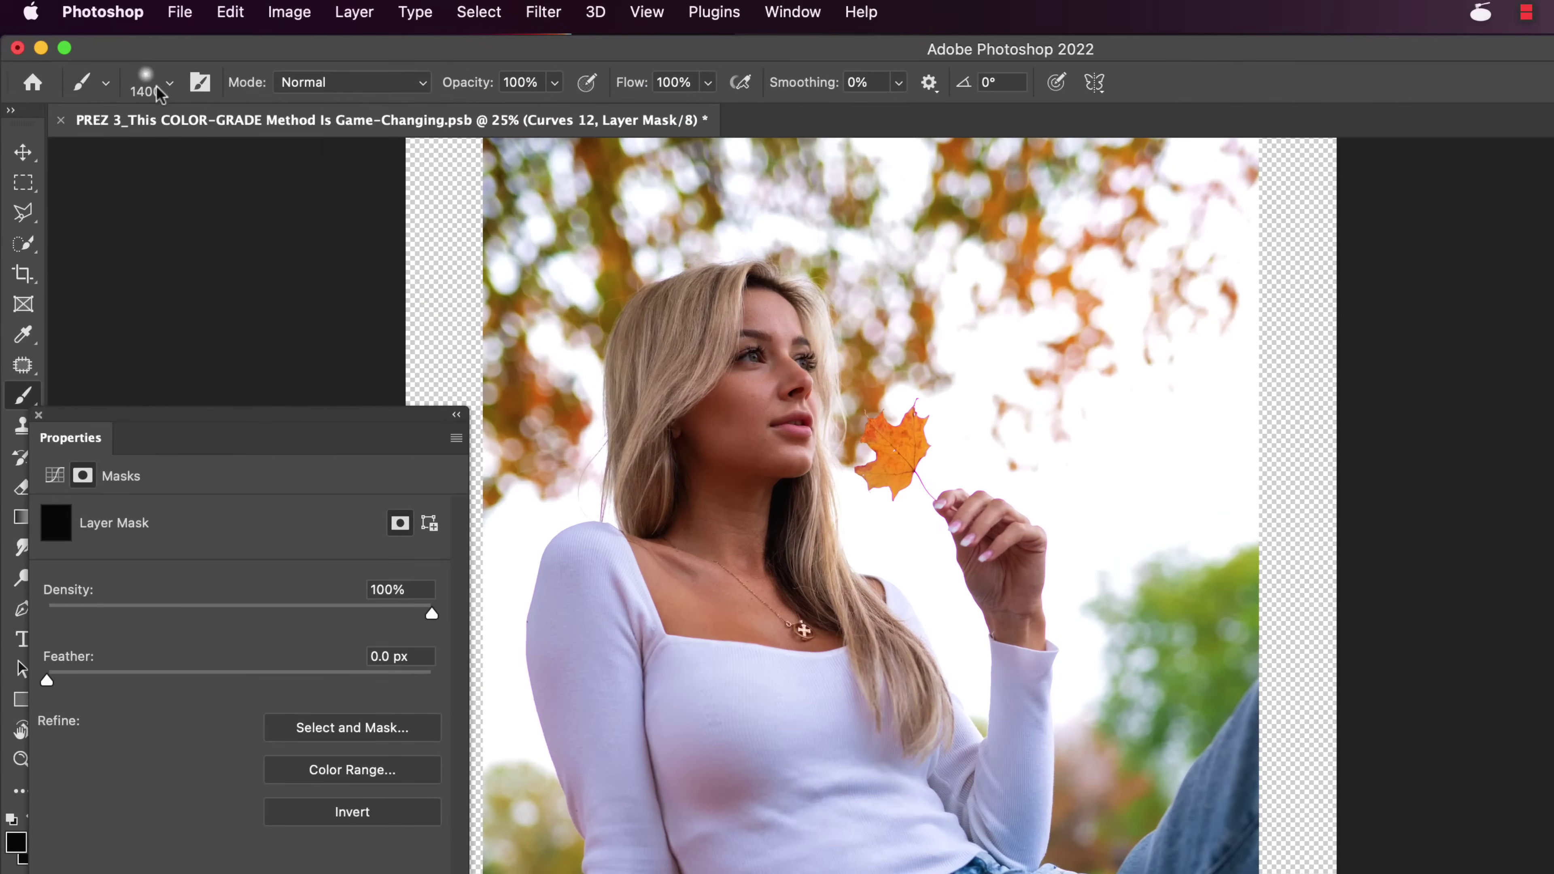
Step: Paint the mask white with a soft brush over the arm, chest and jeans thigh
{"action": "left_click", "coordinate": [158, 92]}
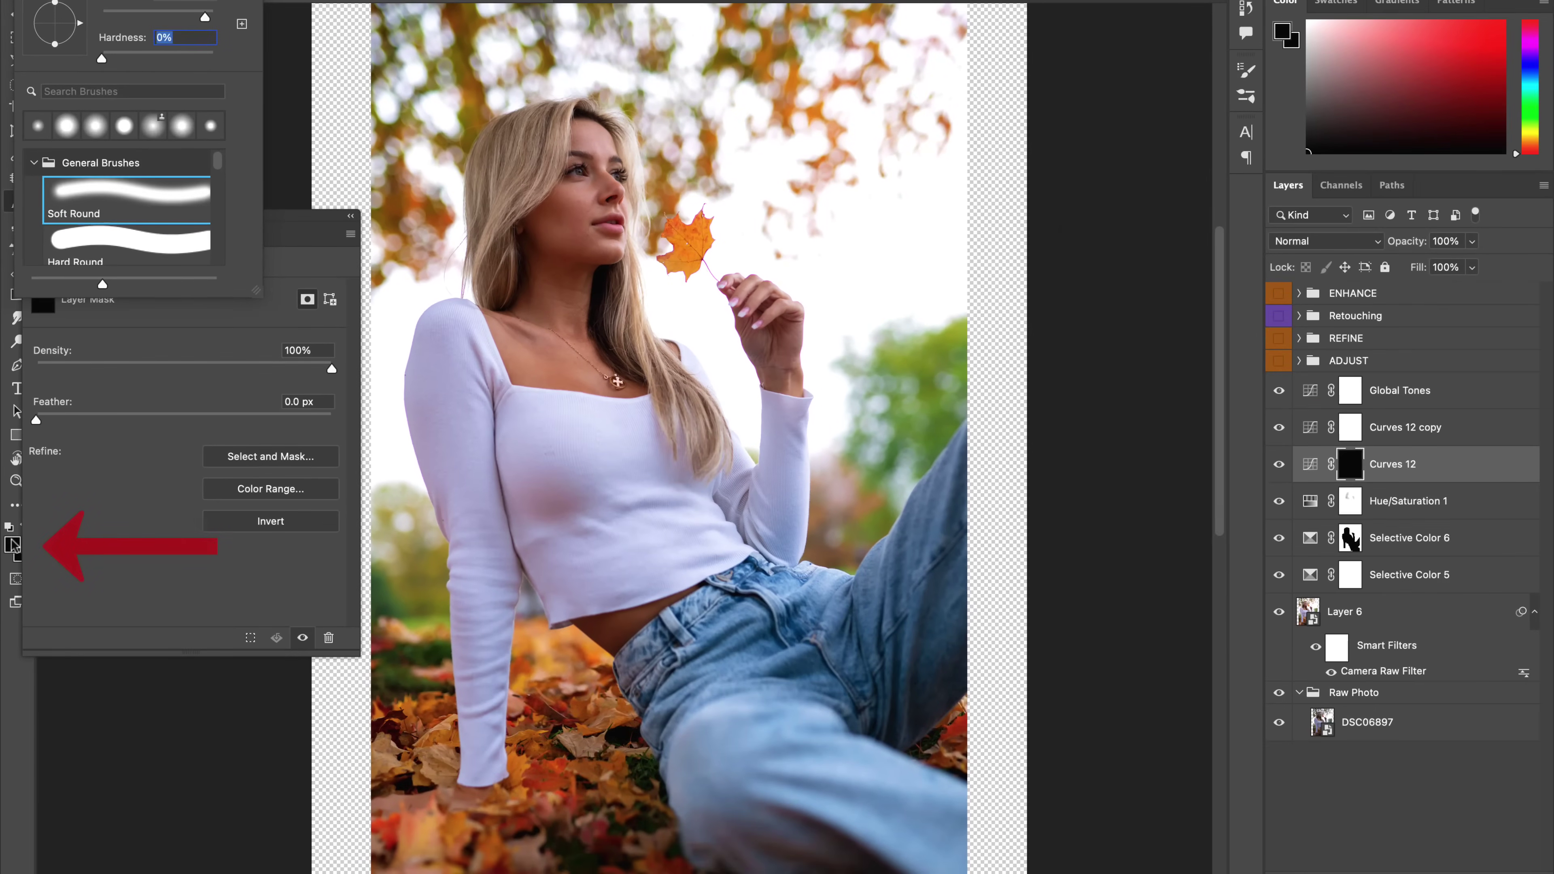
{"action": "left_click", "coordinate": [15, 842]}
{"action": "left_click", "coordinate": [961, 98]}
{"action": "left_click", "coordinate": [1491, 238]}
{"action": "key", "text": "bracketleft"}
{"action": "key", "text": "bracketleft"}
{"action": "key", "text": "bracketleft"}
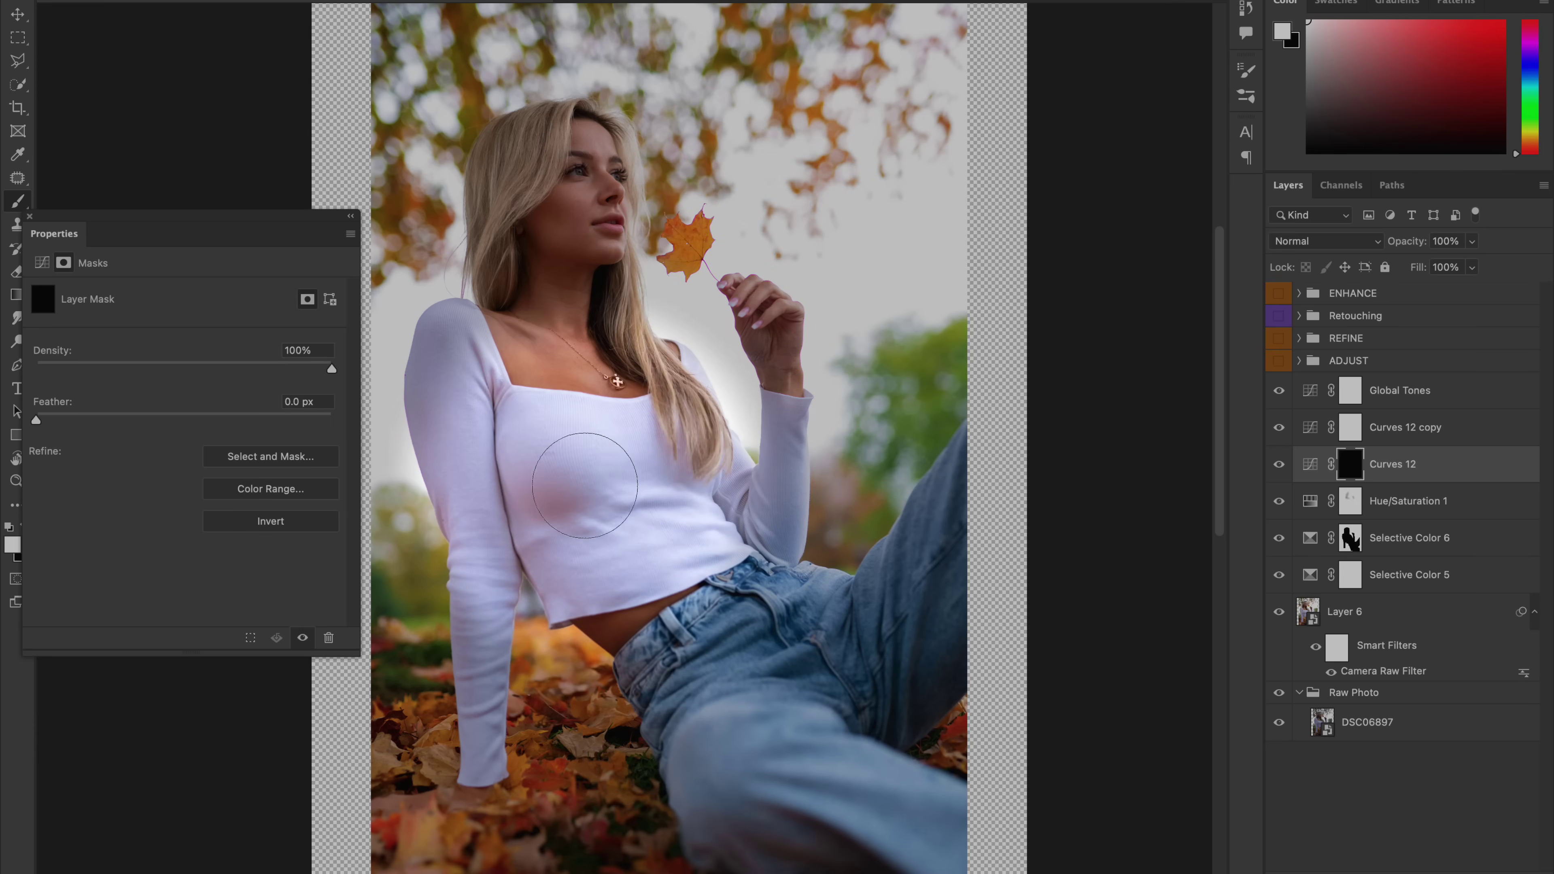
{"action": "mouse_move", "coordinate": [643, 429]}
{"action": "left_mouse_down"}
{"action": "mouse_move", "coordinate": [551, 477]}
{"action": "mouse_move", "coordinate": [440, 417]}
{"action": "mouse_move", "coordinate": [475, 505]}
{"action": "mouse_move", "coordinate": [484, 693]}
{"action": "left_mouse_up"}
{"action": "left_click_drag", "start_coordinate": [780, 671], "coordinate": [740, 746]}
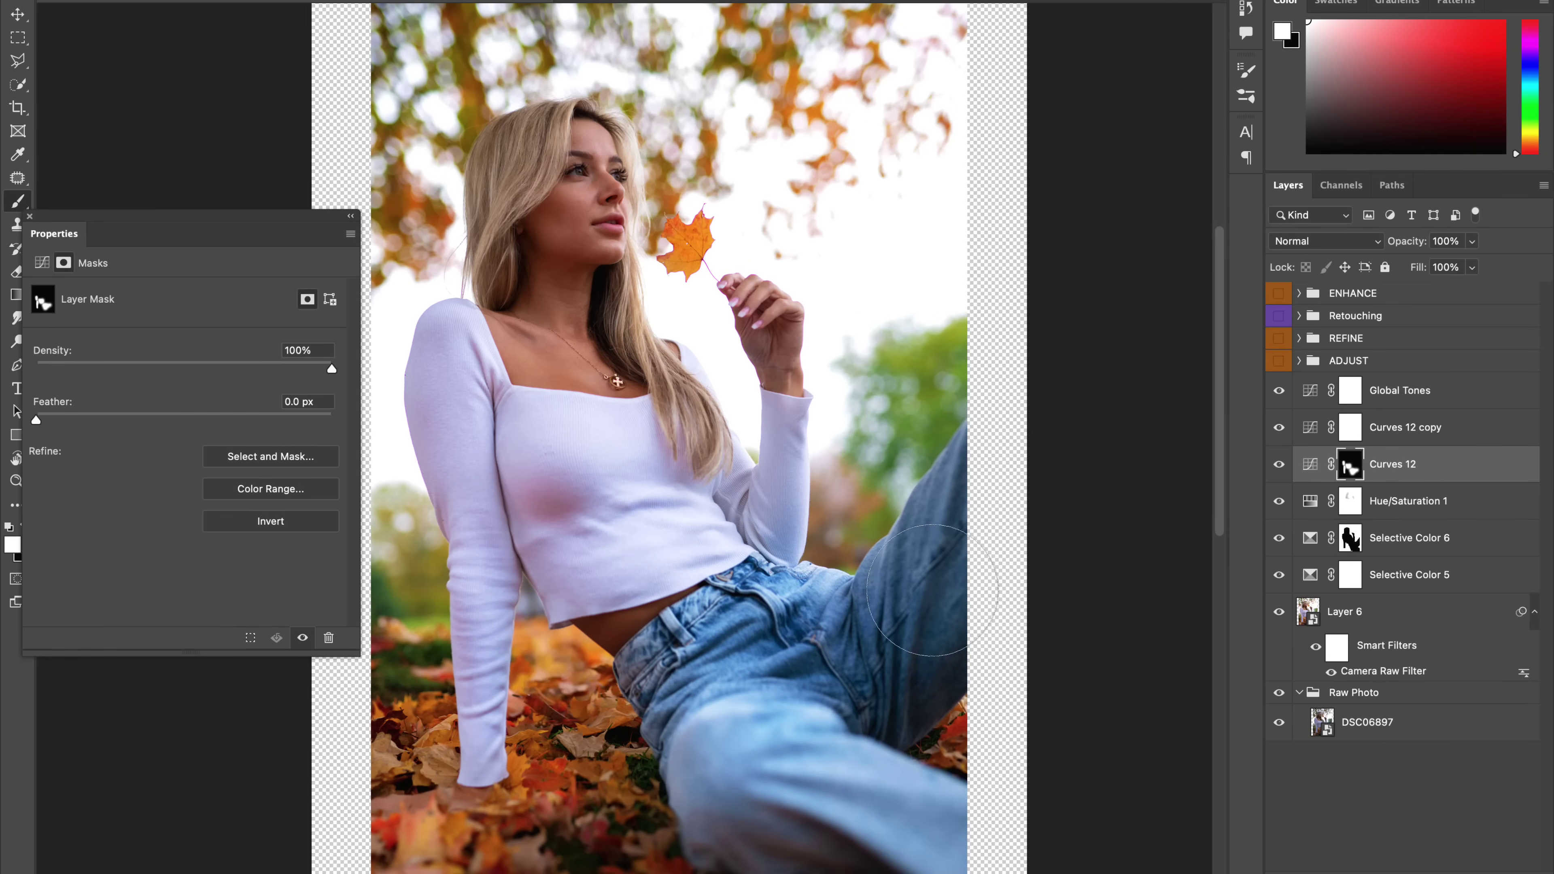
Step: Raise the Curves 12 highlights a bit more and compare the shirt with and without it
{"action": "left_click", "coordinate": [1310, 464]}
{"action": "left_click_drag", "start_coordinate": [257, 398], "coordinate": [257, 389]}
{"action": "left_click", "coordinate": [1279, 465]}
{"action": "left_click", "coordinate": [1279, 466]}
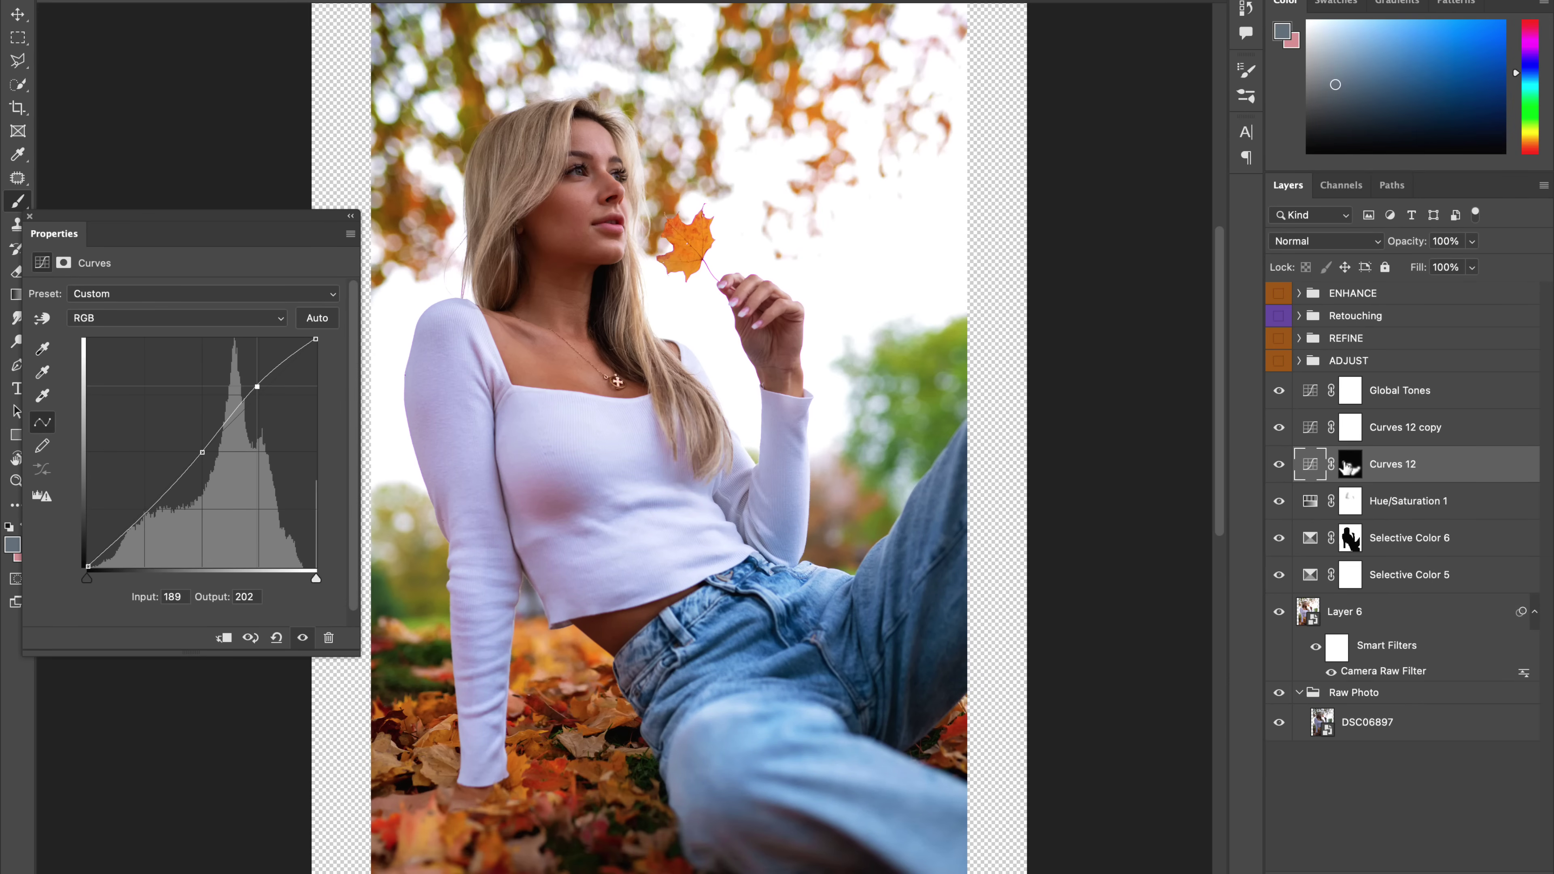
{"action": "left_click", "coordinate": [1351, 465]}
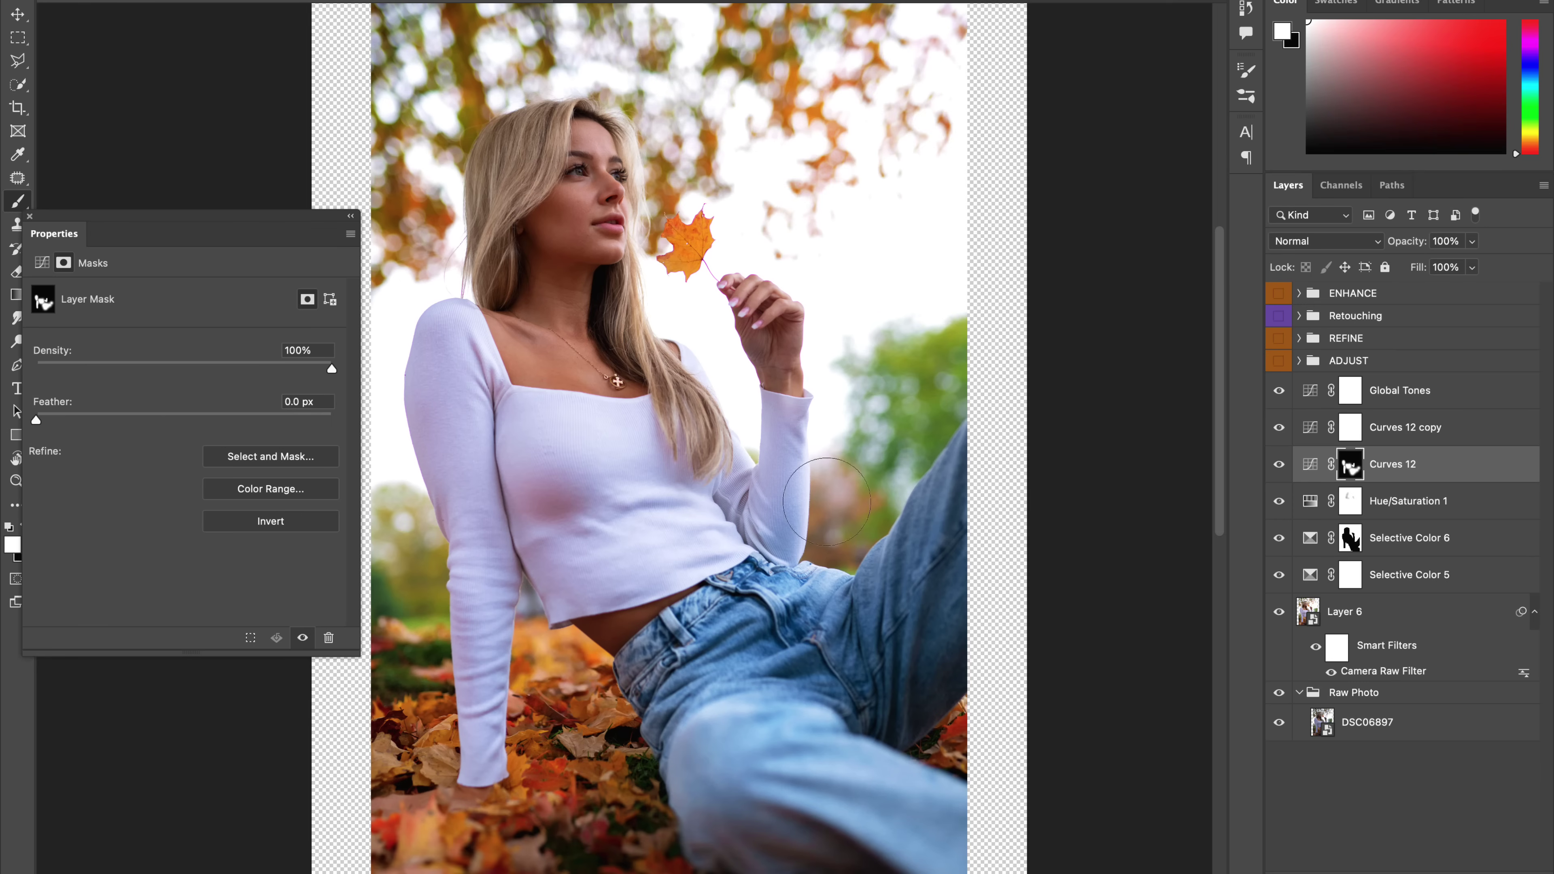
Step: Refine the mask by switching between black and white while toggling Curves 12 to check the shirt
{"action": "left_click", "coordinate": [1280, 465]}
{"action": "left_click", "coordinate": [1279, 466]}
{"action": "left_click", "coordinate": [1279, 465]}
{"action": "left_click", "coordinate": [1279, 466]}
{"action": "key", "text": "x"}
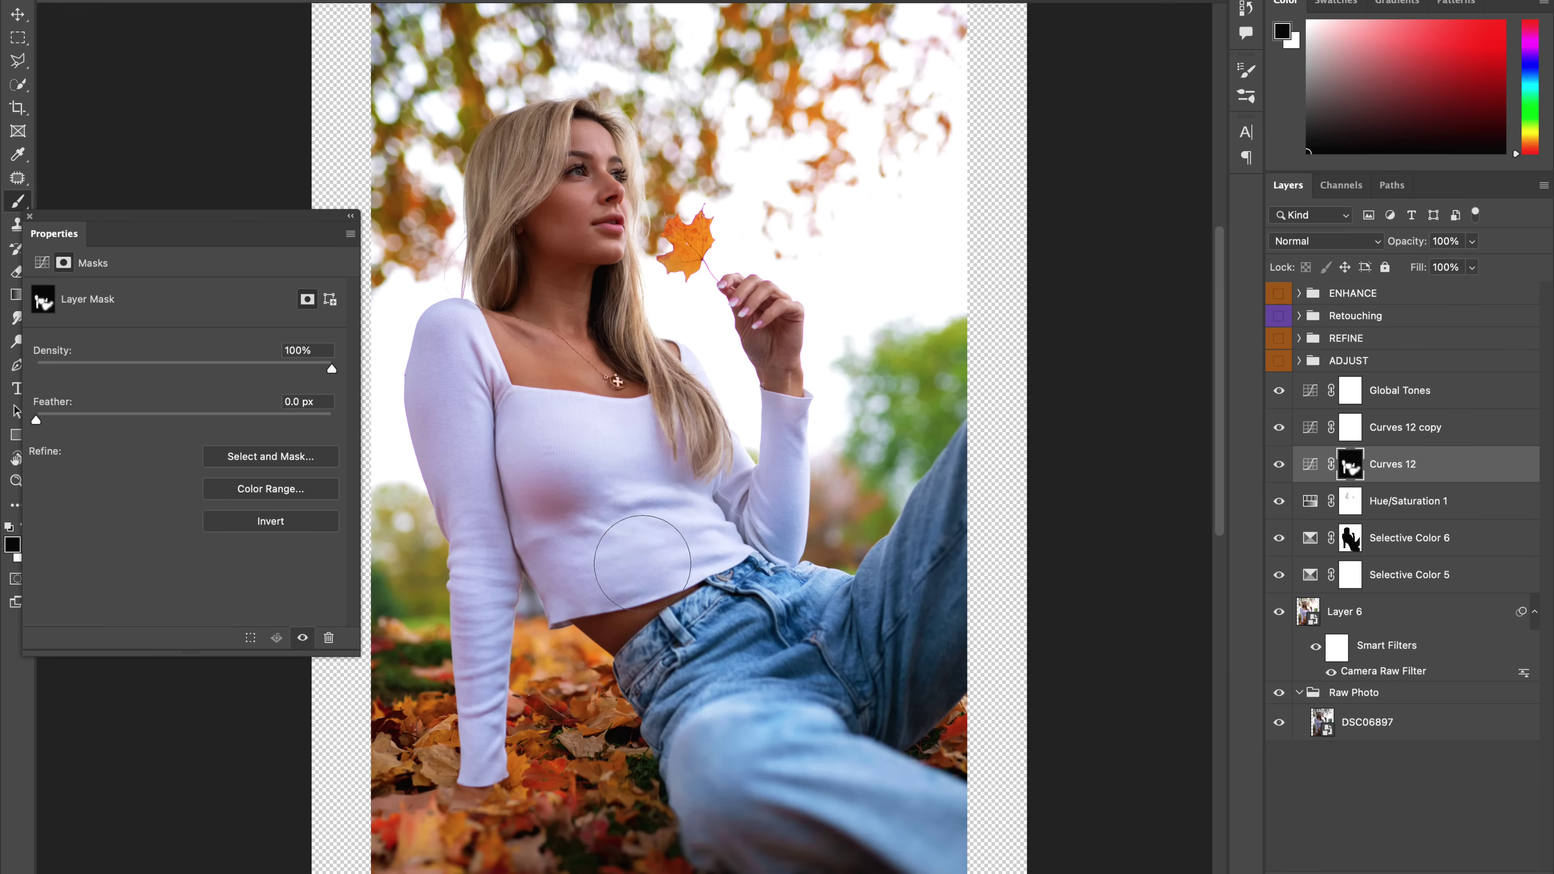
{"action": "left_click", "coordinate": [1279, 466]}
{"action": "left_click", "coordinate": [1280, 466]}
{"action": "key", "text": "x"}
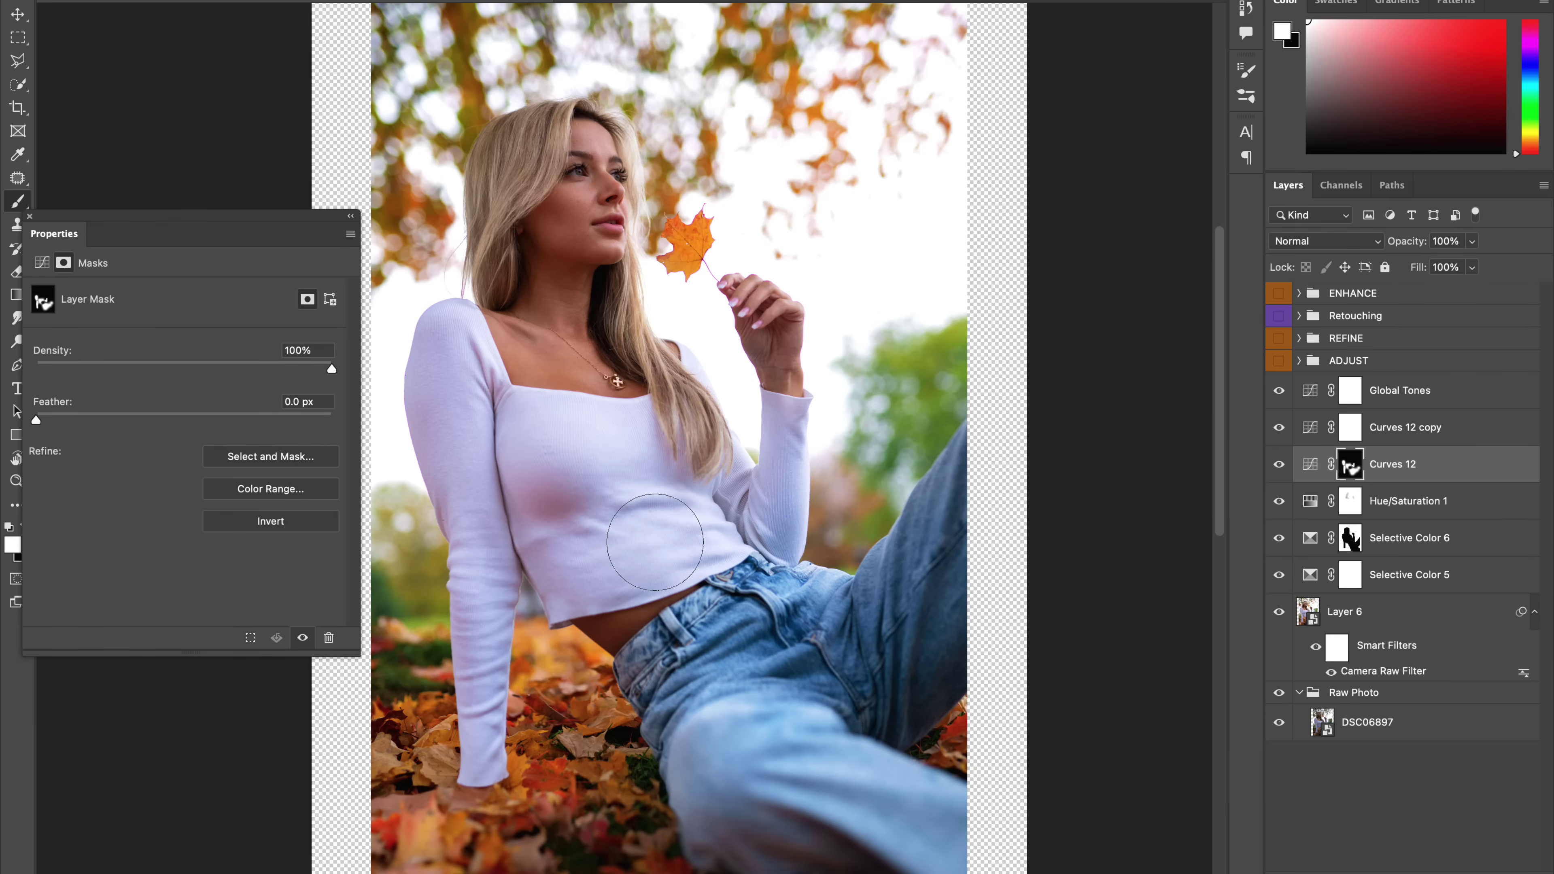
{"action": "left_click", "coordinate": [1279, 466]}
{"action": "left_click", "coordinate": [1279, 465]}
Step: Keep Curves 12 on, compare the grade before and after, and enable the Retouching group
{"action": "left_click", "coordinate": [1279, 465]}
{"action": "left_click", "coordinate": [1279, 465]}
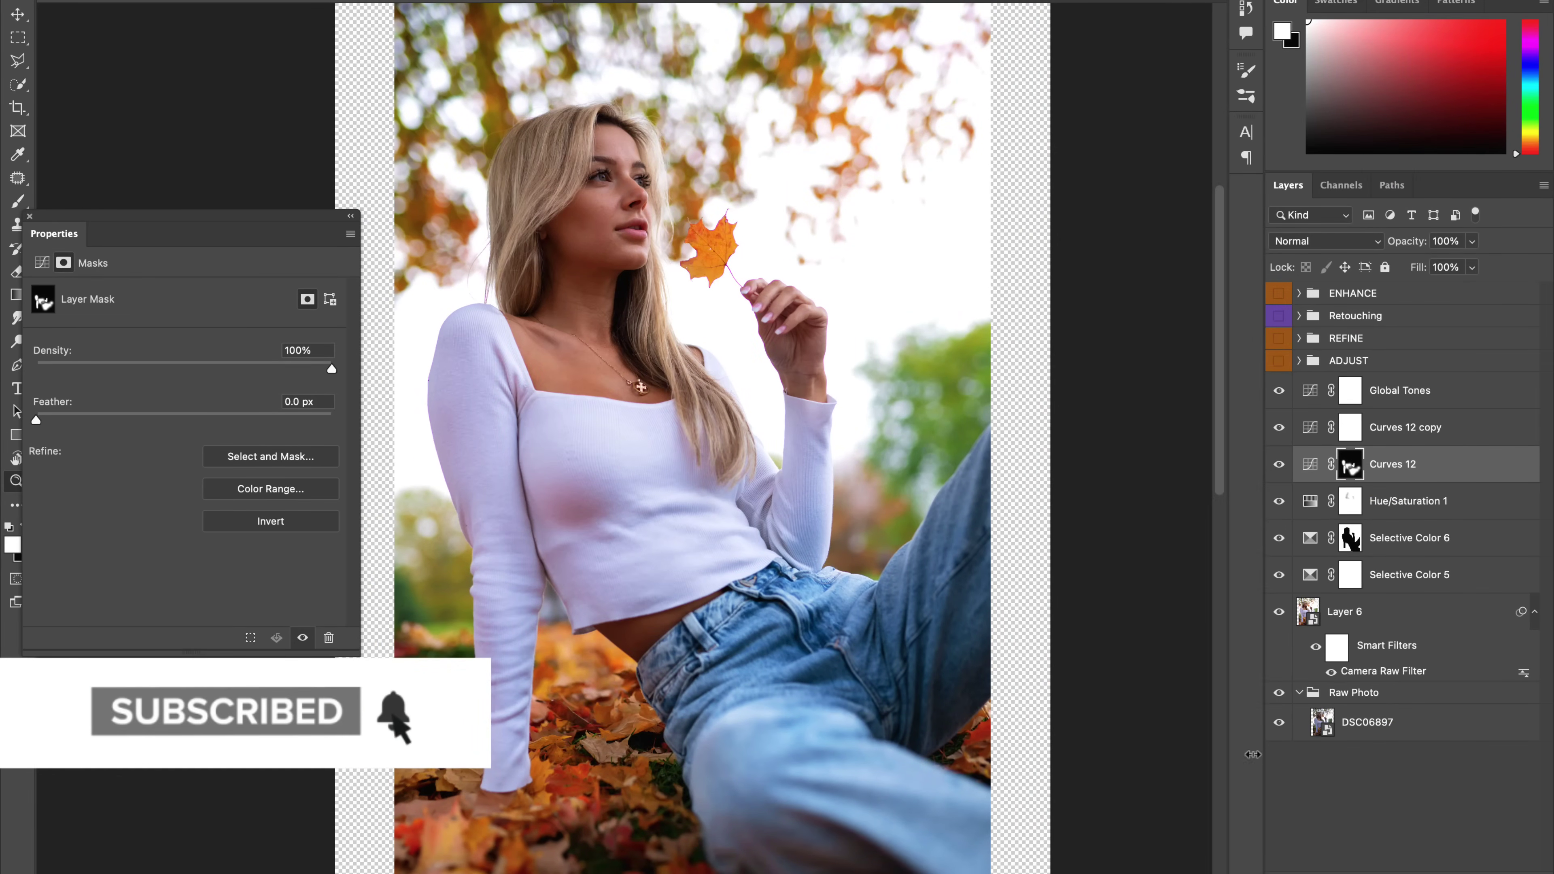
{"action": "left_click", "coordinate": [1279, 723], "text": "alt"}
{"action": "left_click", "coordinate": [1279, 722], "text": "alt"}
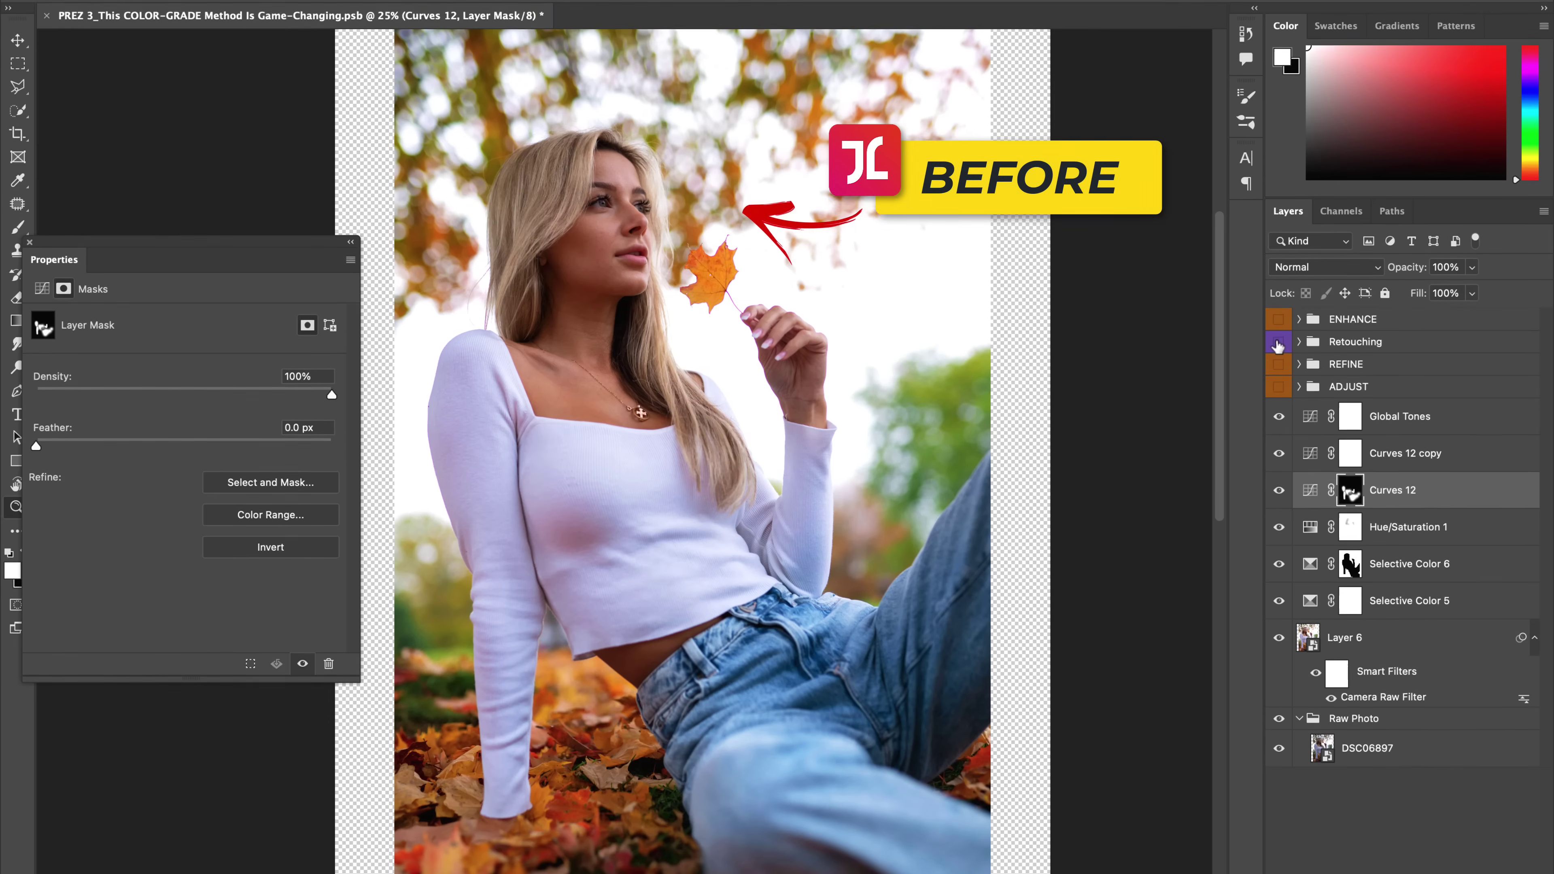
{"action": "left_click", "coordinate": [1279, 315]}
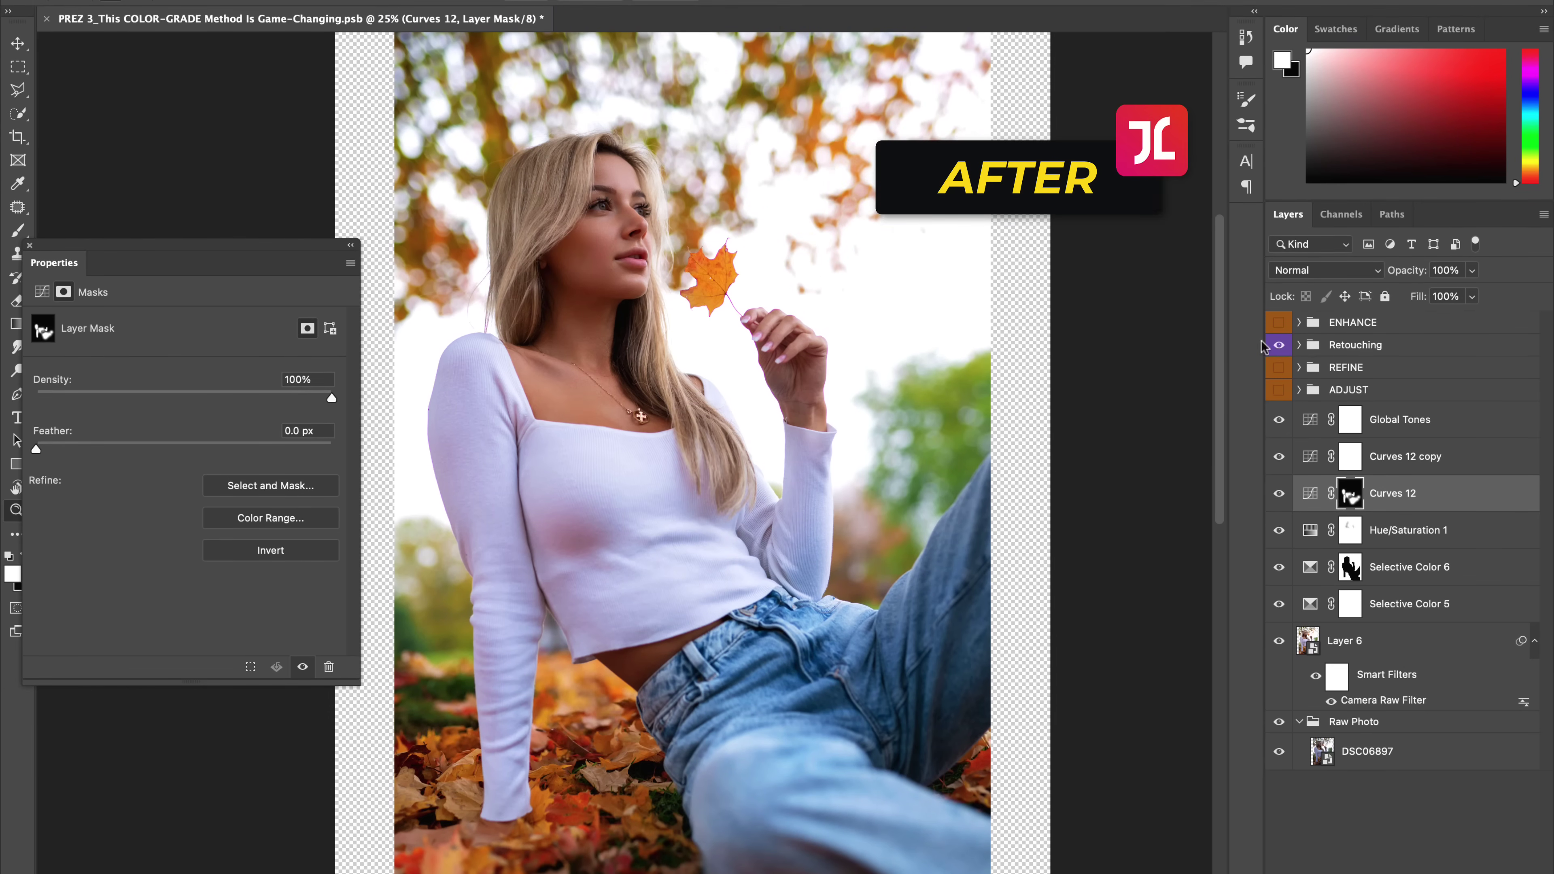
Step: Zoom to 50% on the face and compare the chest with and without retouching
{"action": "left_click", "coordinate": [574, 238]}
{"action": "left_click", "coordinate": [554, 236]}
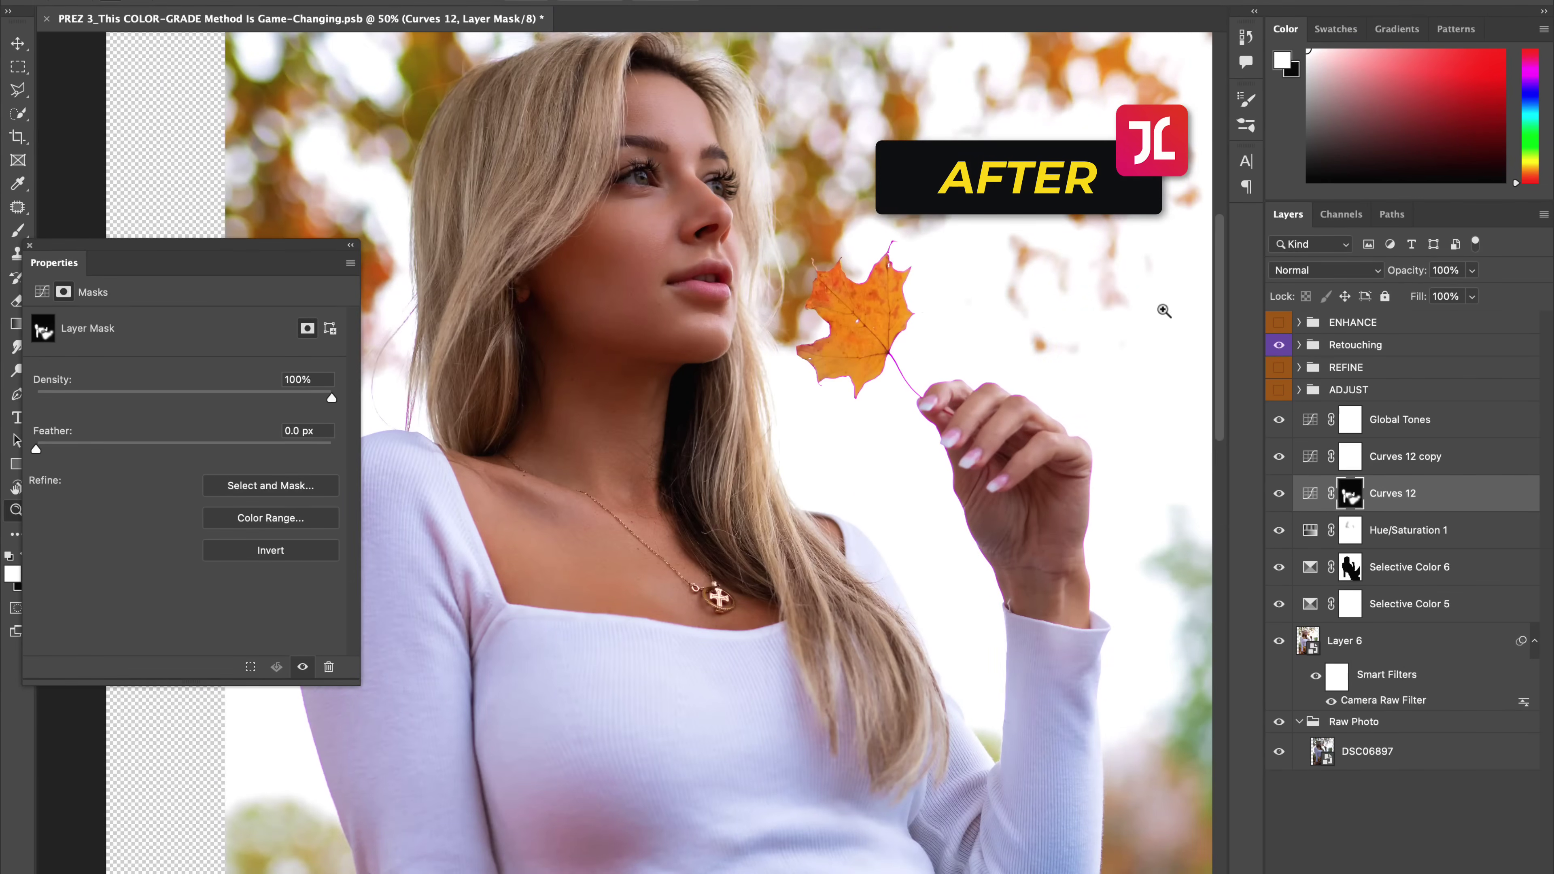
{"action": "left_click", "coordinate": [1277, 346]}
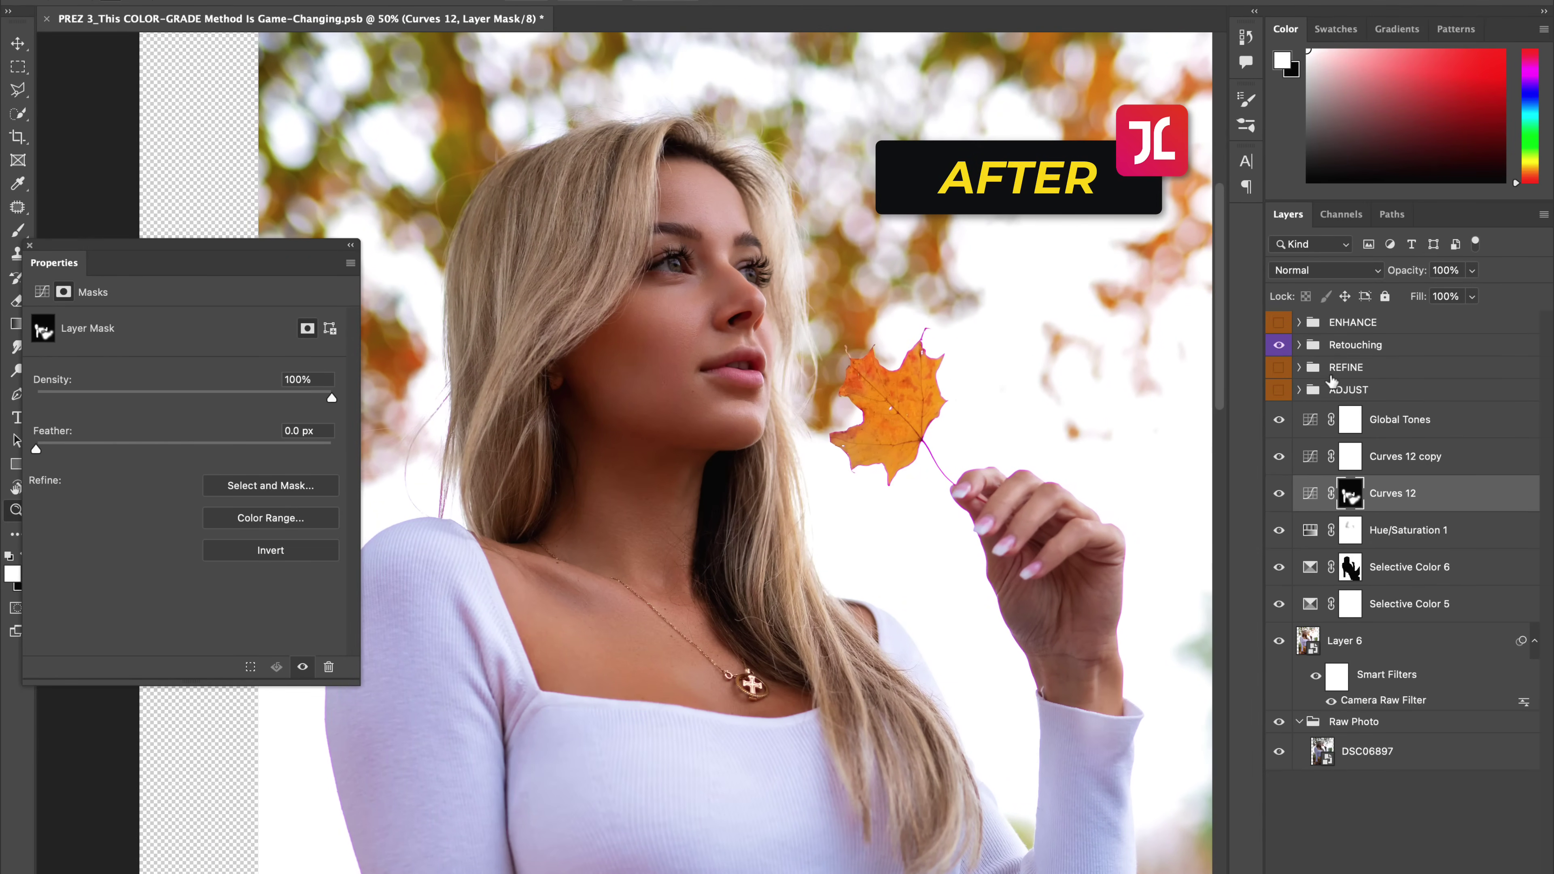
{"action": "left_click", "coordinate": [1278, 346]}
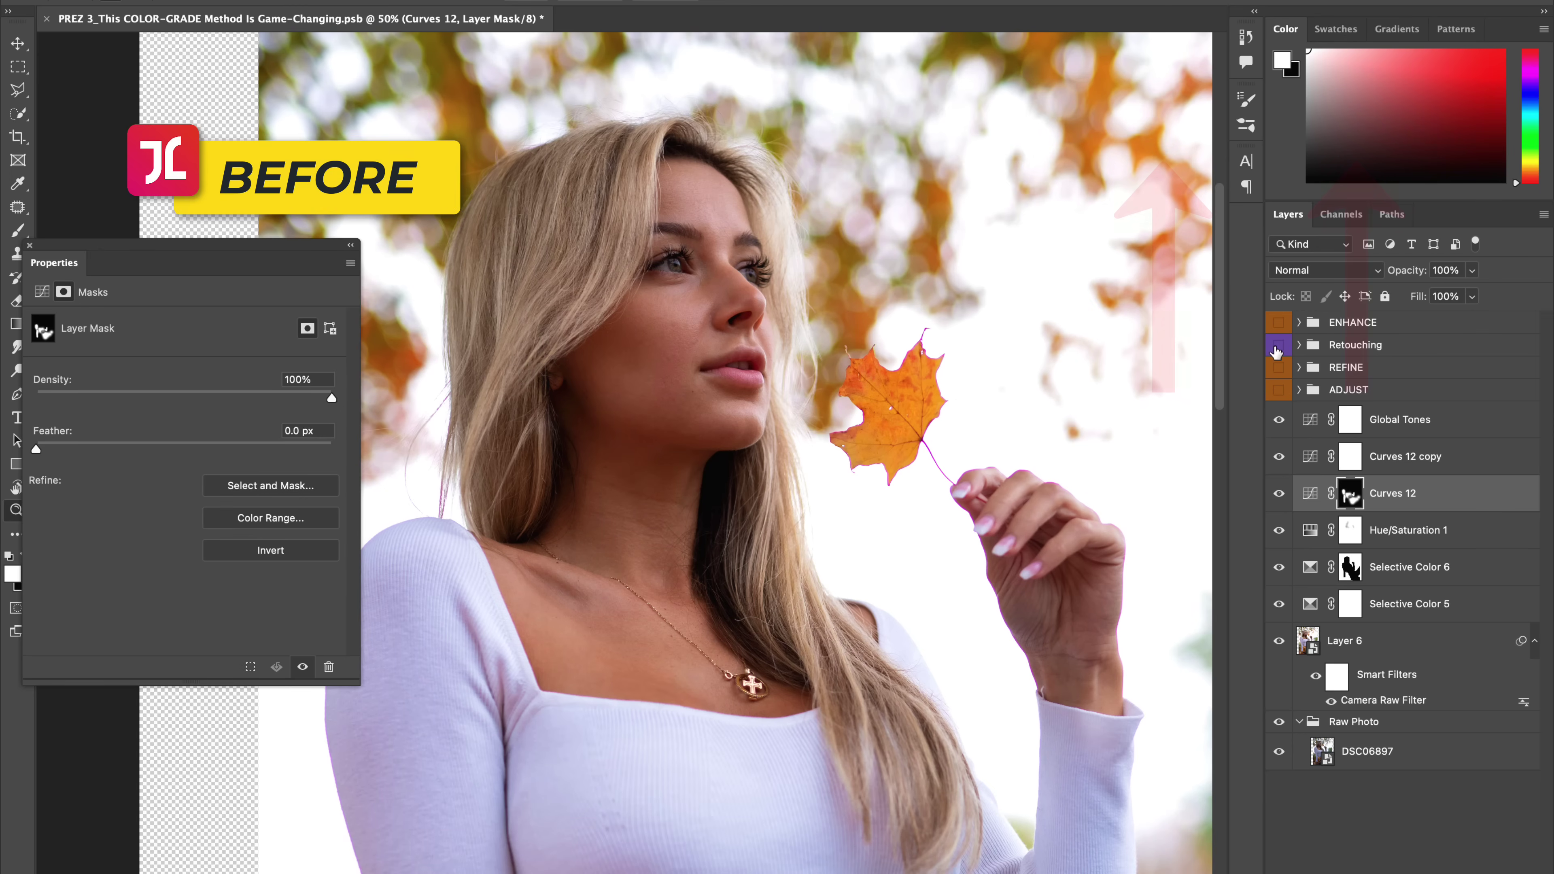
{"action": "left_click", "coordinate": [1278, 345]}
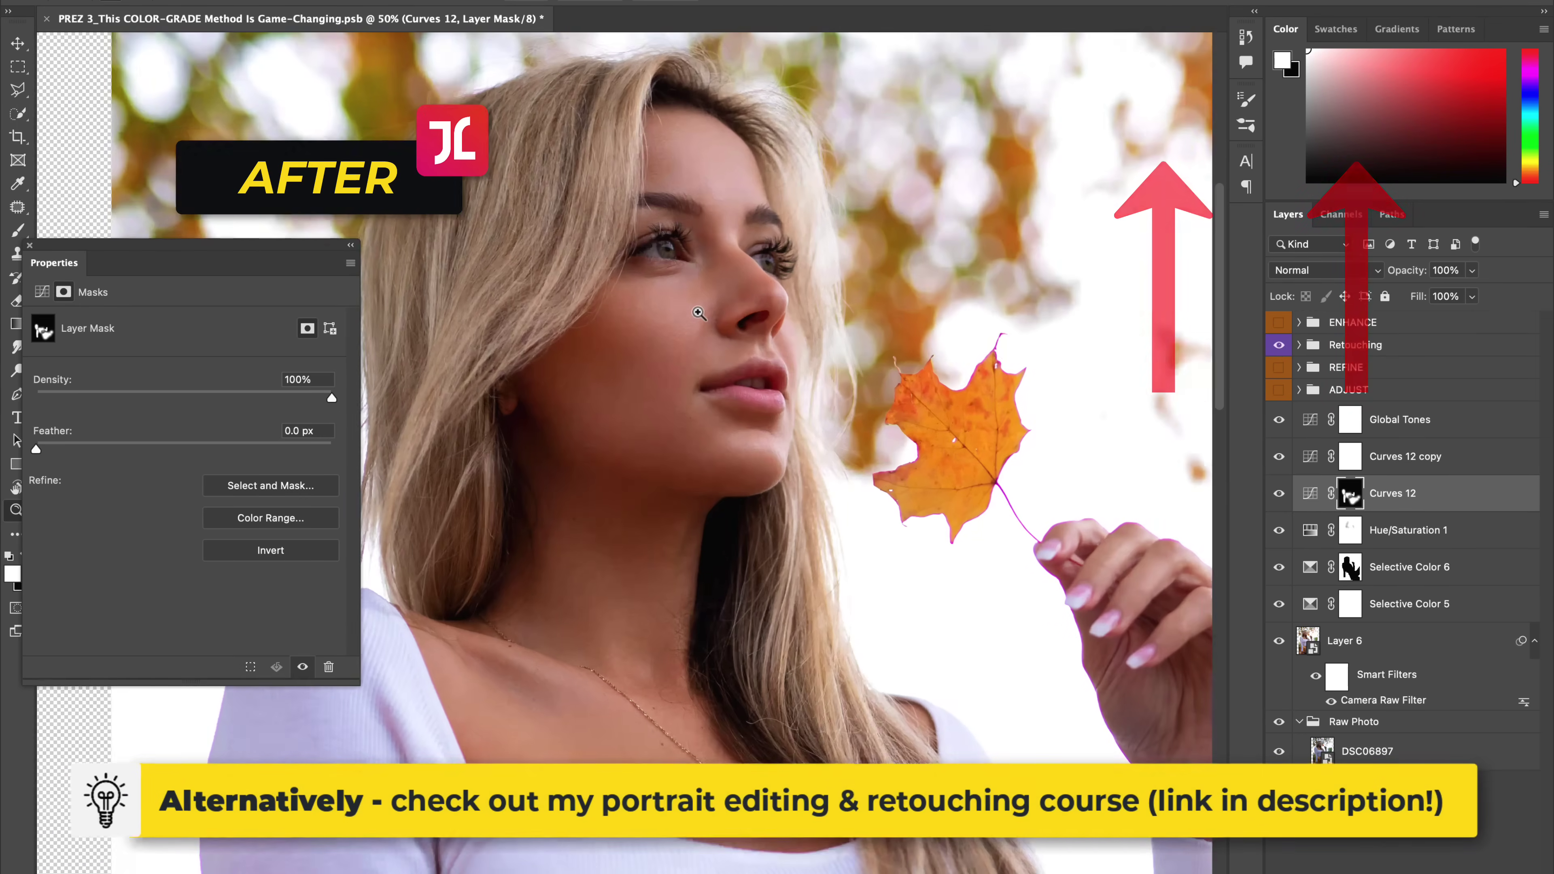
Step: Compare the retouching on the torso at 66.7%, then select the Retouching group
{"action": "left_click_drag", "start_coordinate": [722, 603], "coordinate": [642, 142]}
{"action": "left_click", "coordinate": [704, 462]}
{"action": "left_click", "coordinate": [1278, 345]}
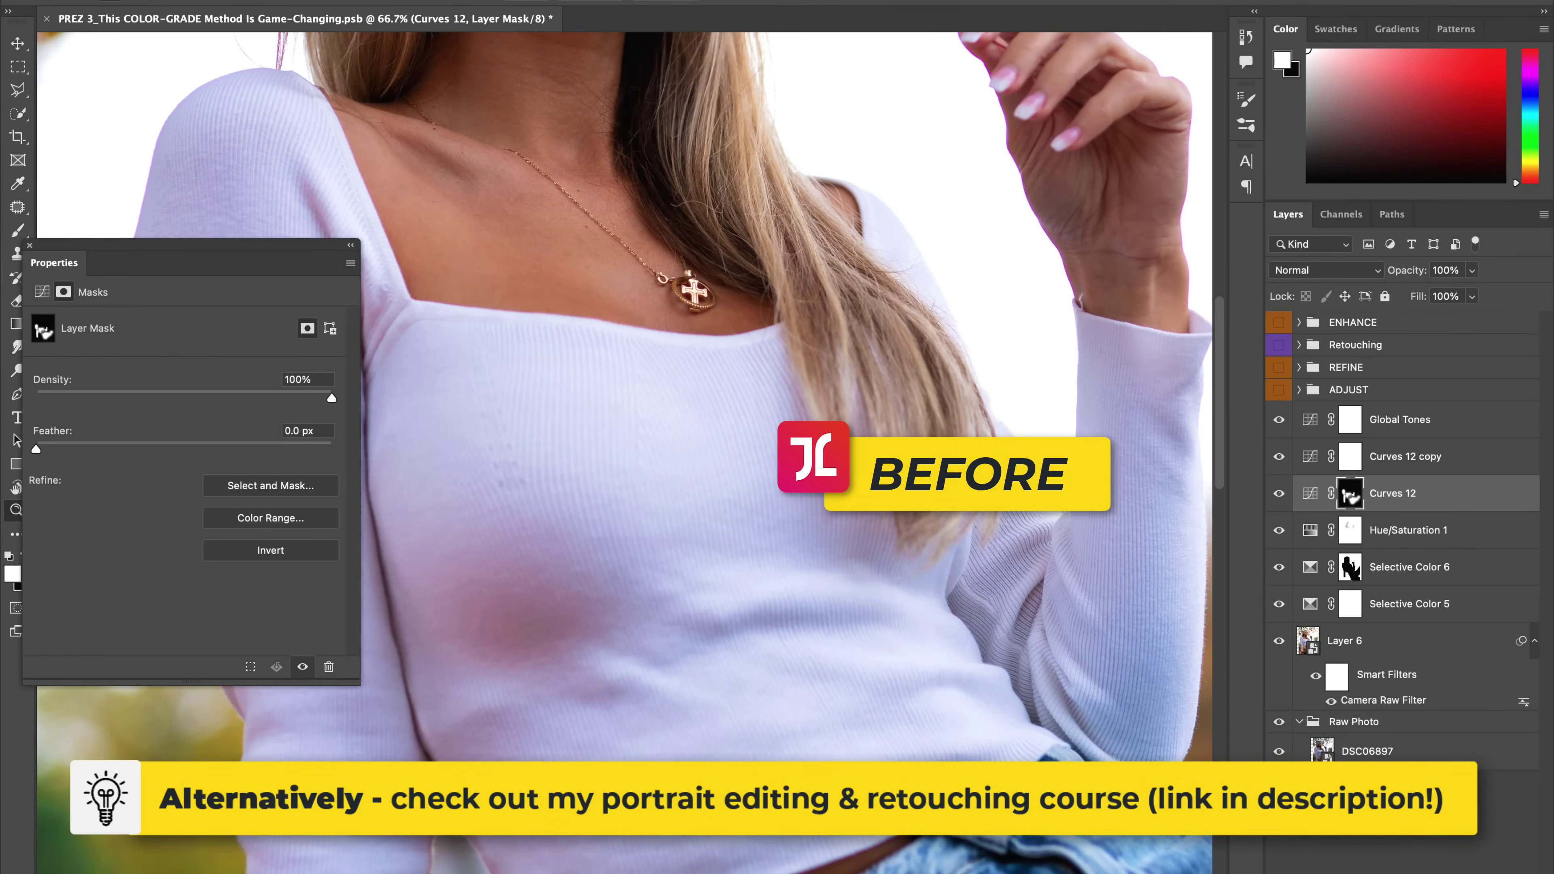
{"action": "left_click", "coordinate": [1277, 345]}
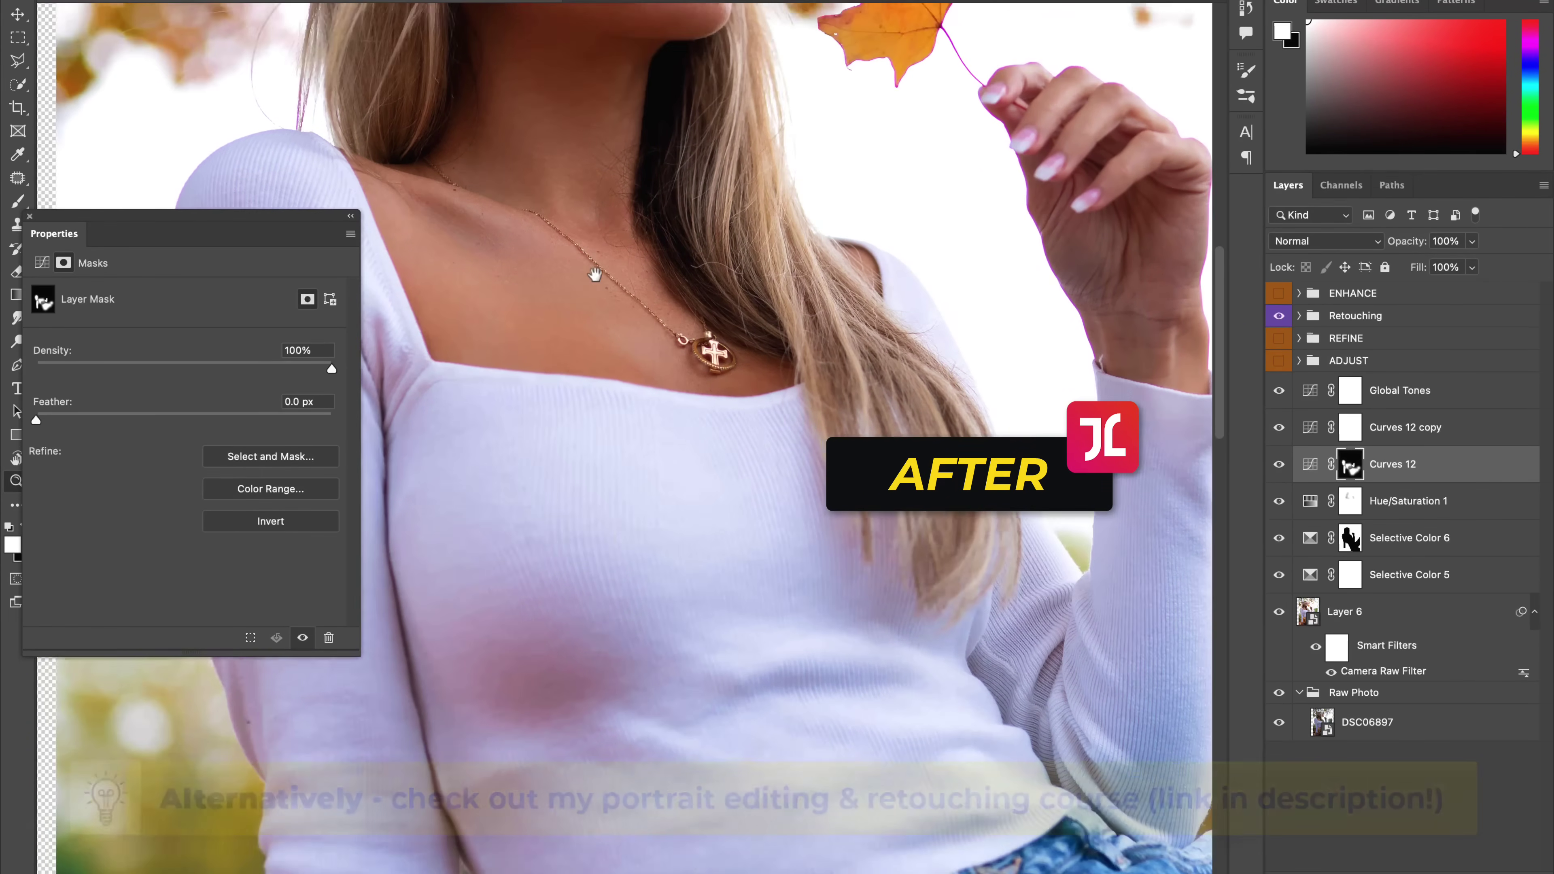
{"action": "left_click_drag", "start_coordinate": [595, 274], "coordinate": [662, 494]}
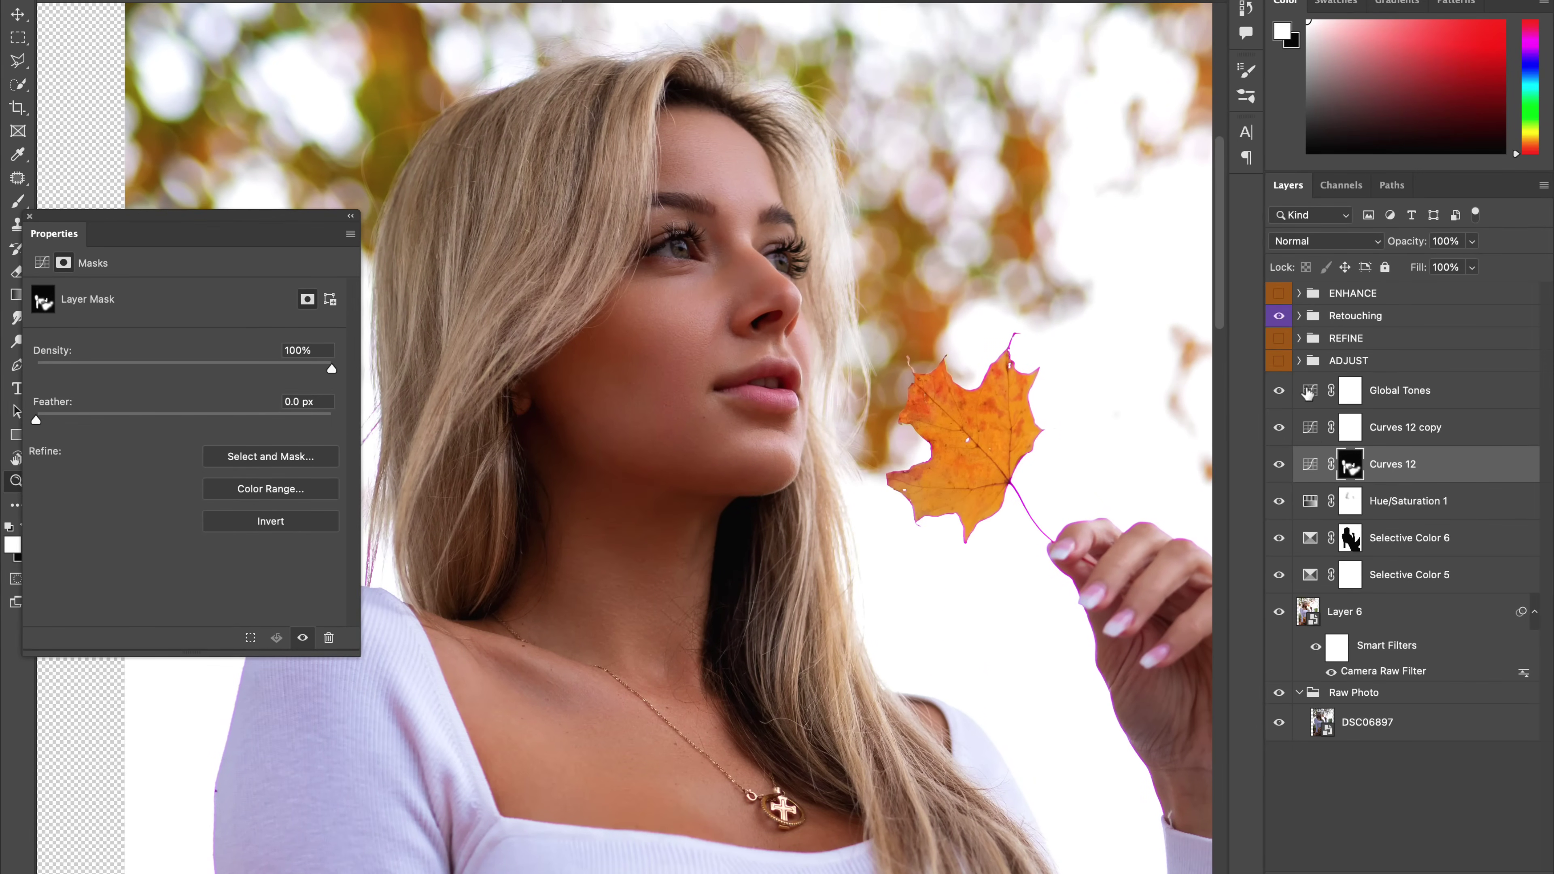
{"action": "left_click", "coordinate": [1279, 322]}
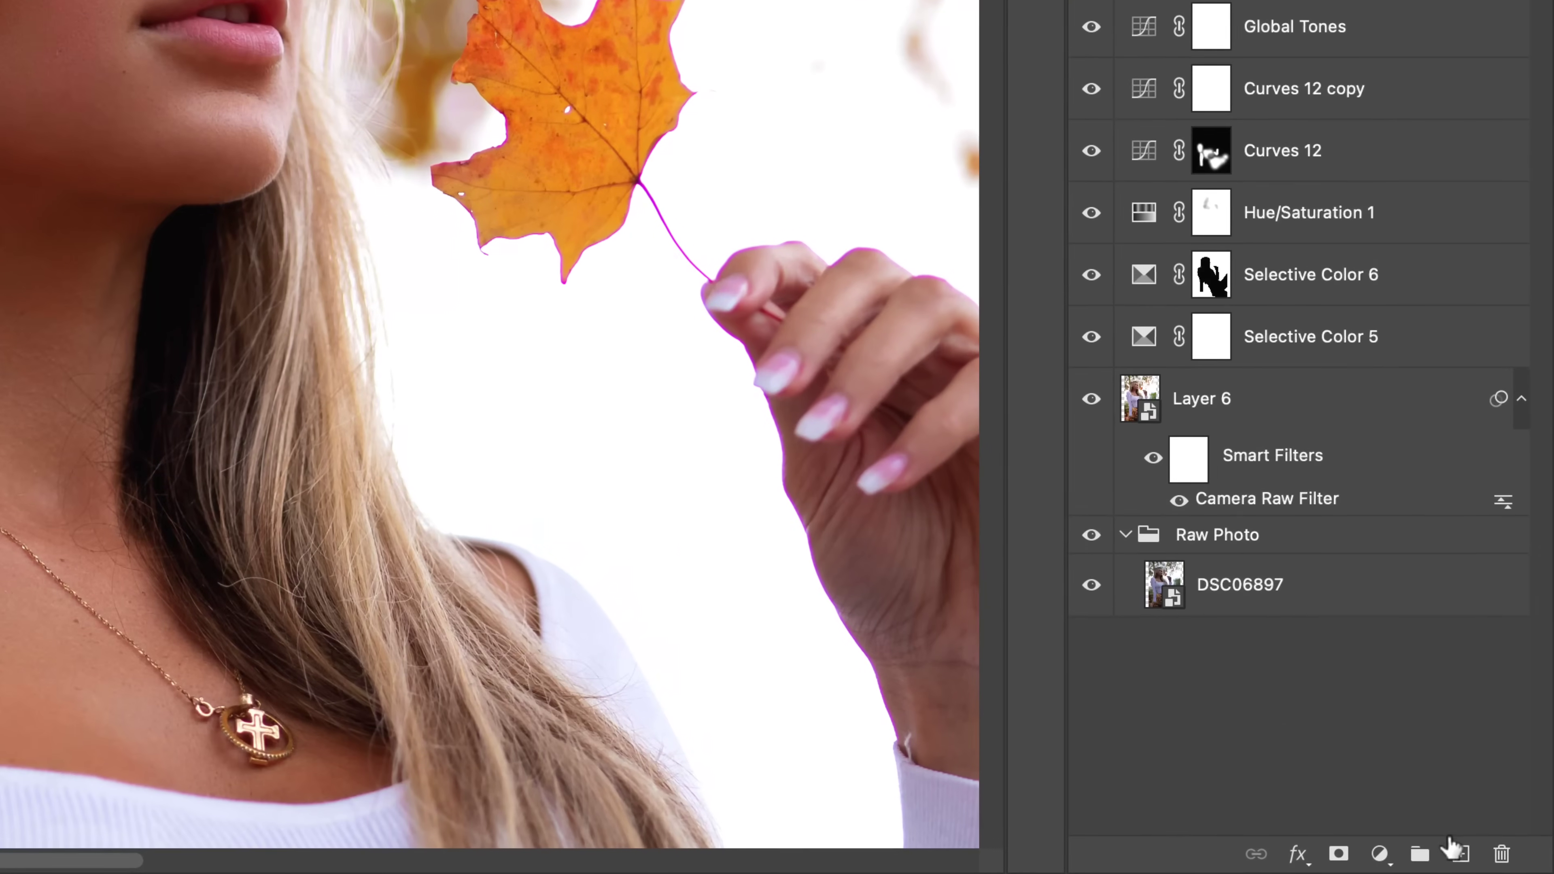
Step: Create Layer 7 above Retouching and convert it to an embedded smart object
{"action": "left_click", "coordinate": [1457, 851]}
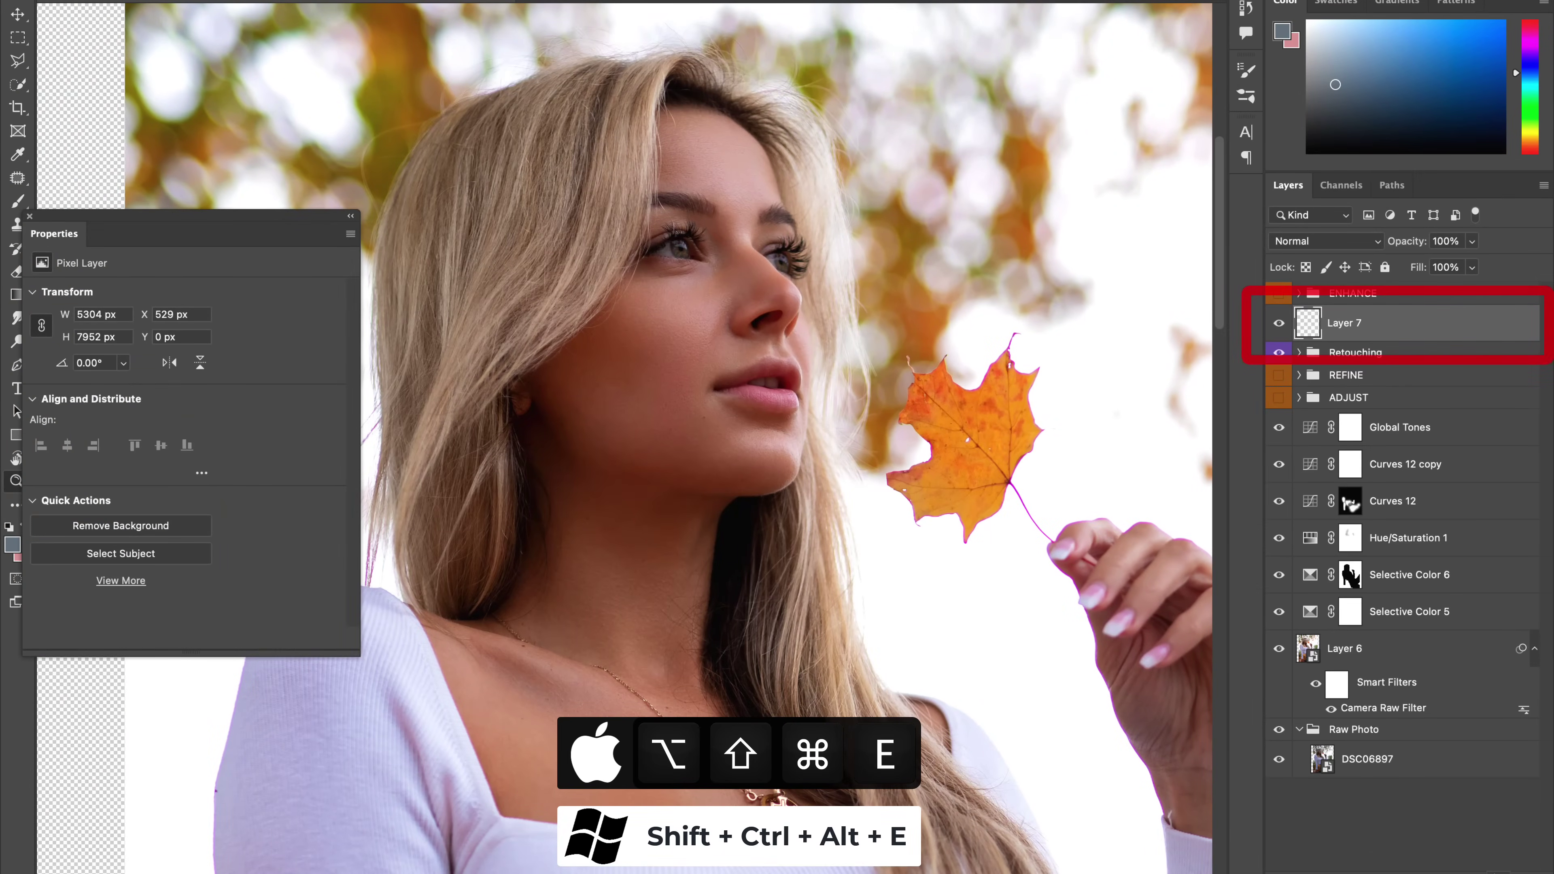
{"action": "right_click", "coordinate": [1378, 331]}
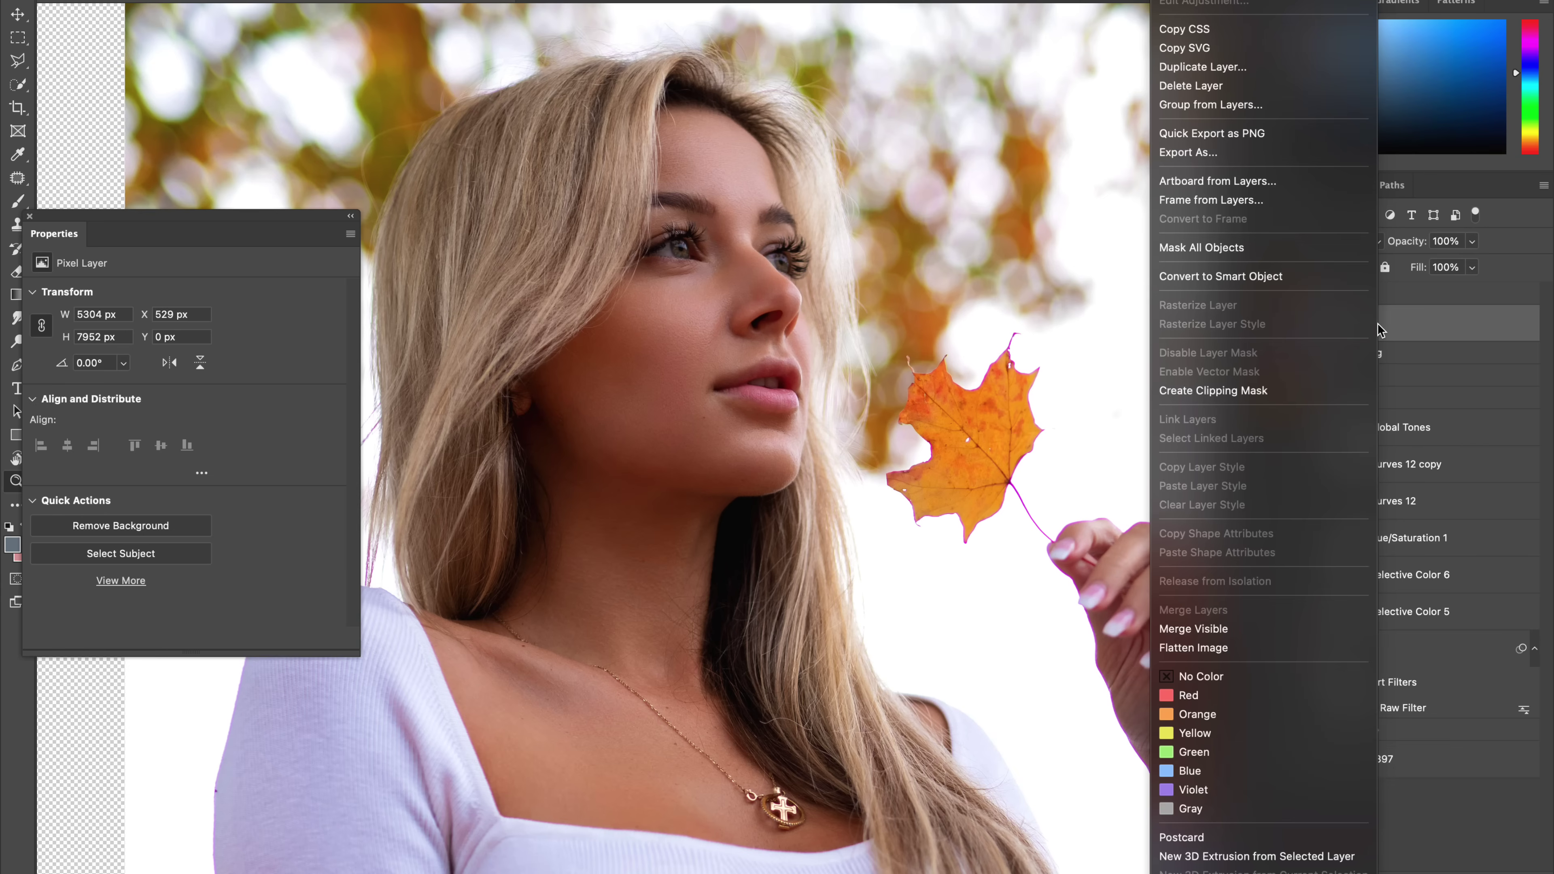
{"action": "left_click", "coordinate": [1230, 277]}
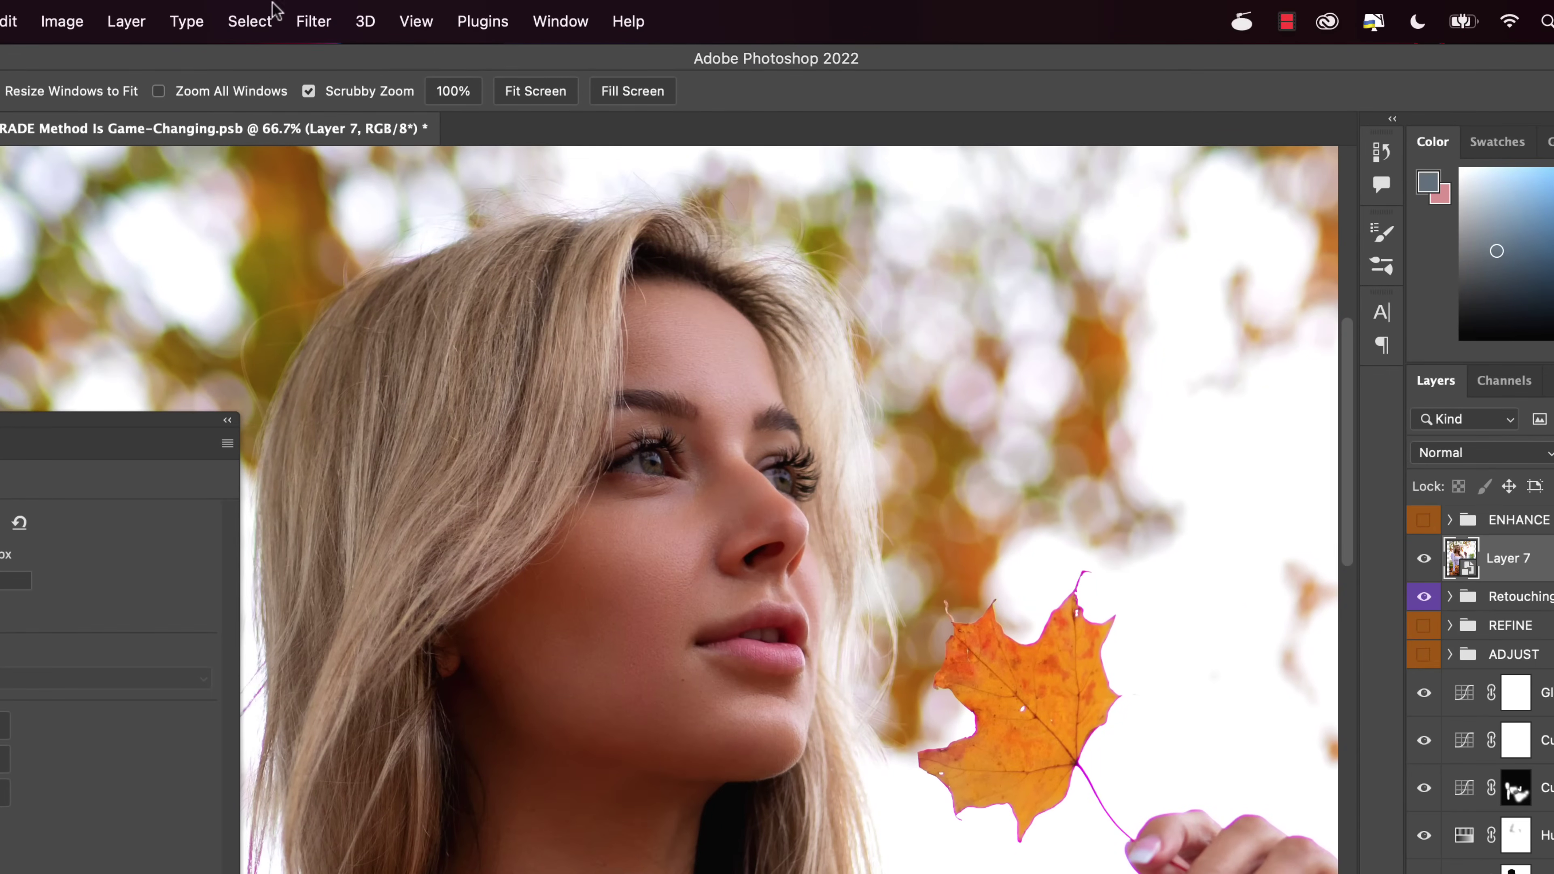
Step: Open the Camera Raw Filter and lift luminance: Reds +44, Oranges +43, Yellows +12, Greens +50, Magentas +31
{"action": "left_click", "coordinate": [309, 18]}
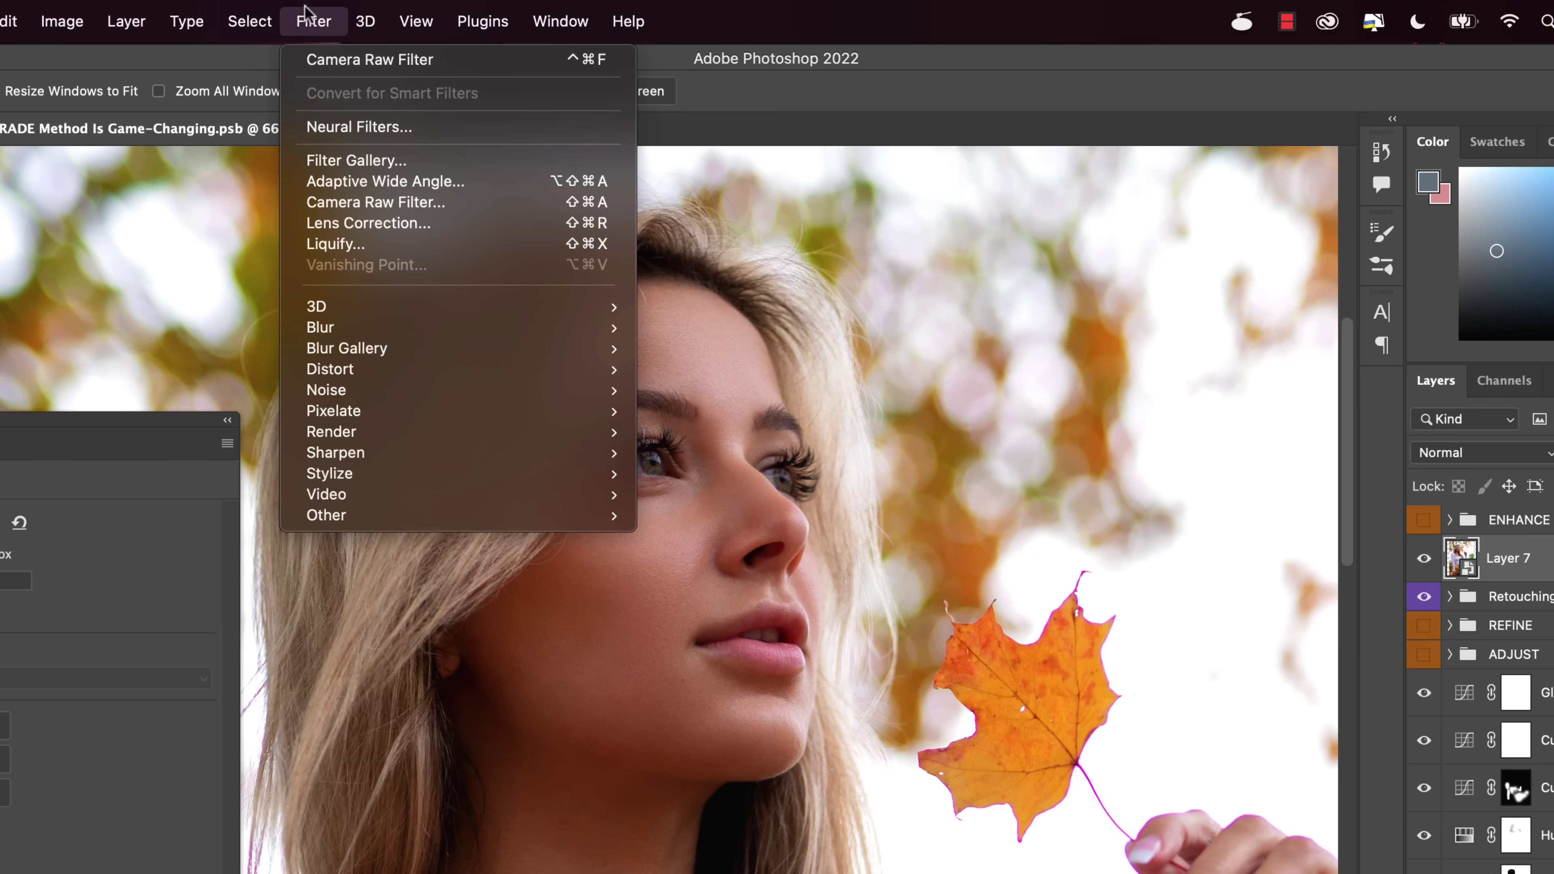
{"action": "left_click", "coordinate": [379, 203]}
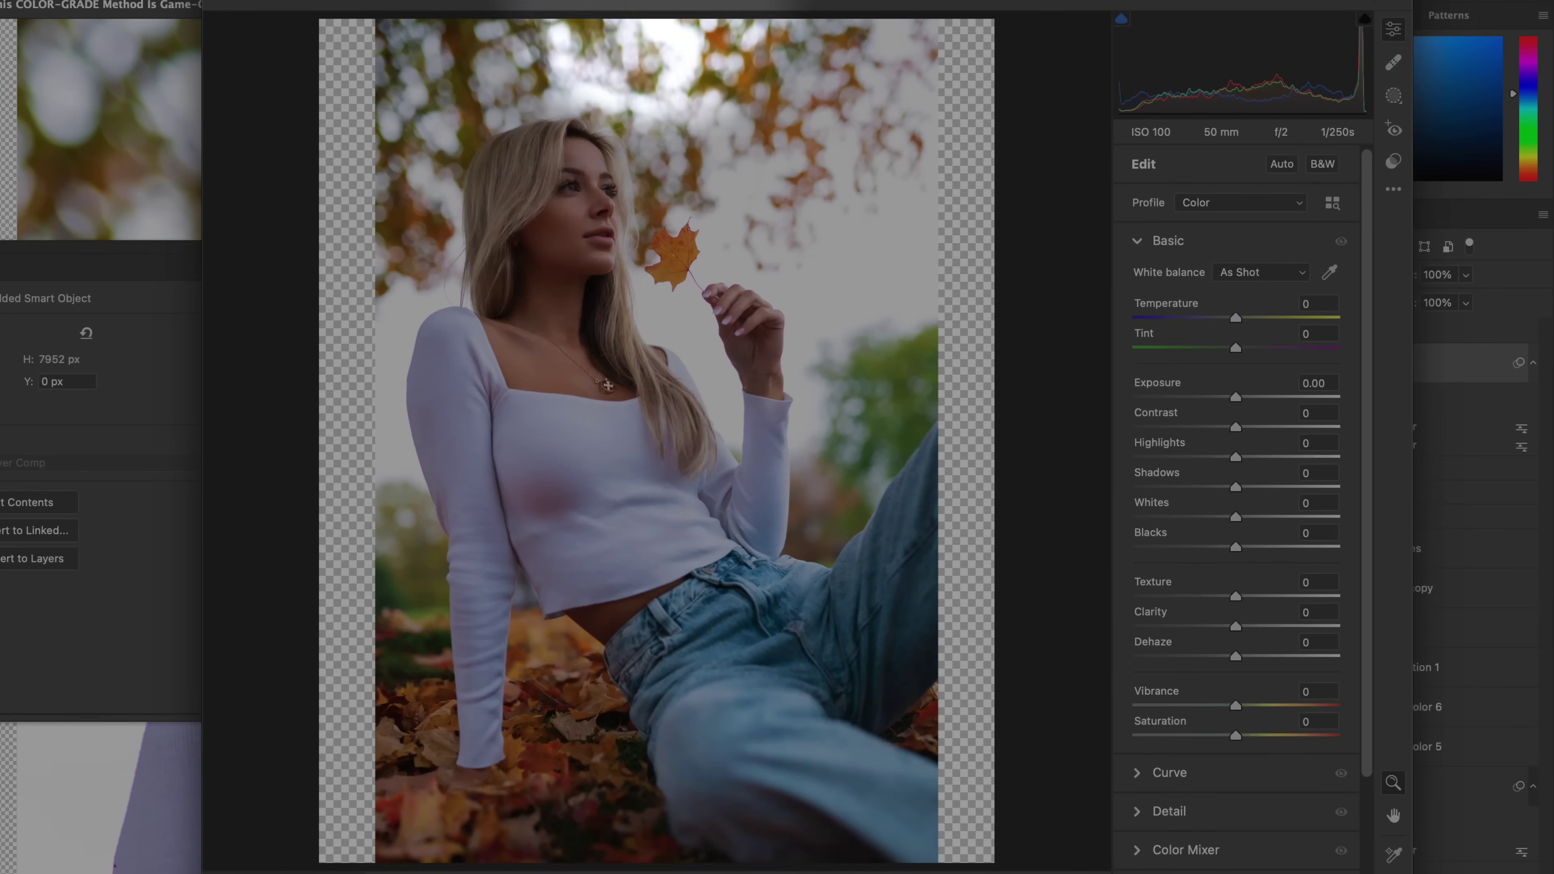
{"action": "scroll", "coordinate": [1238, 724], "scroll_direction": "down", "scroll_amount": 3}
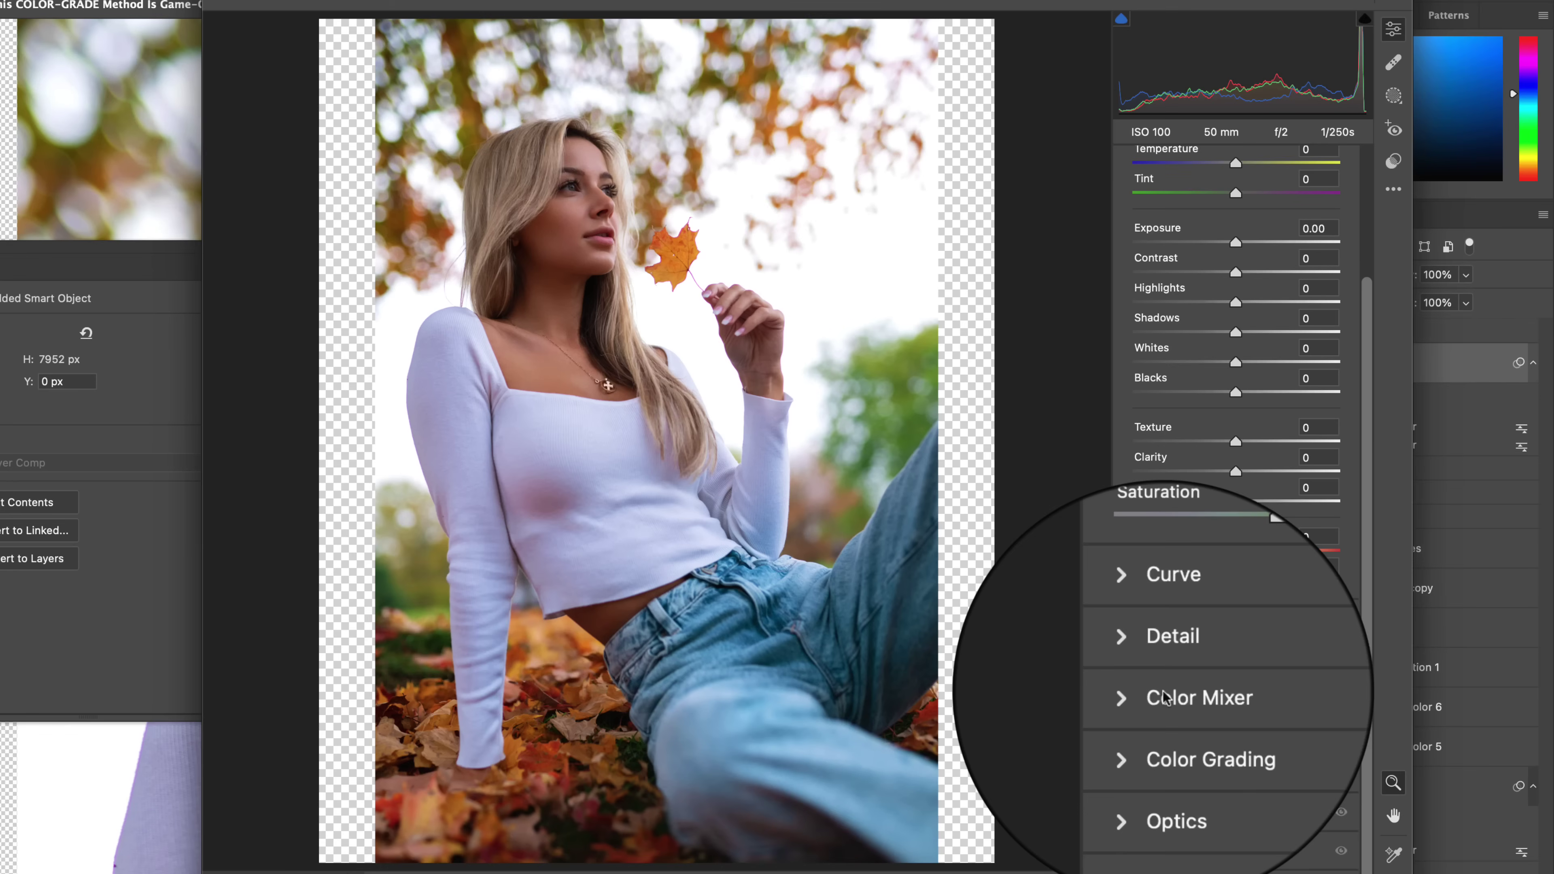
{"action": "left_click", "coordinate": [1157, 694]}
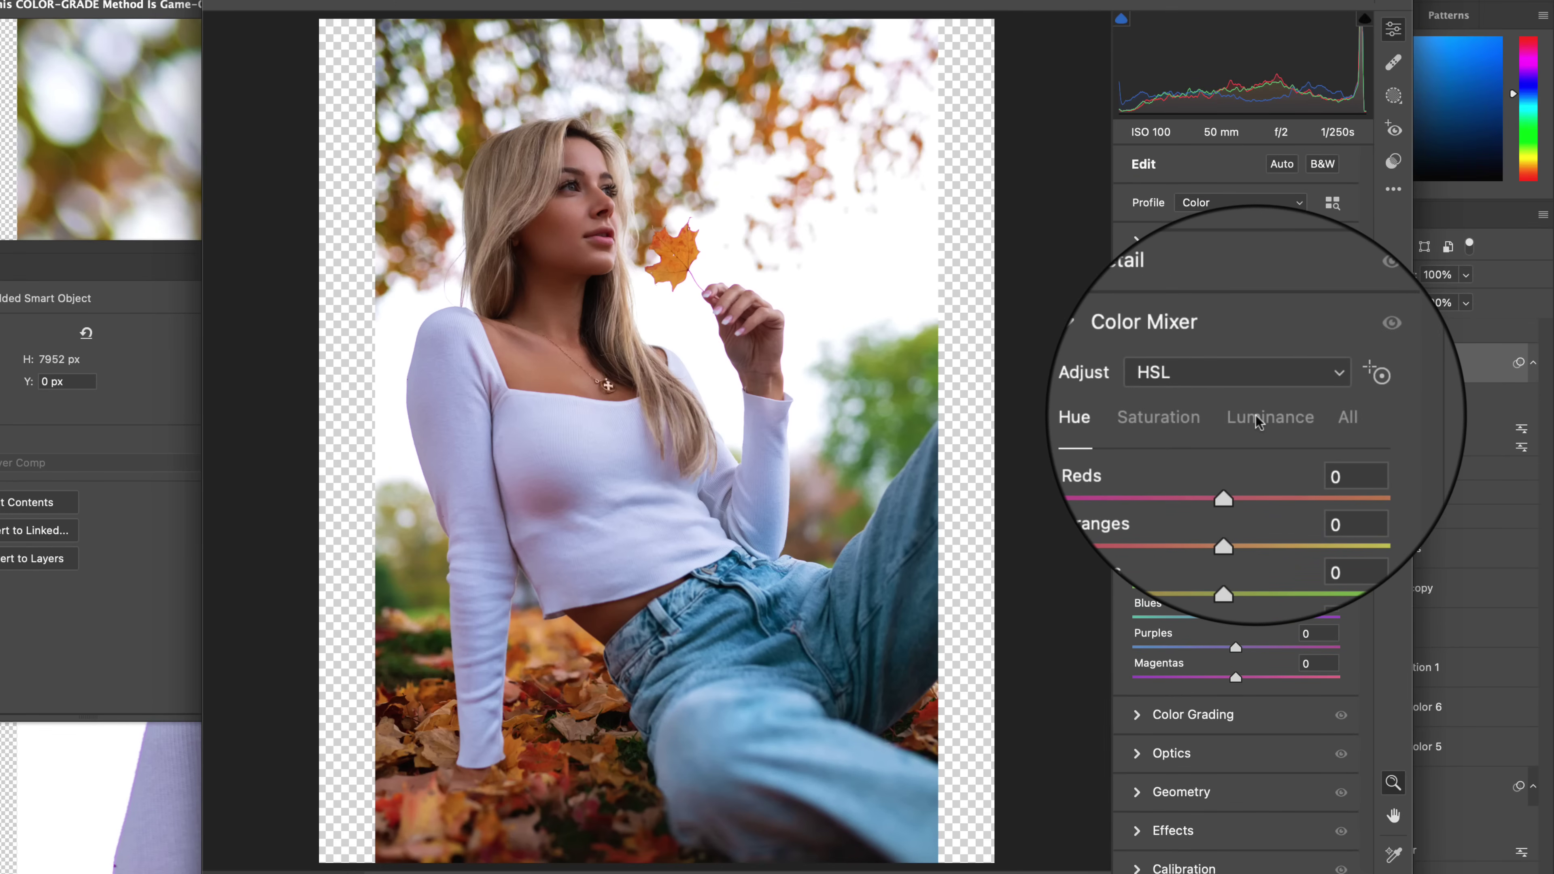
{"action": "left_click_drag", "start_coordinate": [1232, 463], "coordinate": [1285, 551]}
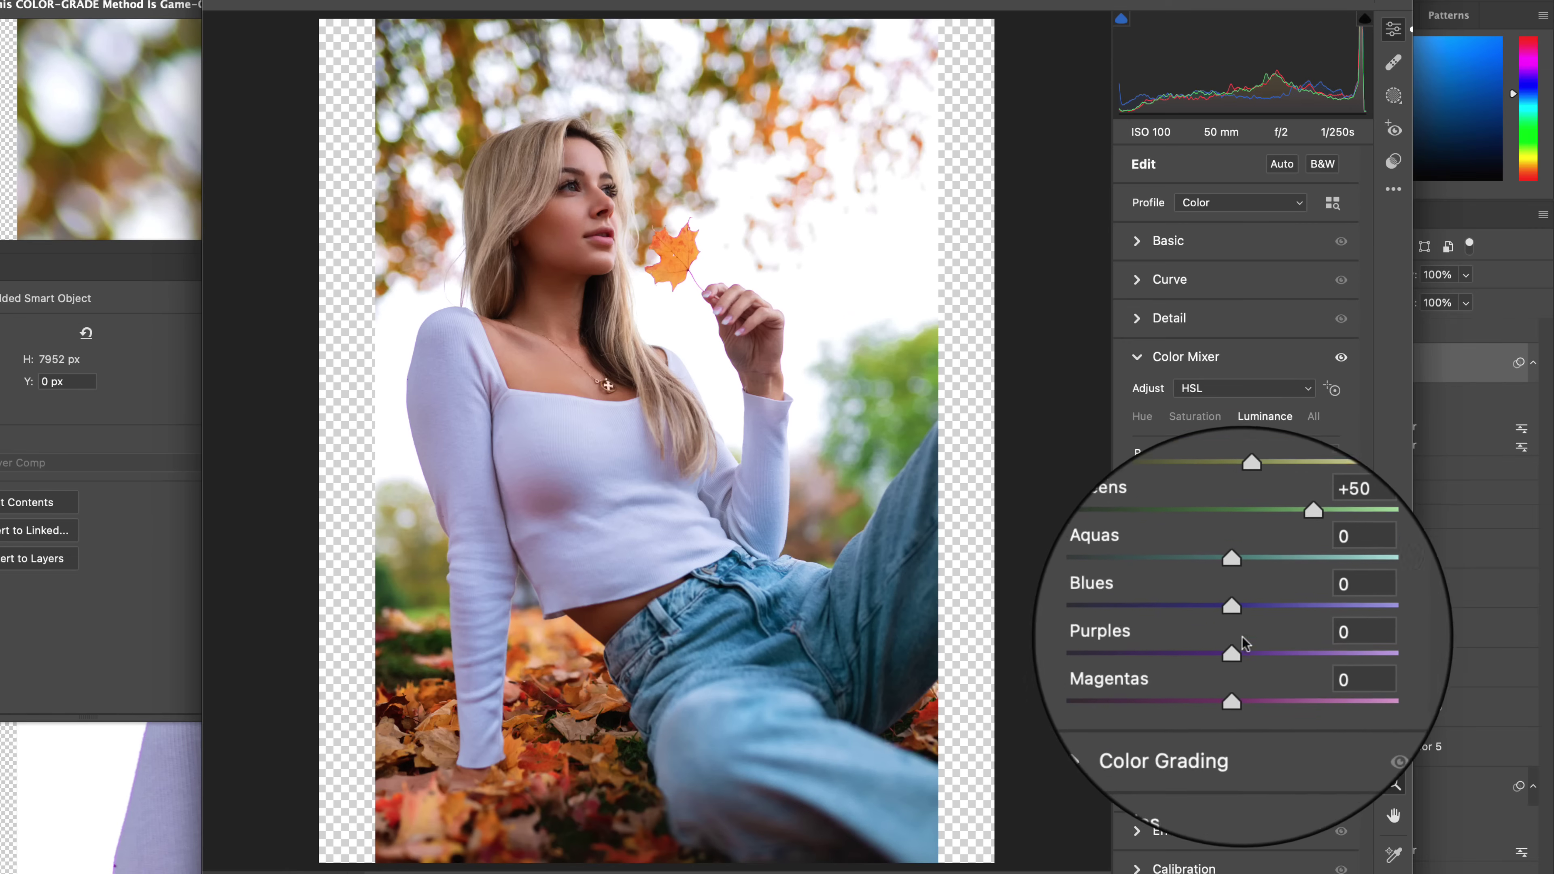
{"action": "left_click_drag", "start_coordinate": [1235, 676], "coordinate": [1266, 673]}
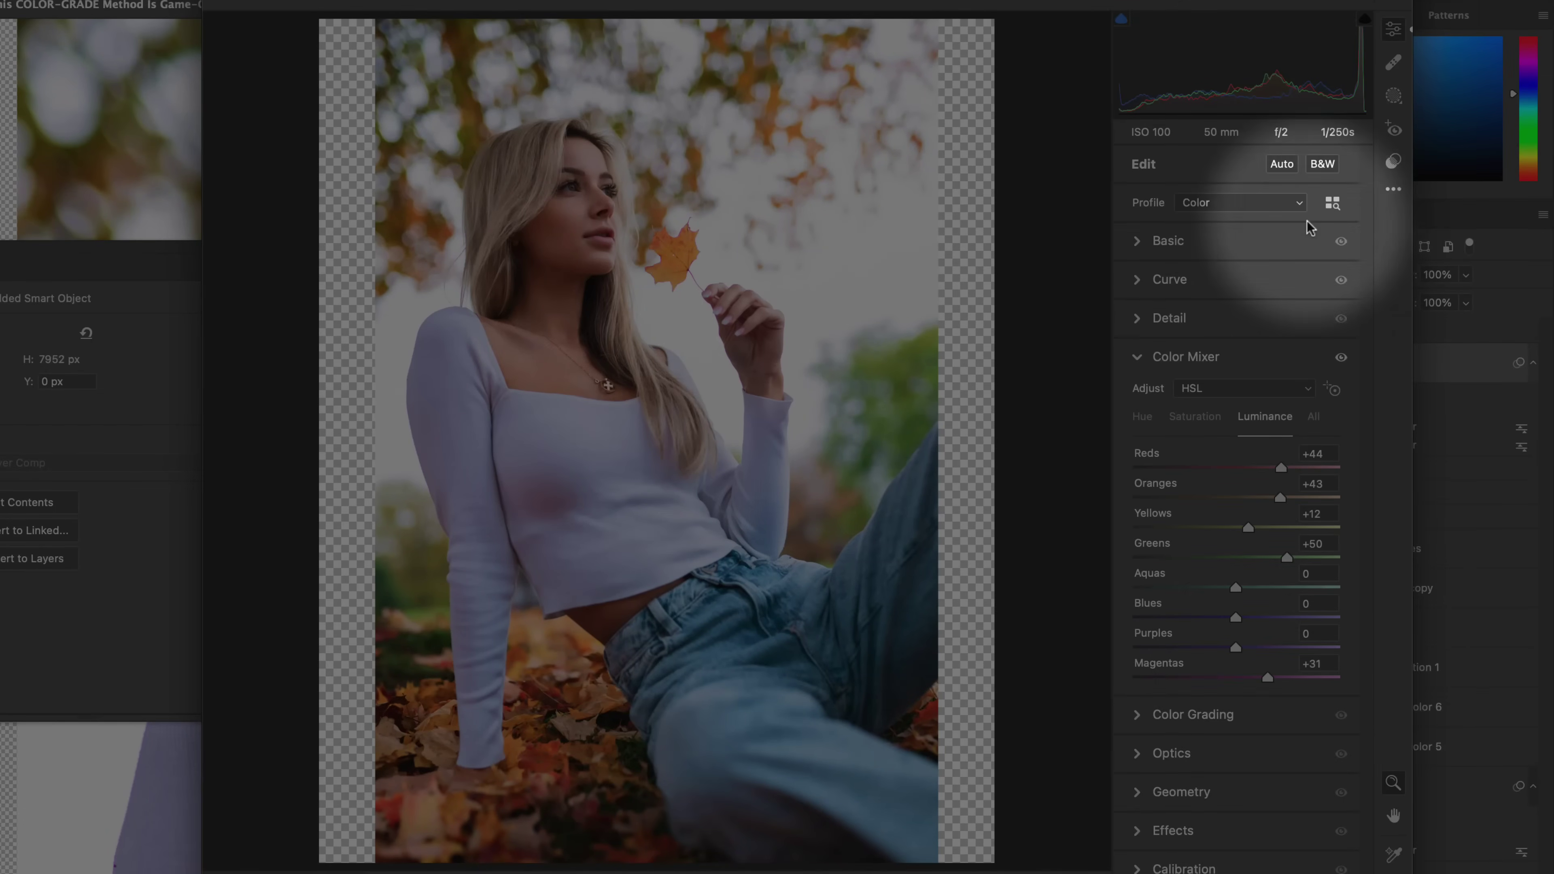
Step: Set Vibrance +21, Saturation +3, and HSL saturation Reds +13, Yellows +44, Greens -2
{"action": "left_click", "coordinate": [1162, 241]}
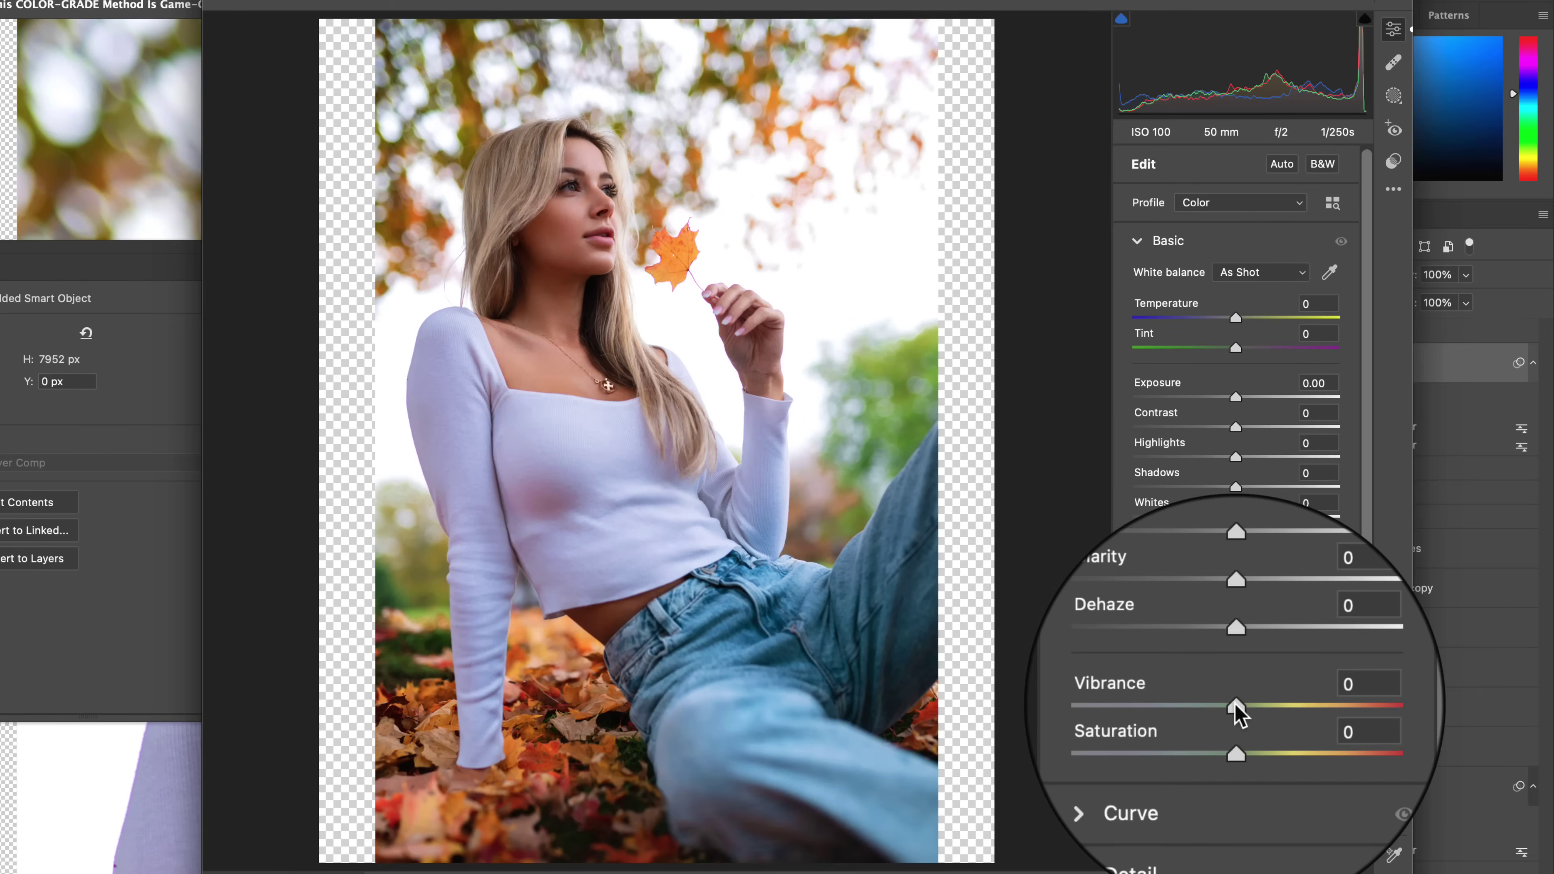
{"action": "mouse_move", "coordinate": [1236, 705]}
{"action": "left_mouse_down"}
{"action": "mouse_move", "coordinate": [1259, 702]}
{"action": "mouse_move", "coordinate": [1240, 733]}
{"action": "left_mouse_up"}
{"action": "scroll", "coordinate": [1184, 658], "scroll_direction": "down", "scroll_amount": 3}
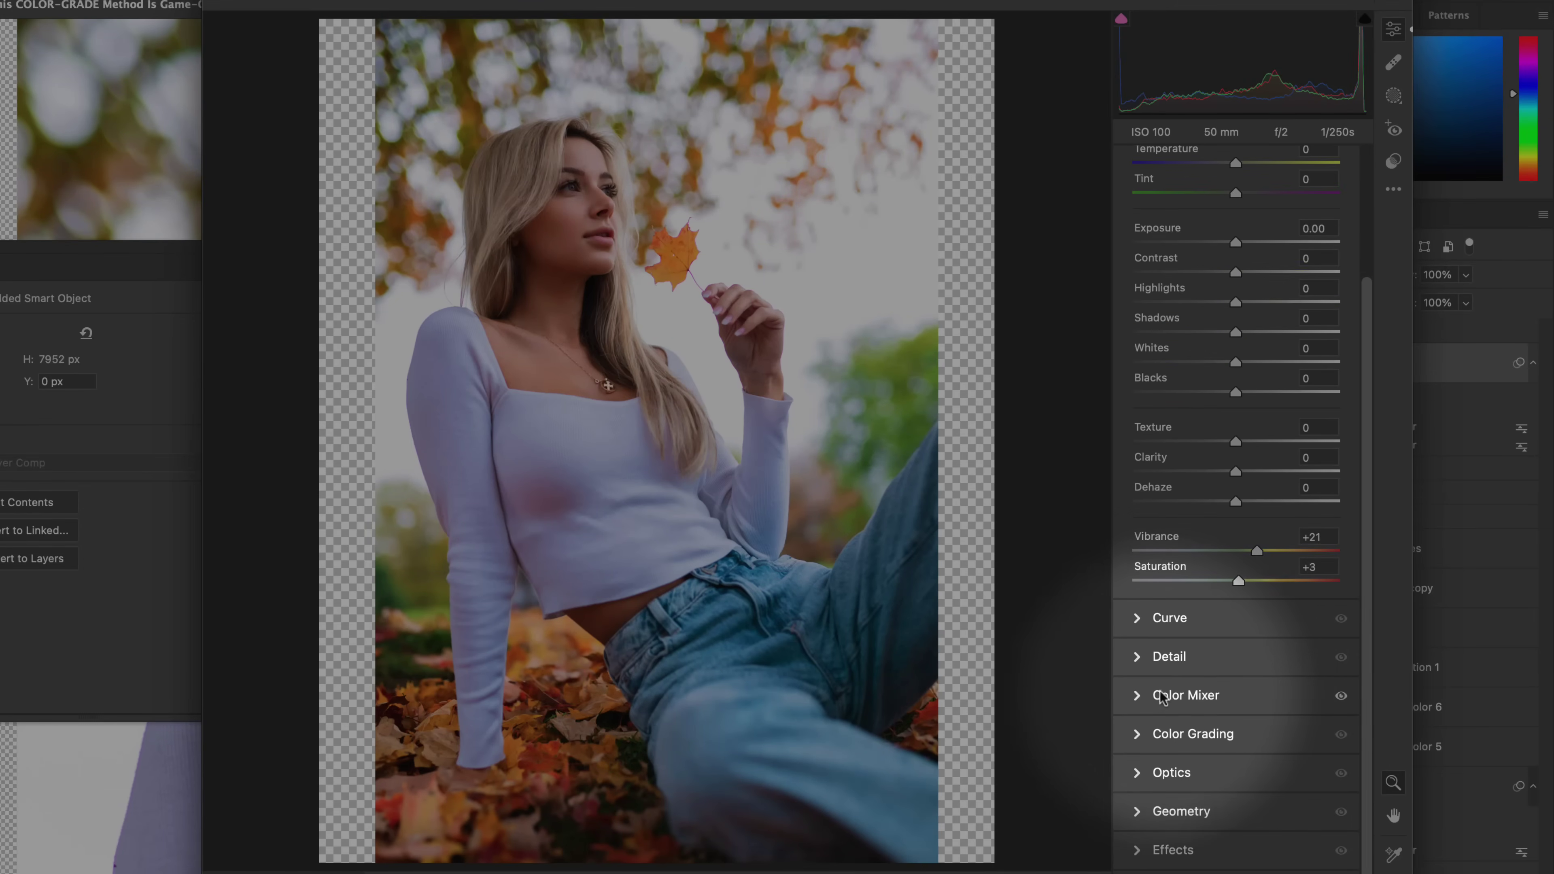
{"action": "left_click", "coordinate": [1193, 695]}
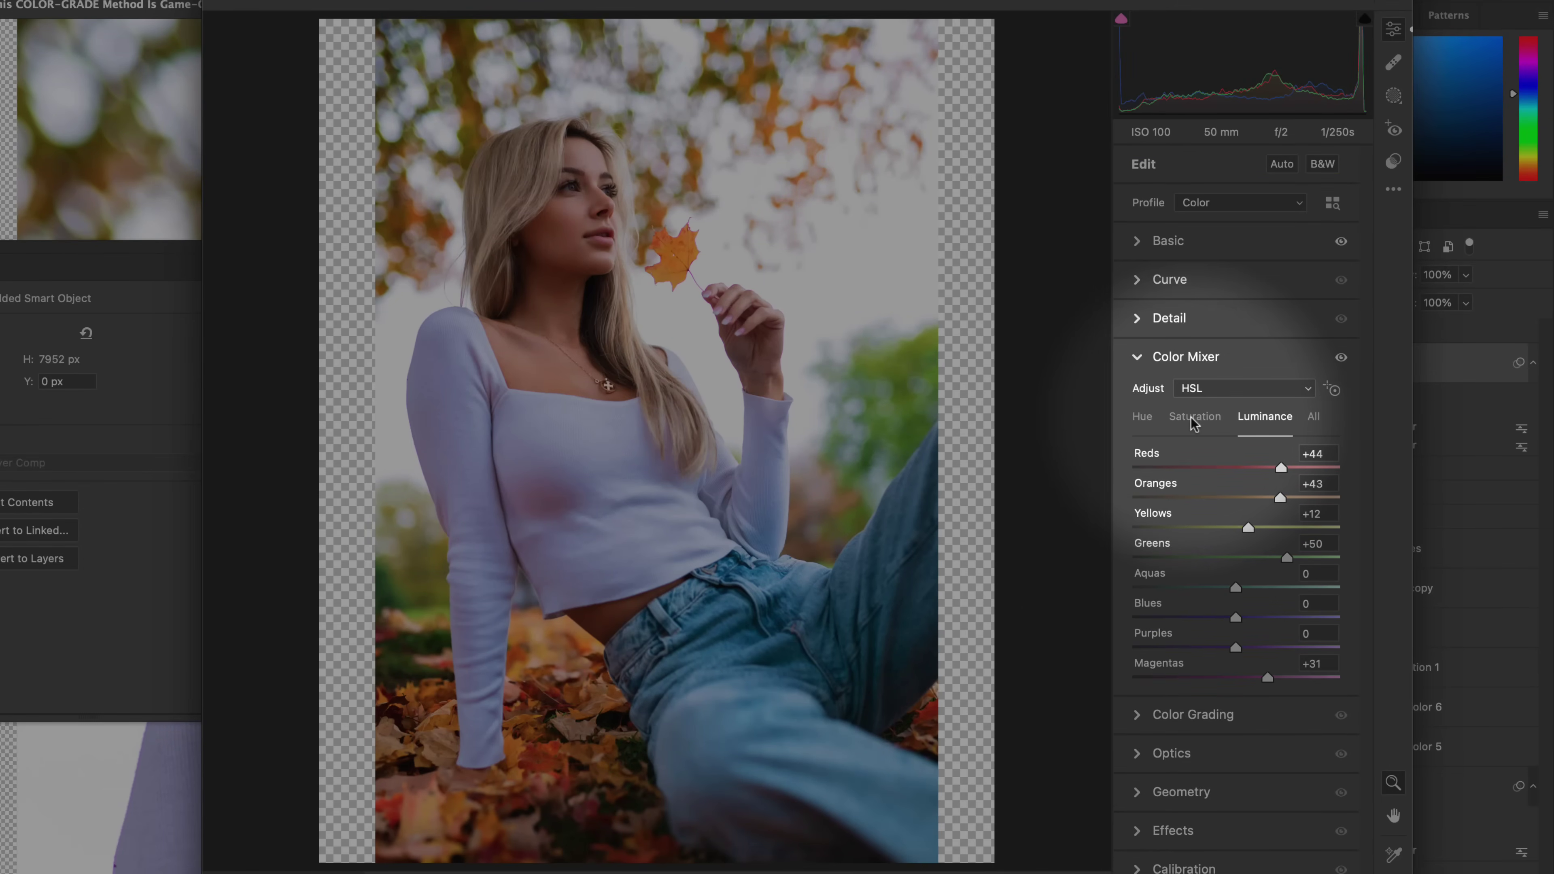
{"action": "left_click", "coordinate": [1191, 416]}
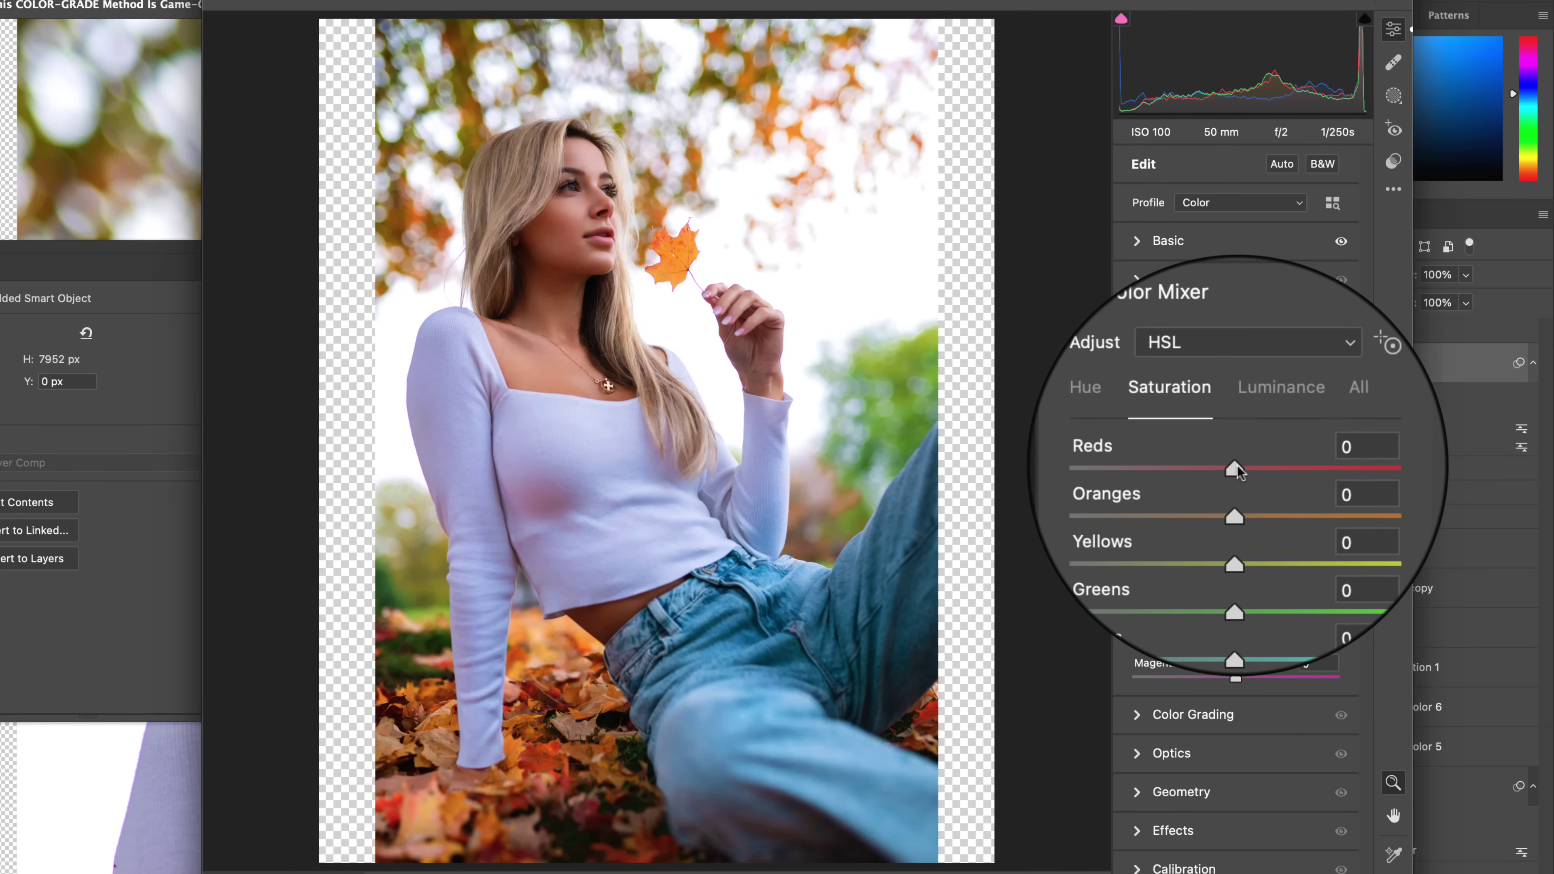
{"action": "left_click_drag", "start_coordinate": [1238, 466], "coordinate": [1251, 467]}
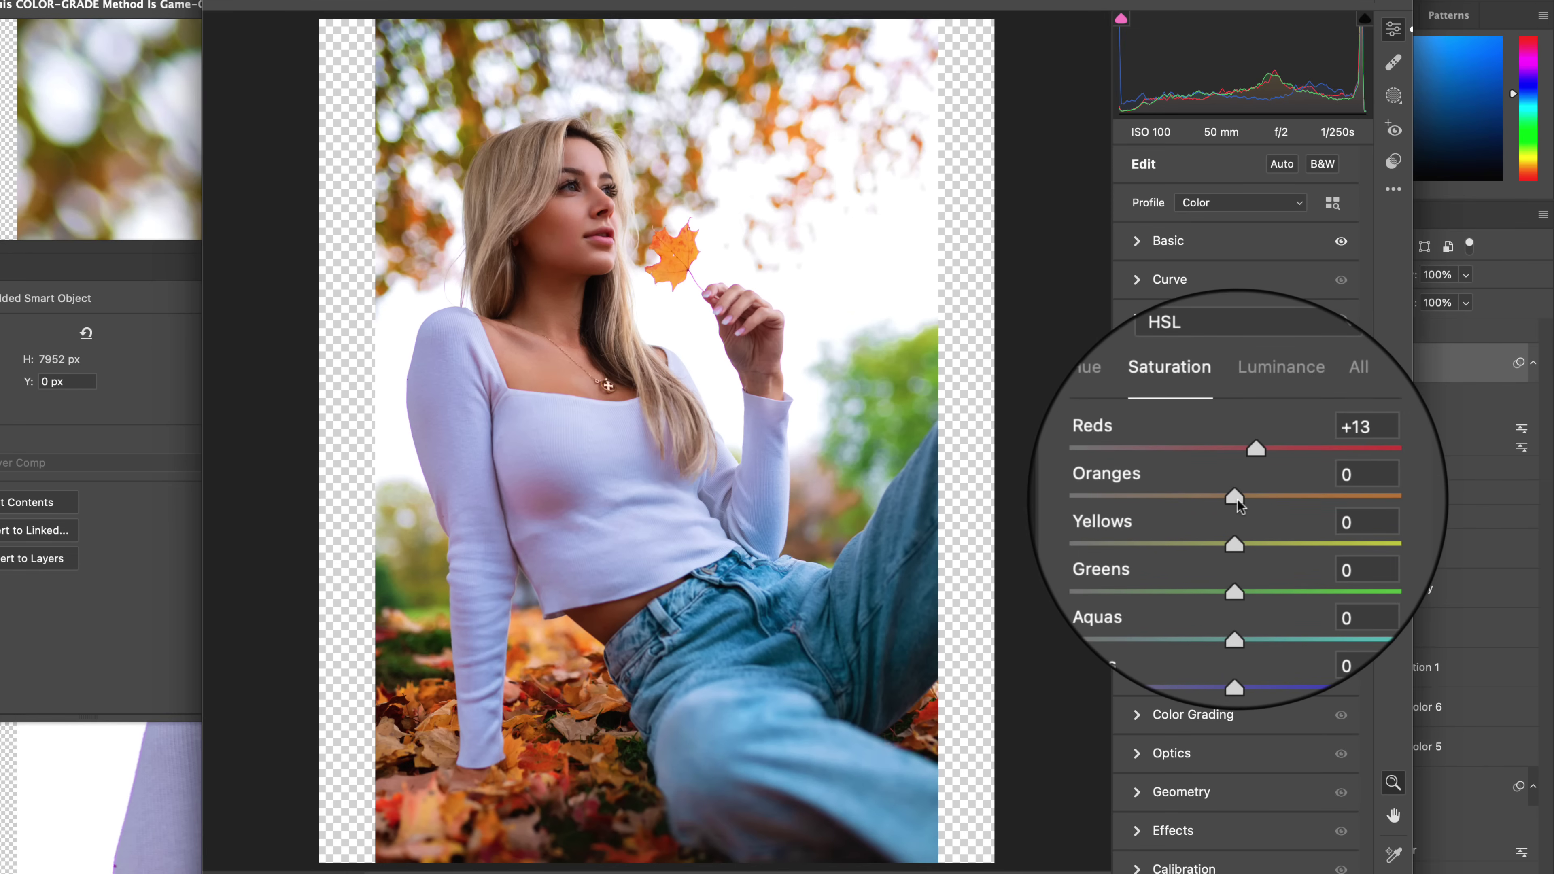
{"action": "left_click_drag", "start_coordinate": [1235, 520], "coordinate": [1281, 526]}
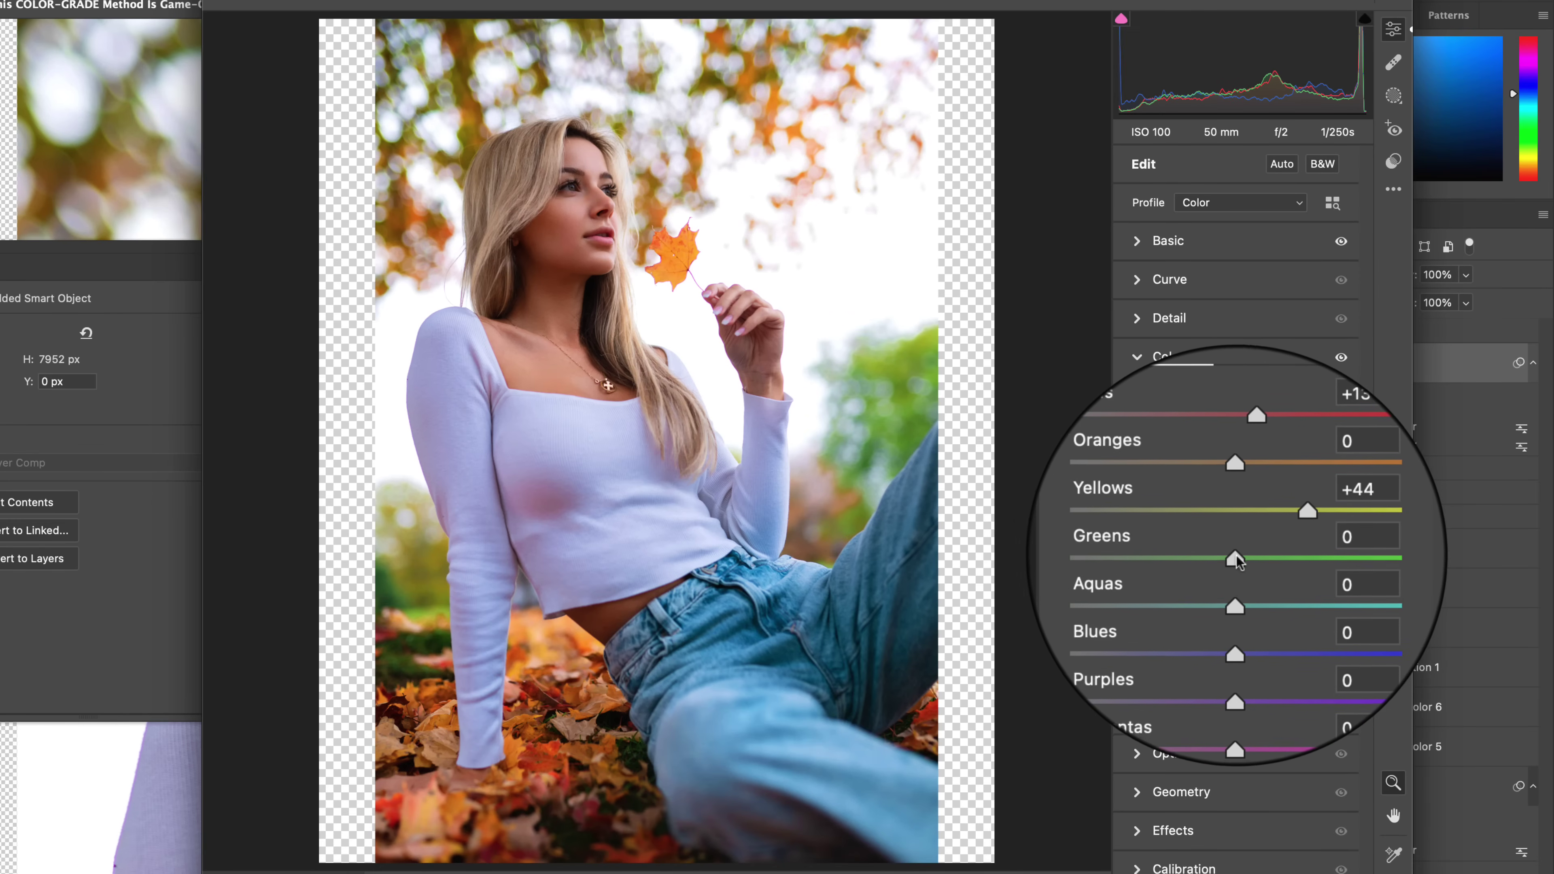
{"action": "left_click_drag", "start_coordinate": [1235, 556], "coordinate": [1233, 557]}
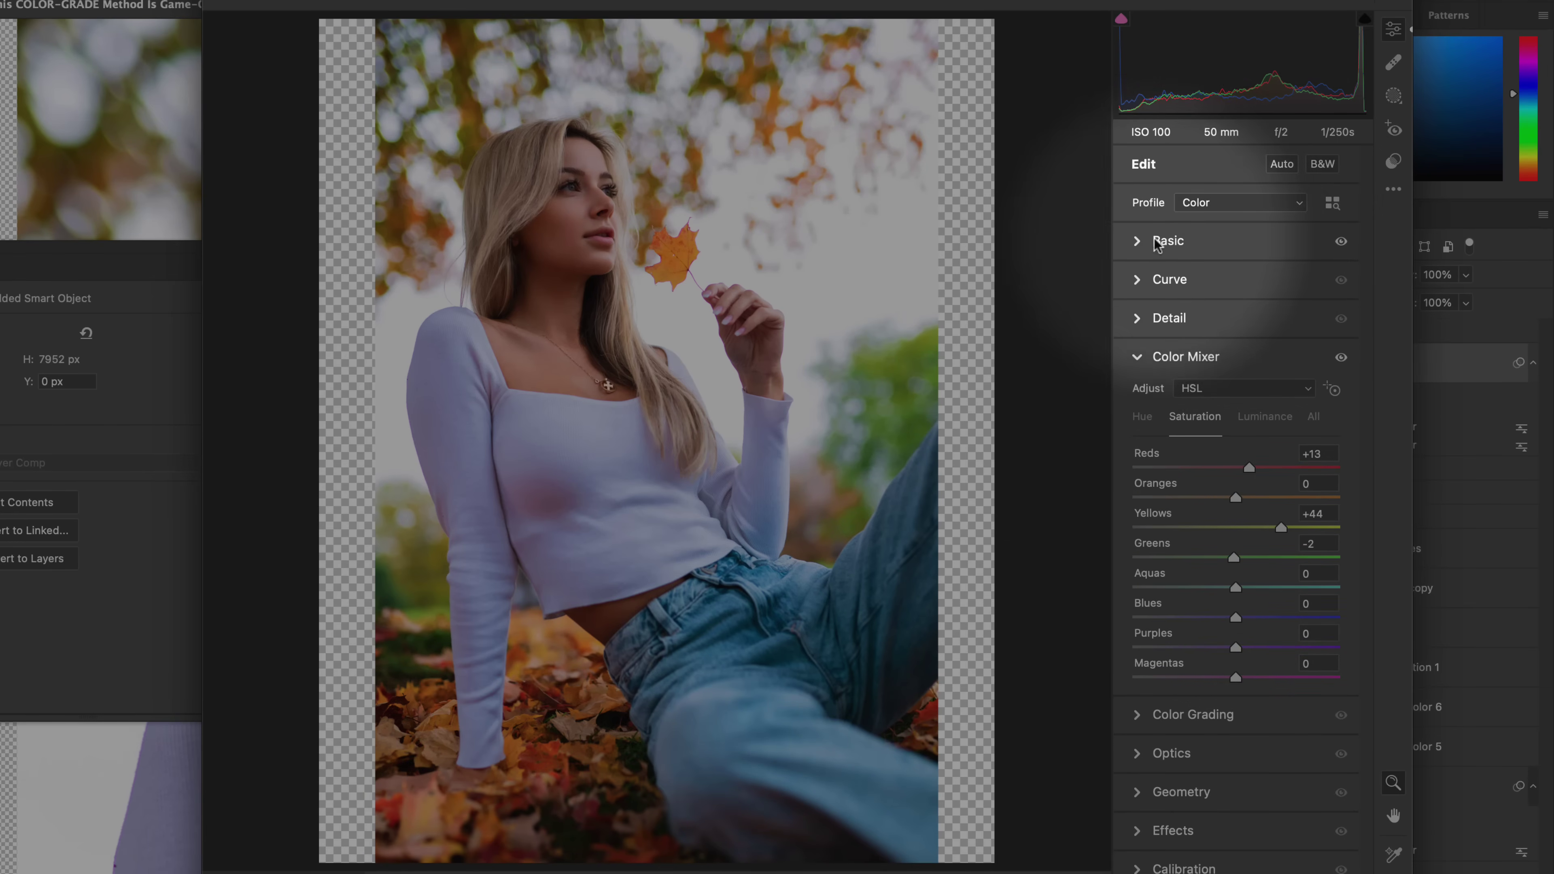
Step: Set Temperature -3 and Tint -11, then nudge Reds and Oranges hue +1 and Greens to -7
{"action": "left_click", "coordinate": [1167, 241]}
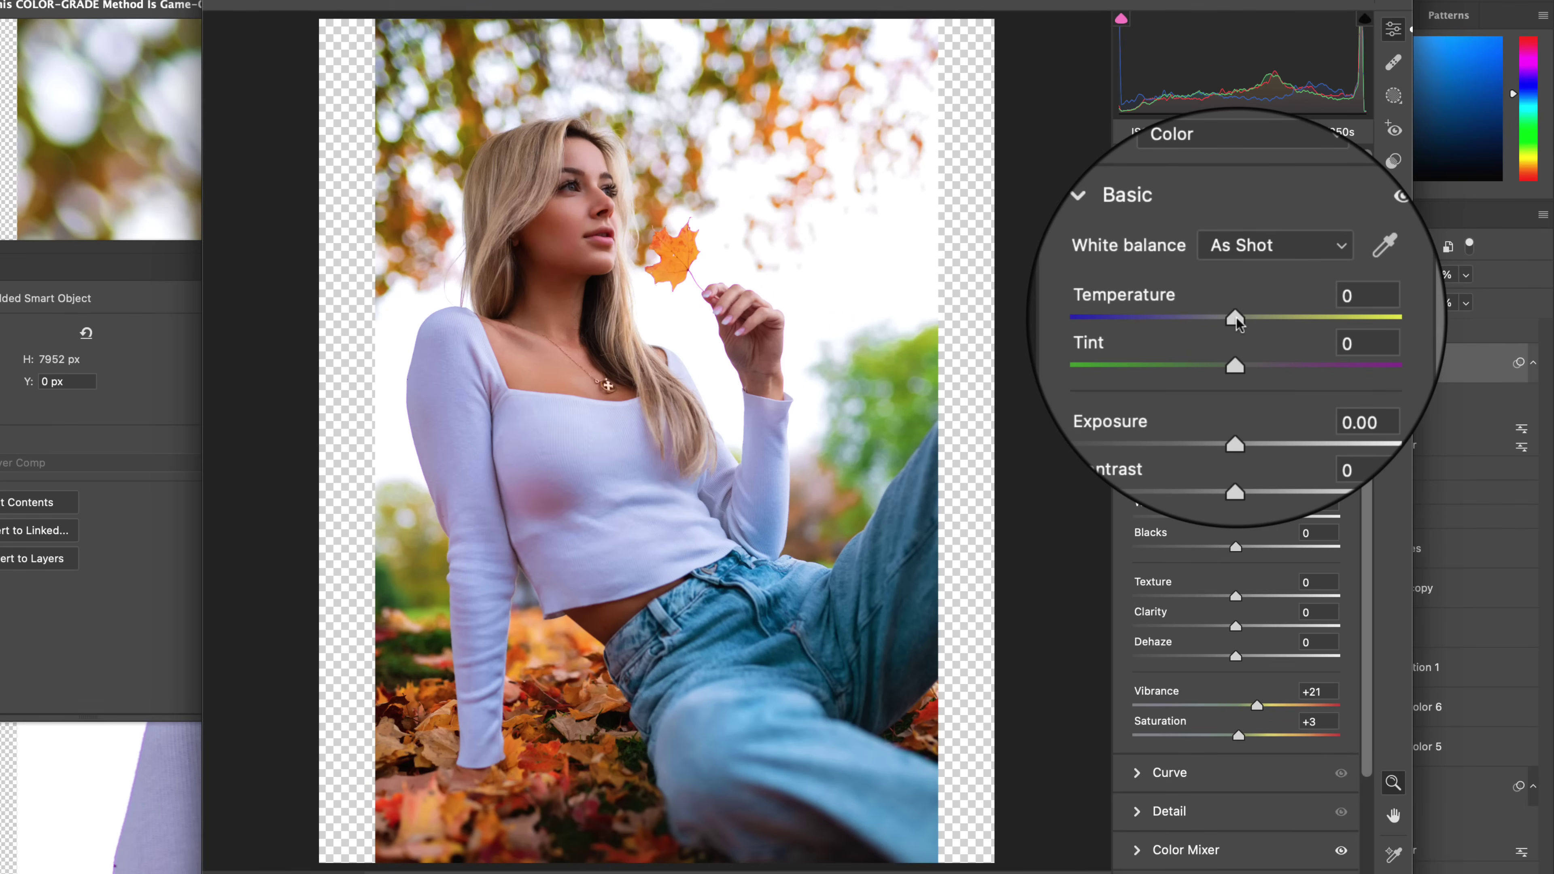
{"action": "left_click_drag", "start_coordinate": [1236, 317], "coordinate": [1224, 352]}
{"action": "scroll", "coordinate": [1237, 765], "scroll_direction": "down", "scroll_amount": 4}
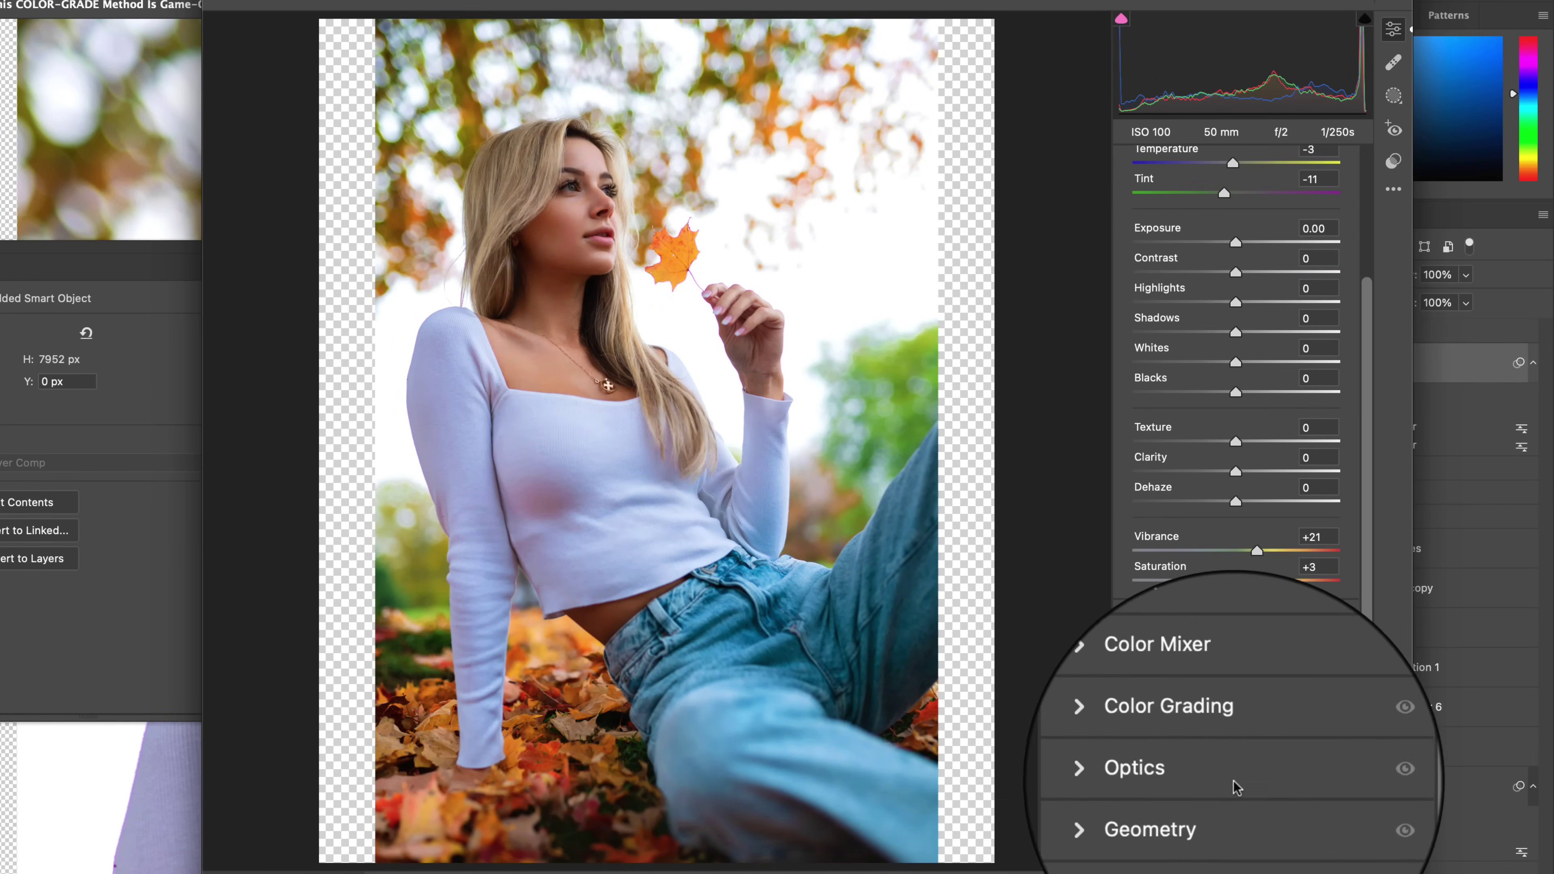
{"action": "left_click", "coordinate": [1200, 694]}
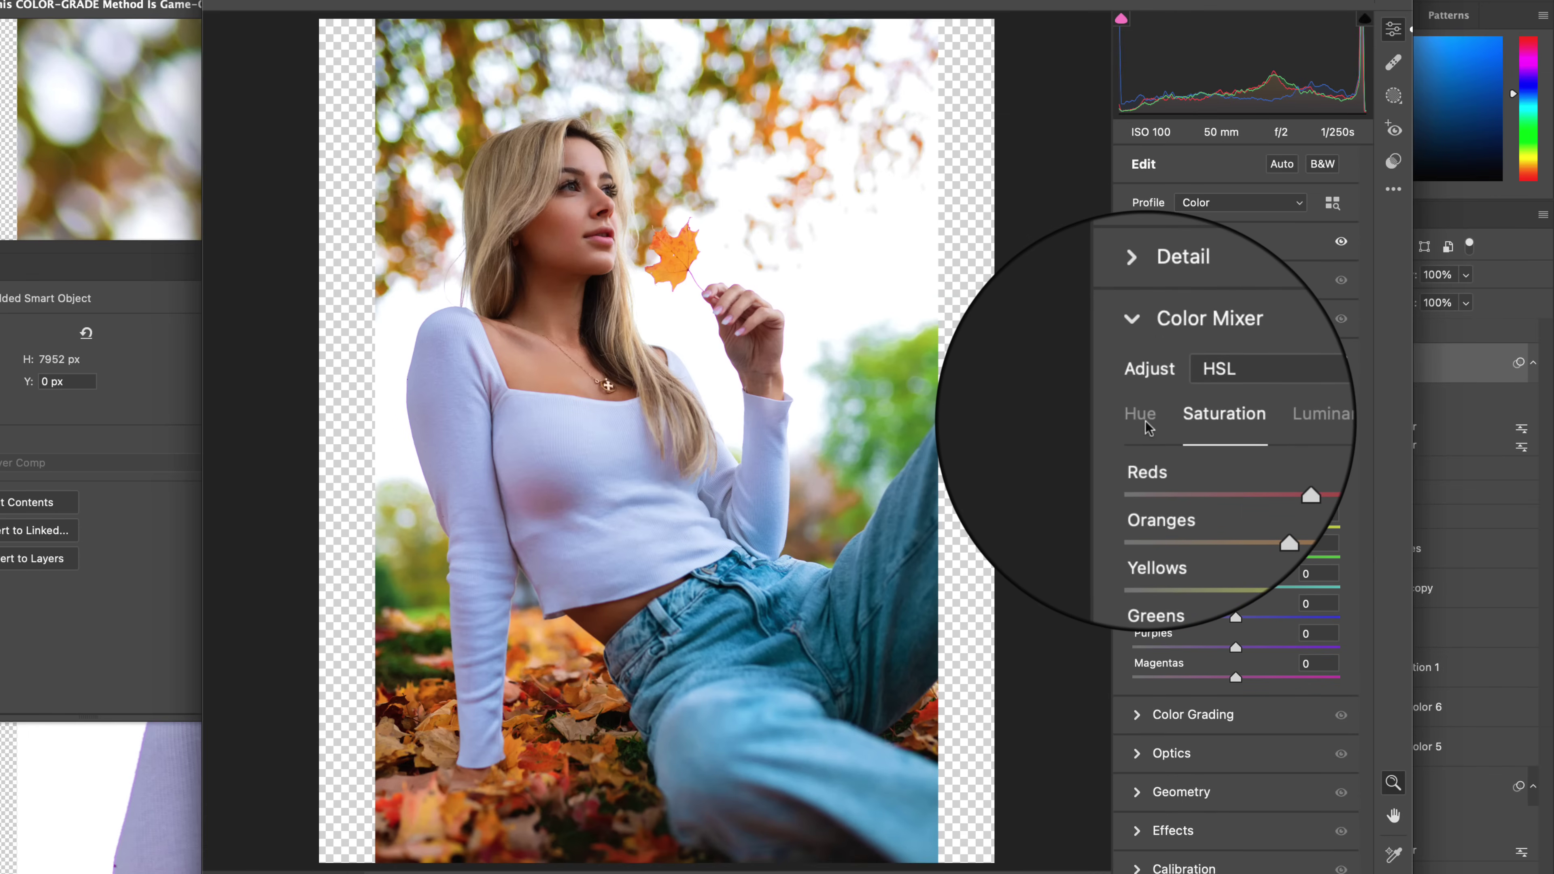
{"action": "left_click_drag", "start_coordinate": [1235, 467], "coordinate": [1236, 497]}
{"action": "left_click_drag", "start_coordinate": [1236, 580], "coordinate": [1246, 650]}
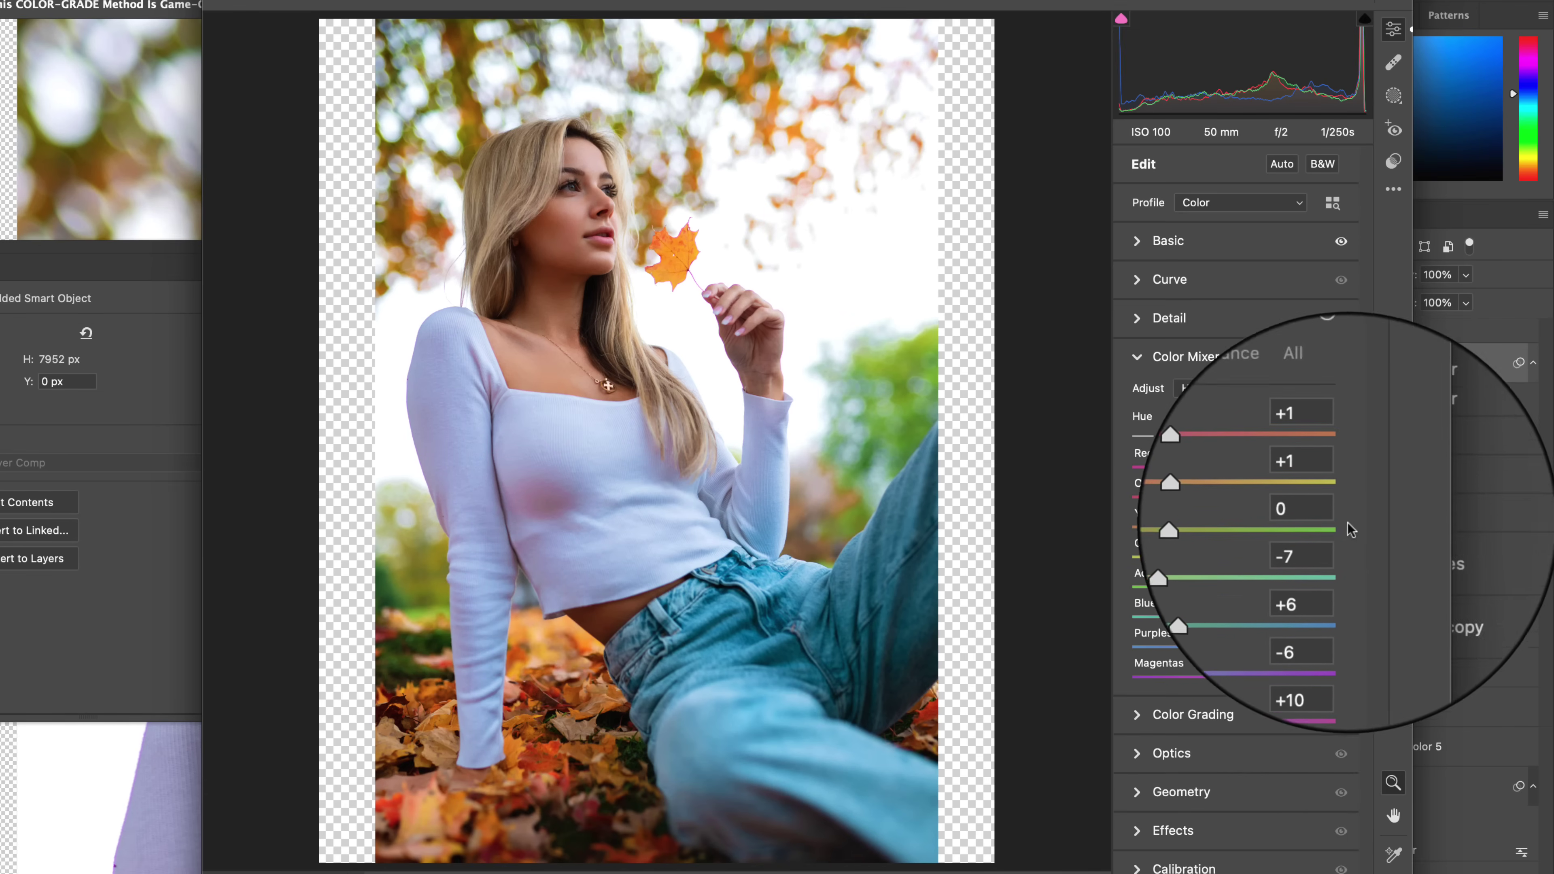
Step: In Basic, set Highlights -8, Shadows +10, Whites +42 and Blacks -12
{"action": "left_click", "coordinate": [1166, 240]}
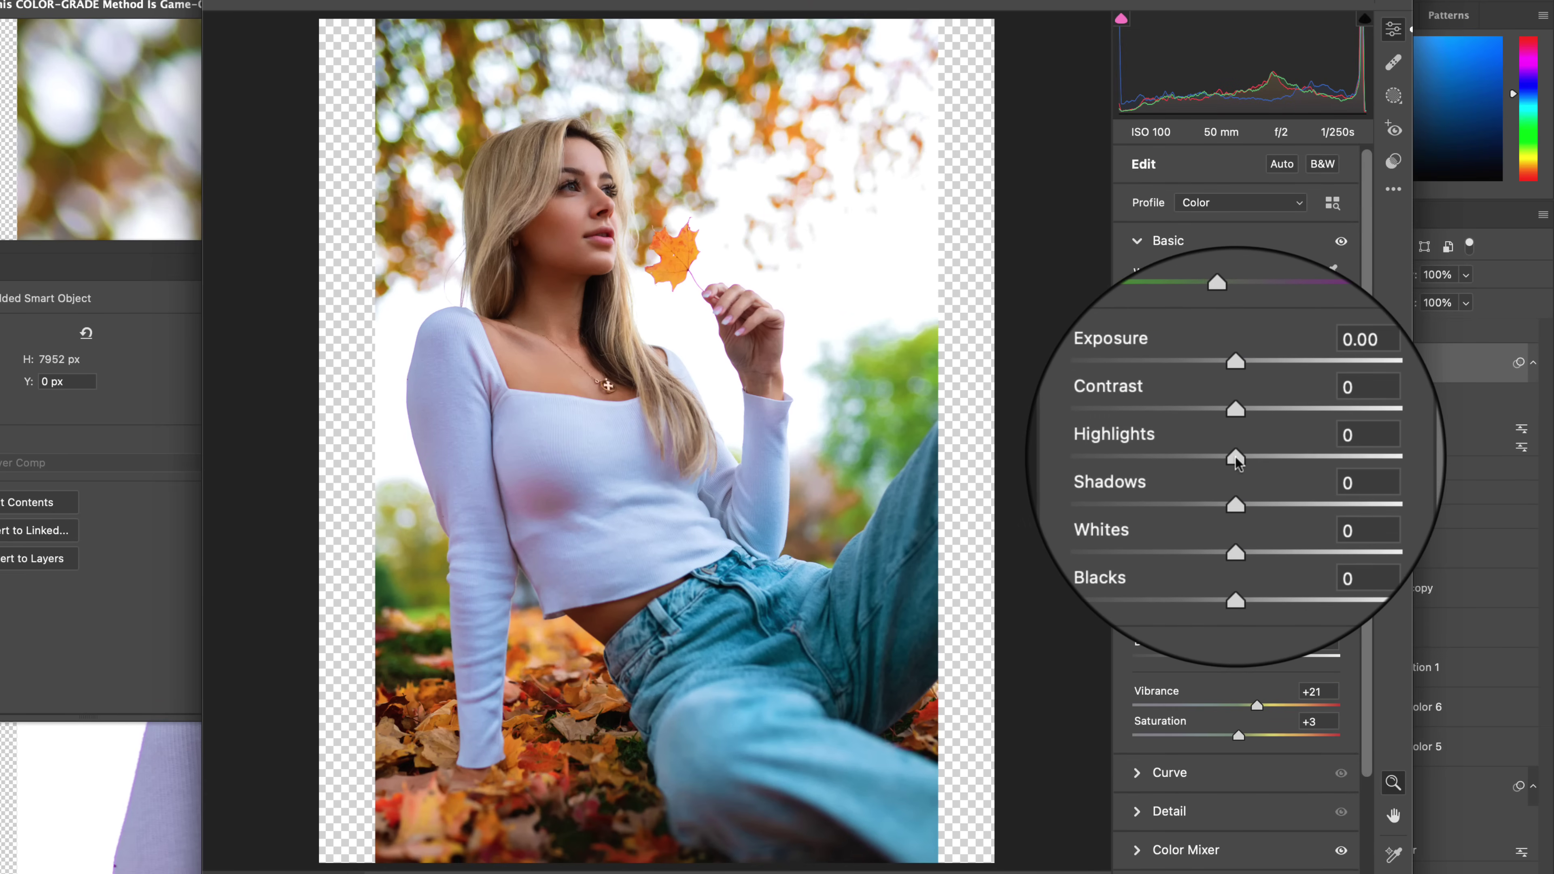
{"action": "left_click_drag", "start_coordinate": [1236, 456], "coordinate": [1222, 549]}
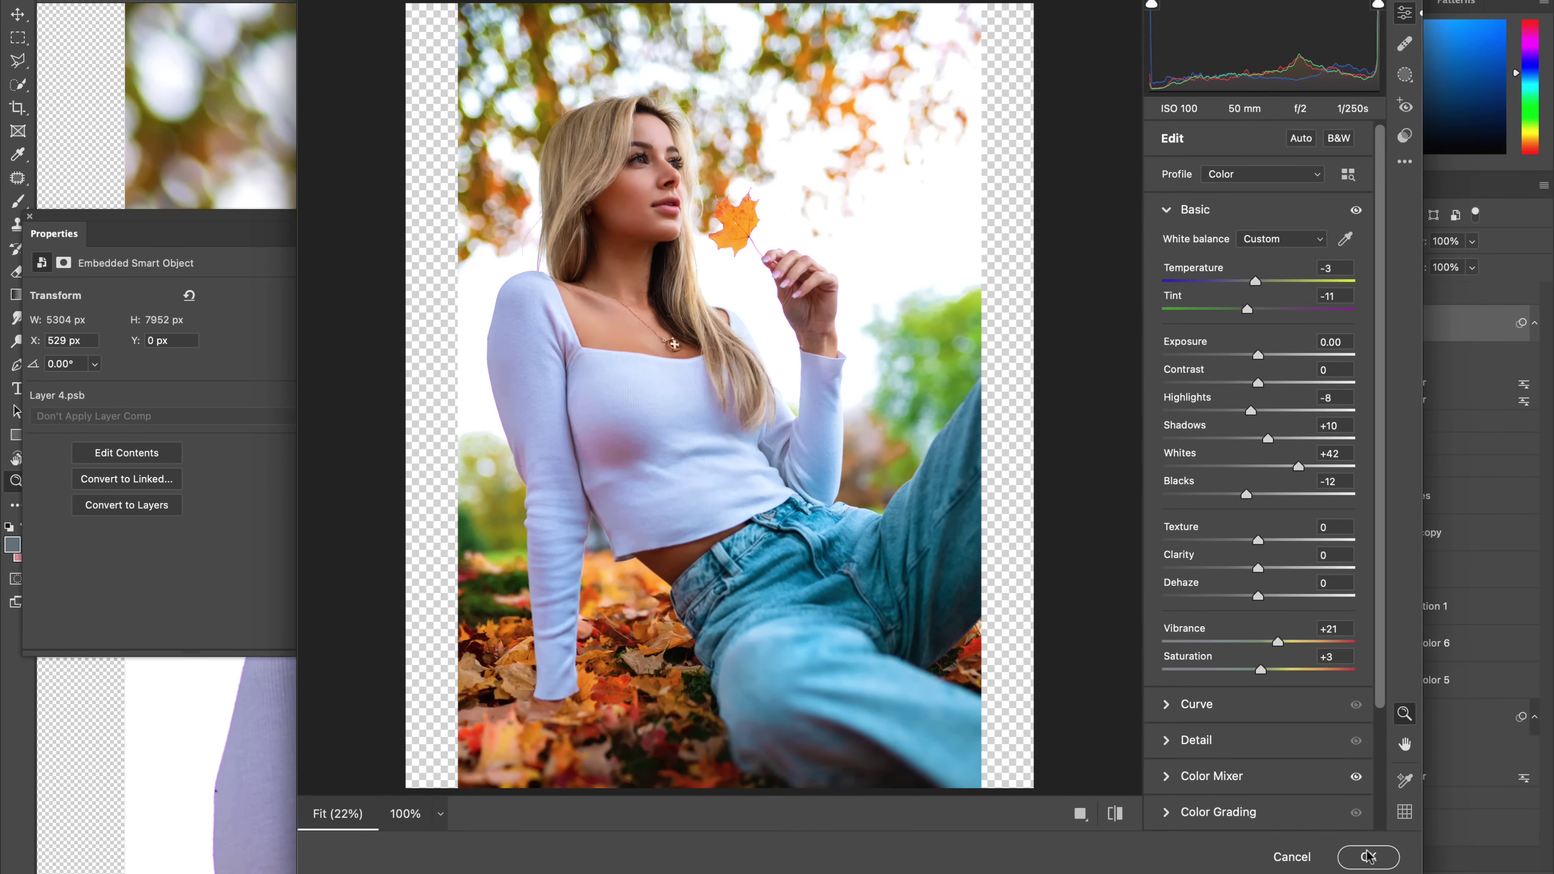
Step: Apply Camera Raw to Layer 7 and zoom out to fit the whole photo
{"action": "left_click", "coordinate": [1369, 856]}
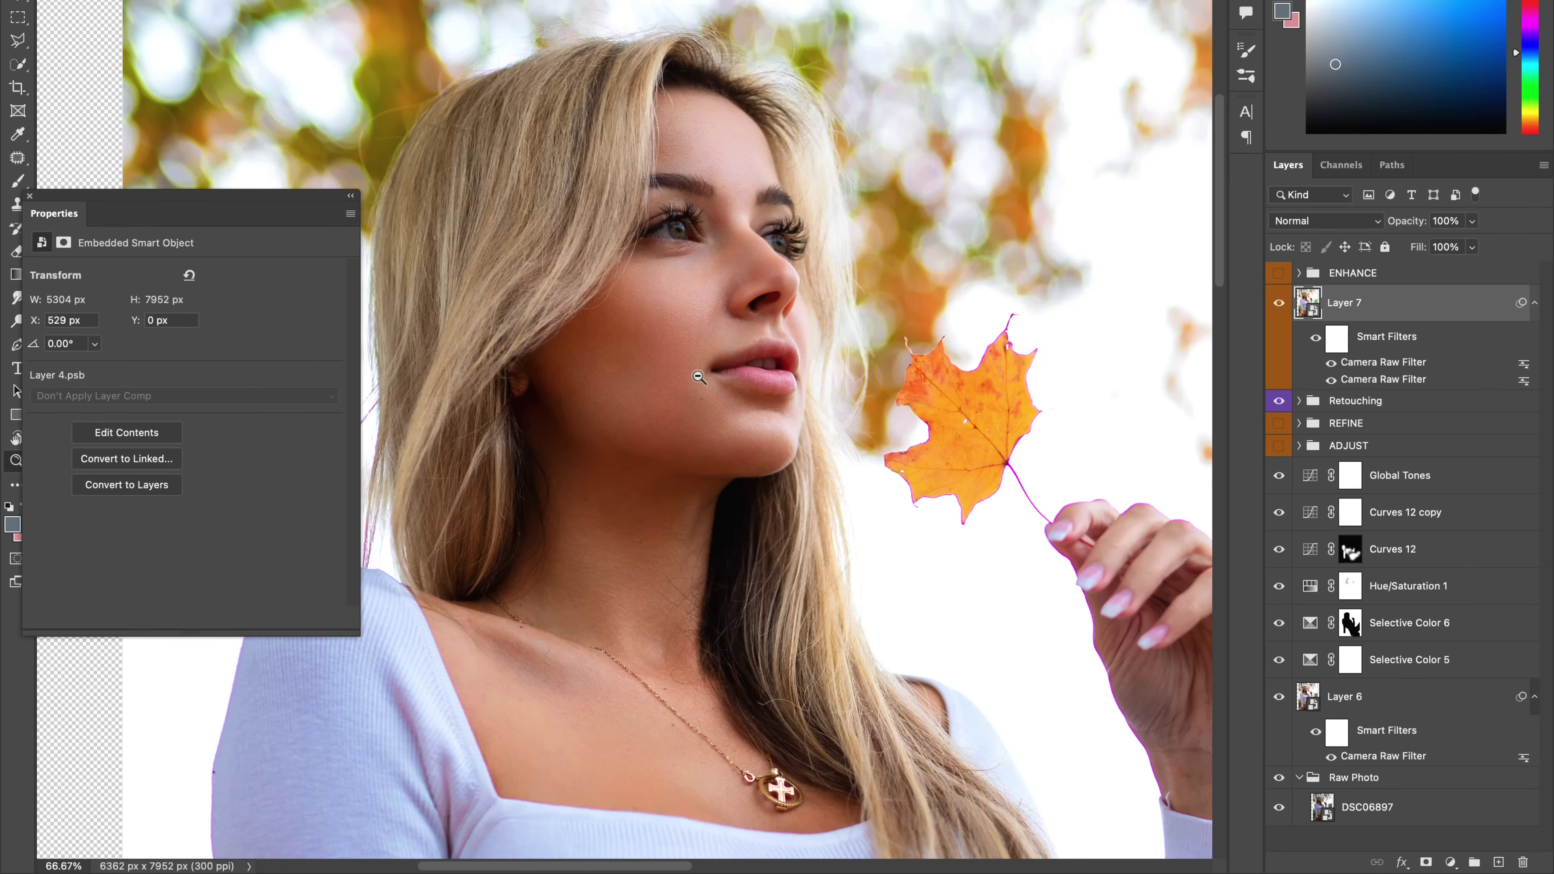
{"action": "left_click", "coordinate": [699, 377], "text": "alt"}
{"action": "left_click", "coordinate": [699, 377], "text": "alt"}
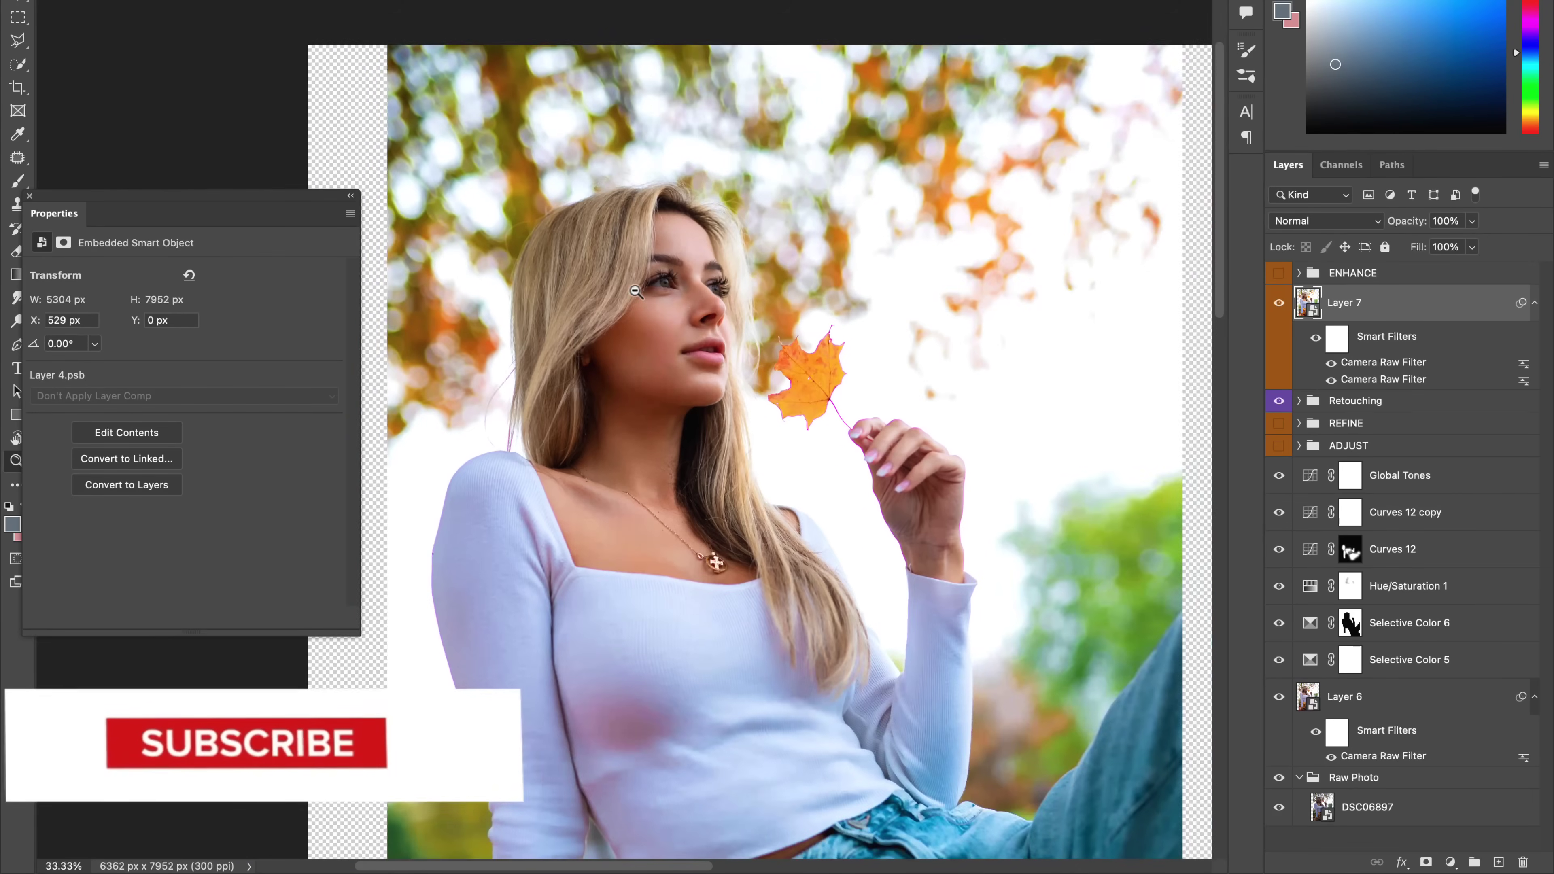
{"action": "left_click", "coordinate": [704, 385], "text": "alt"}
{"action": "left_click", "coordinate": [734, 404], "text": "alt"}
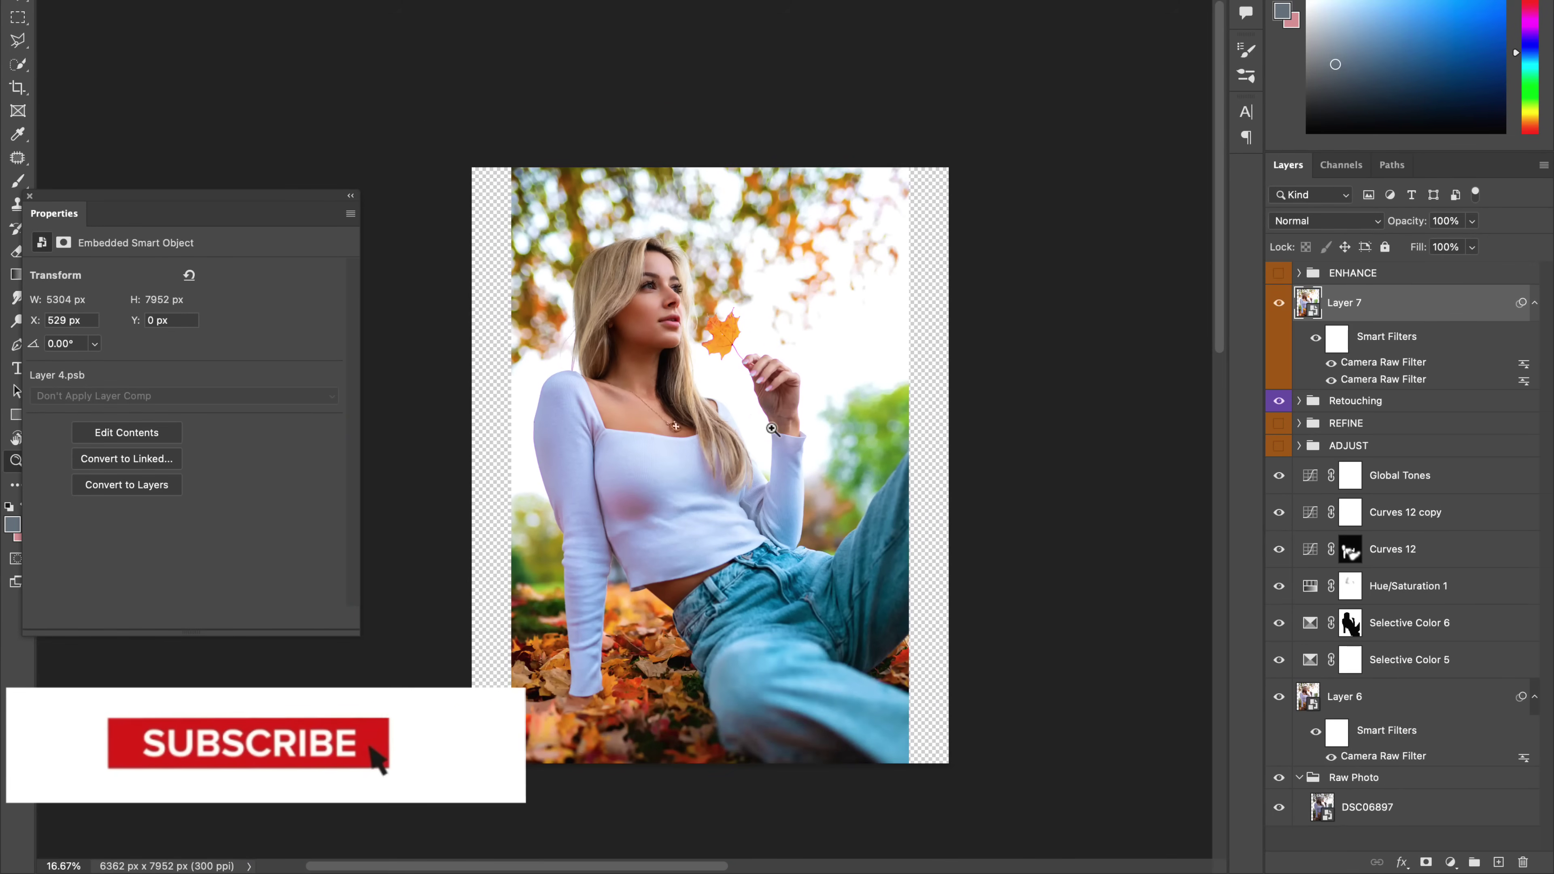
Step: Toggle the ENHANCE group on and off to compare the portrait
{"action": "left_click", "coordinate": [1273, 274]}
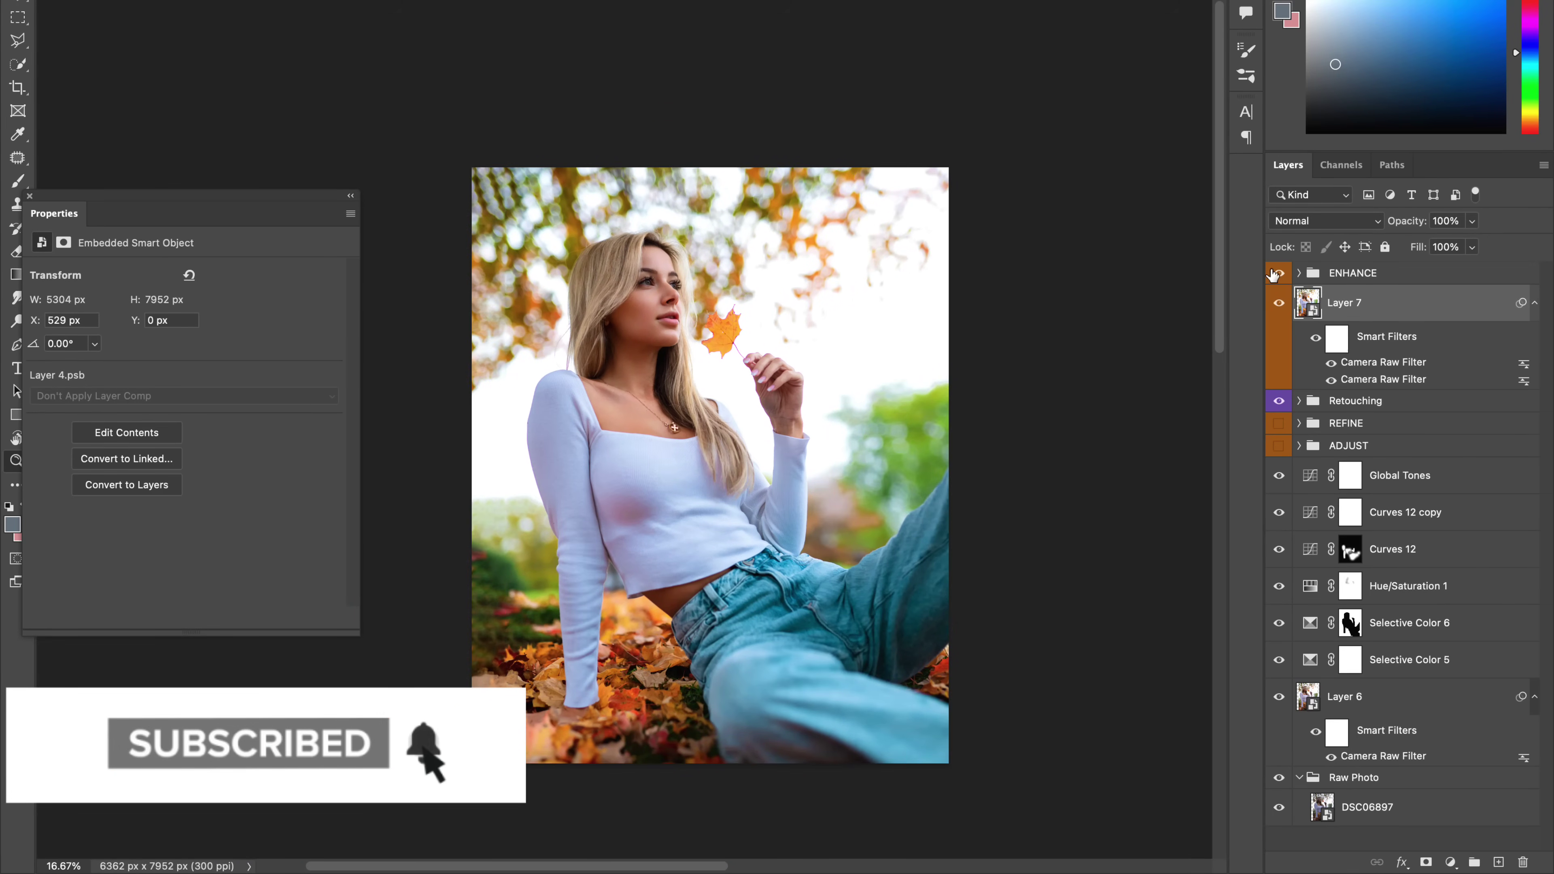
{"action": "left_click", "coordinate": [702, 382]}
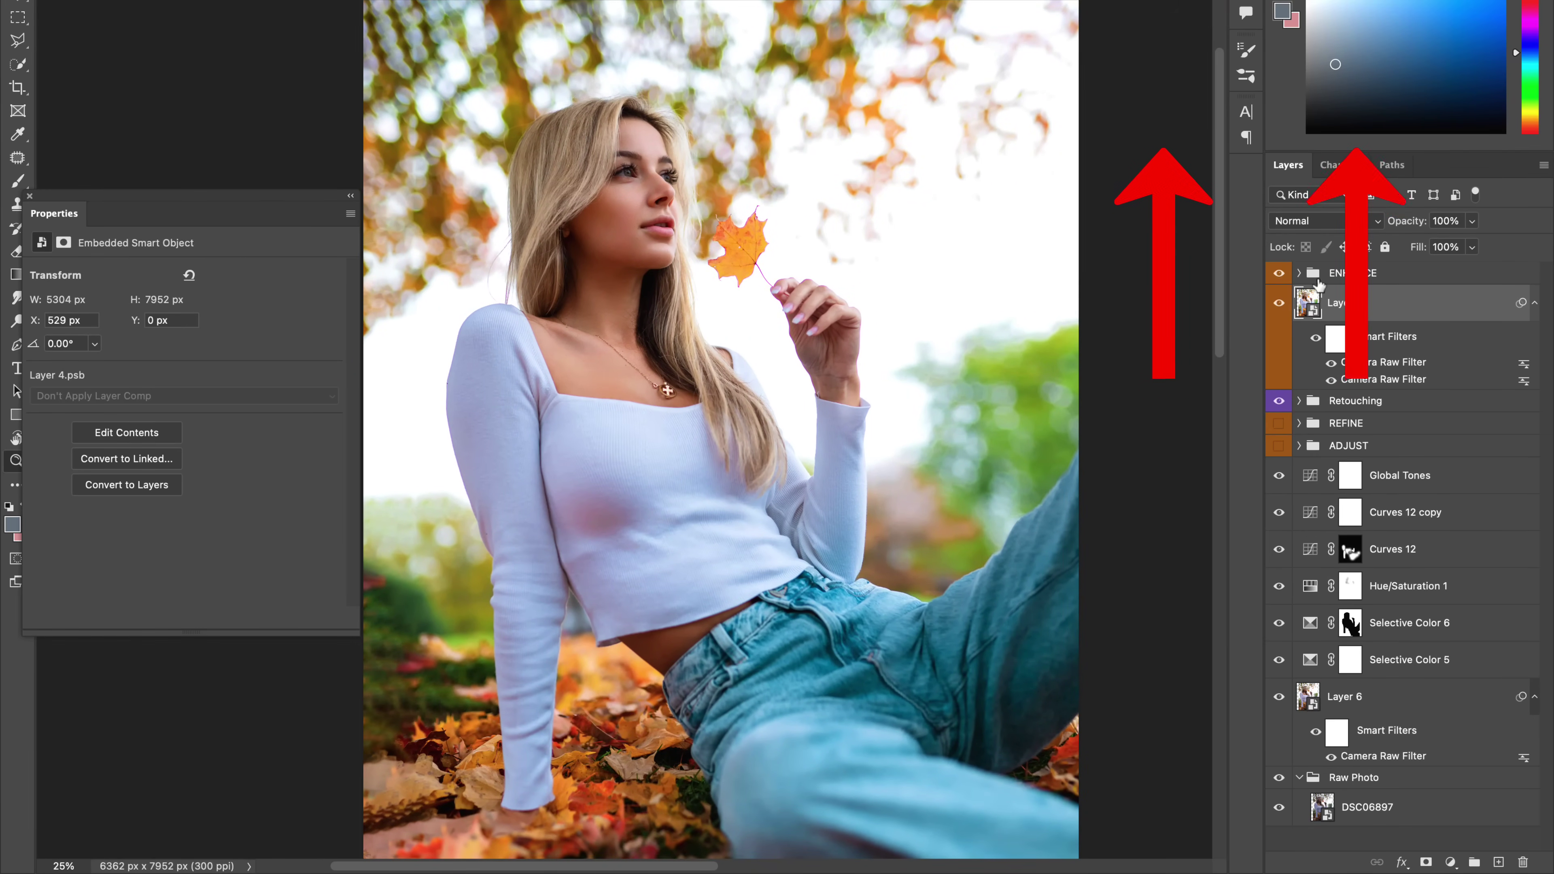
{"action": "left_click", "coordinate": [1280, 277]}
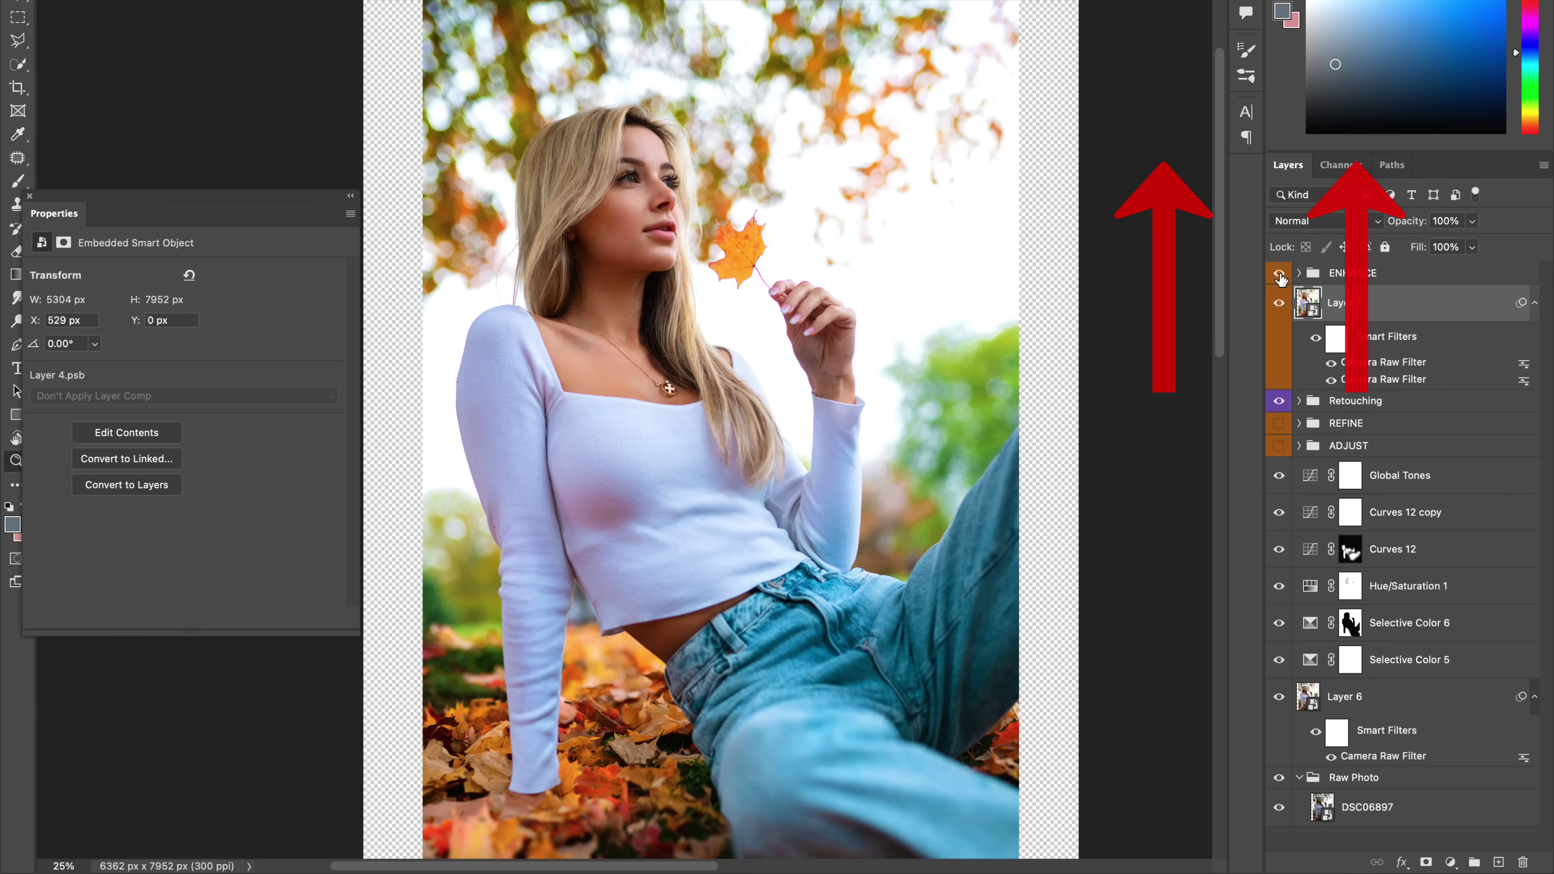